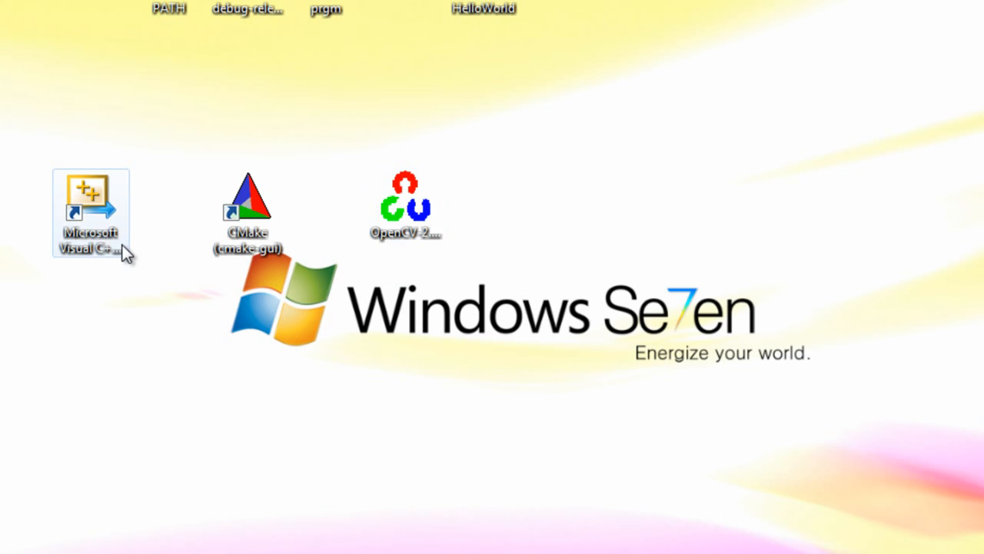
left_click(123, 246)
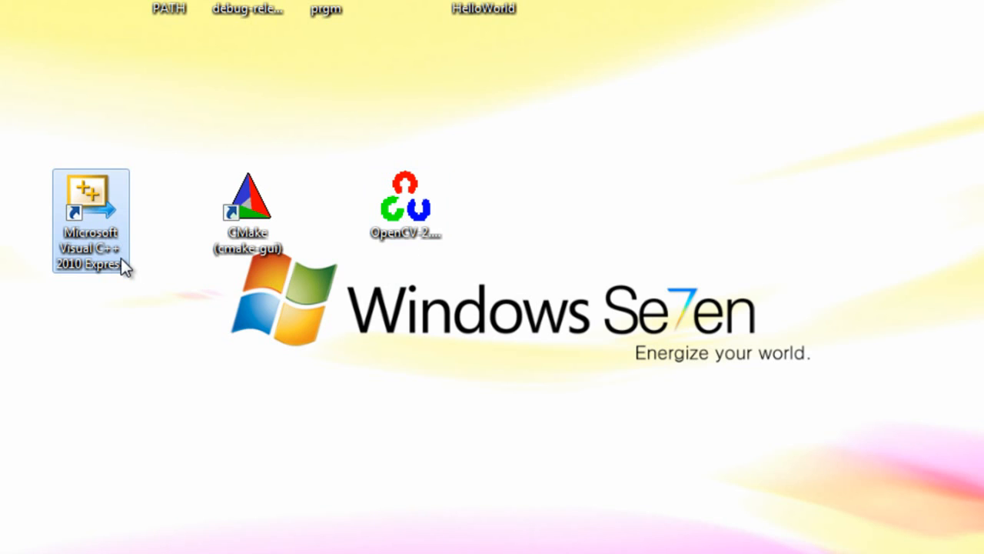
left_click(232, 234)
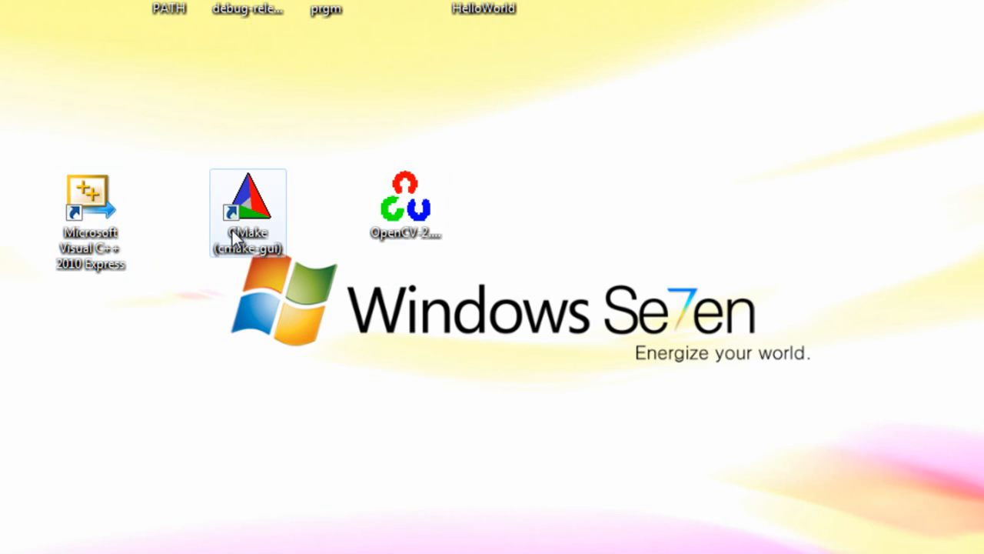
left_click(233, 238)
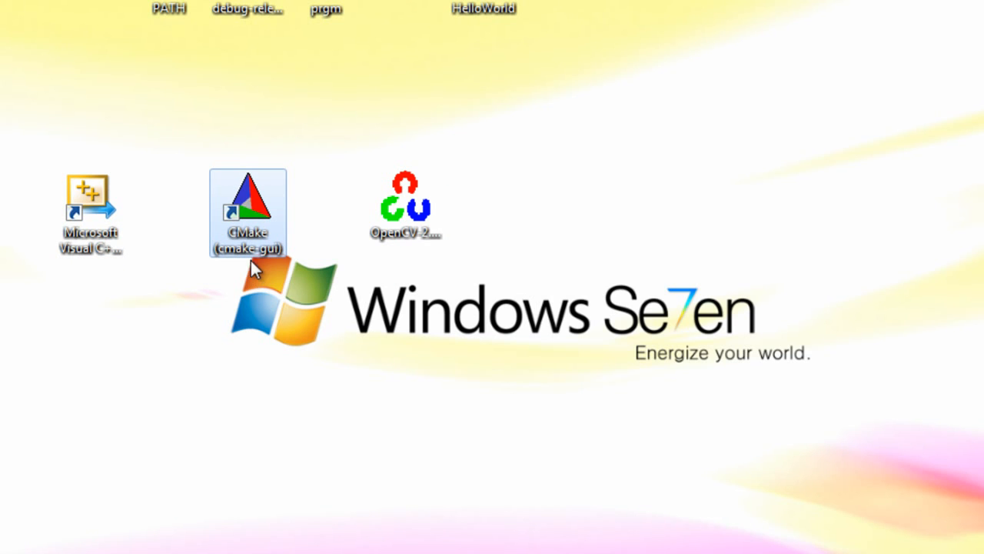
left_click(408, 211)
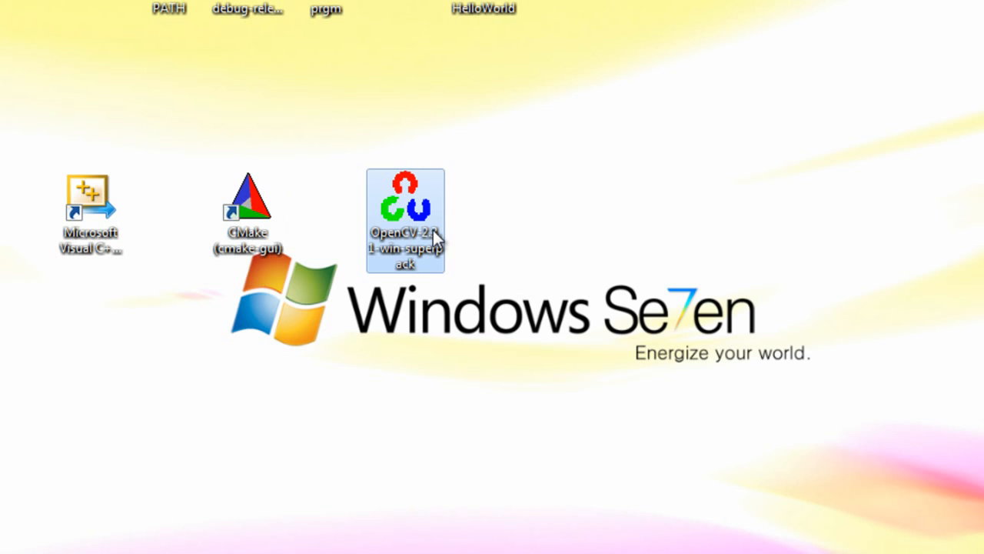
left_click(480, 201)
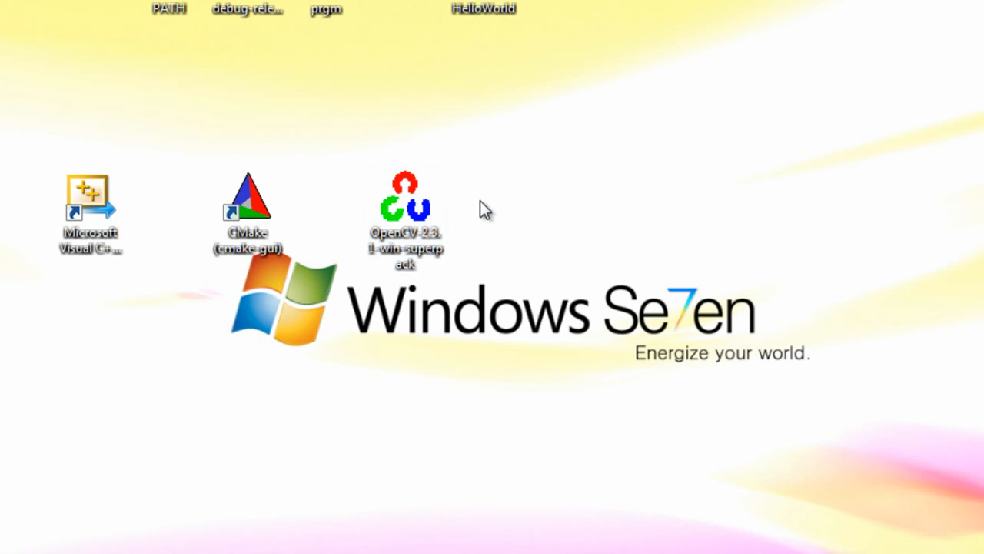
Step: Run the OpenCV-2.3.1-win-superpack self-extracting archive and extract its files to the root of drive C:\
left_click(407, 222)
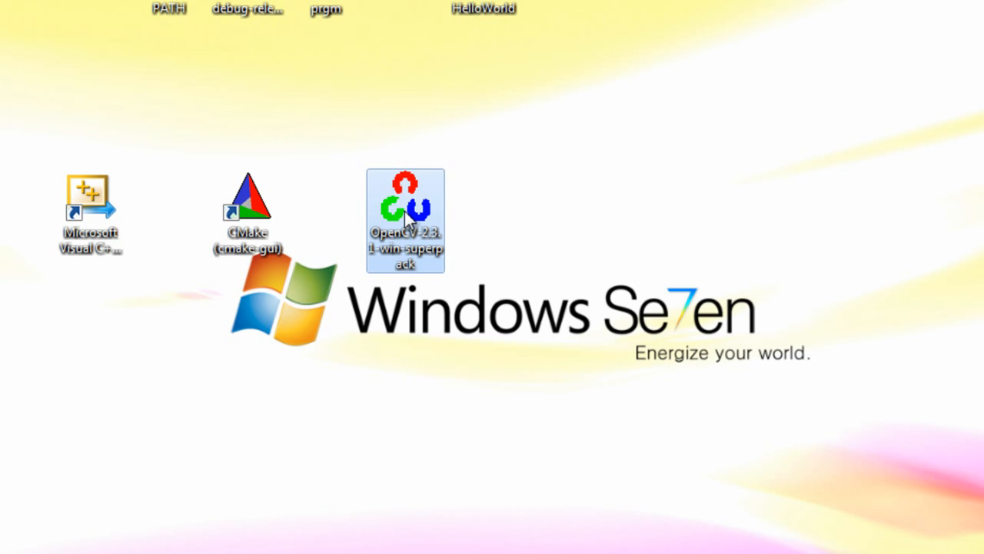
double_click(405, 213)
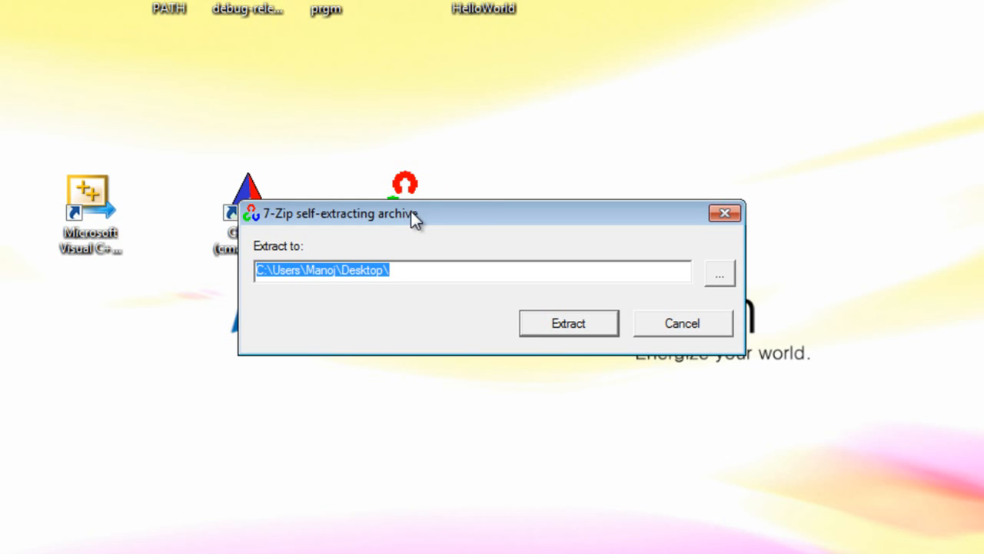
left_click_drag(475, 218, 580, 246)
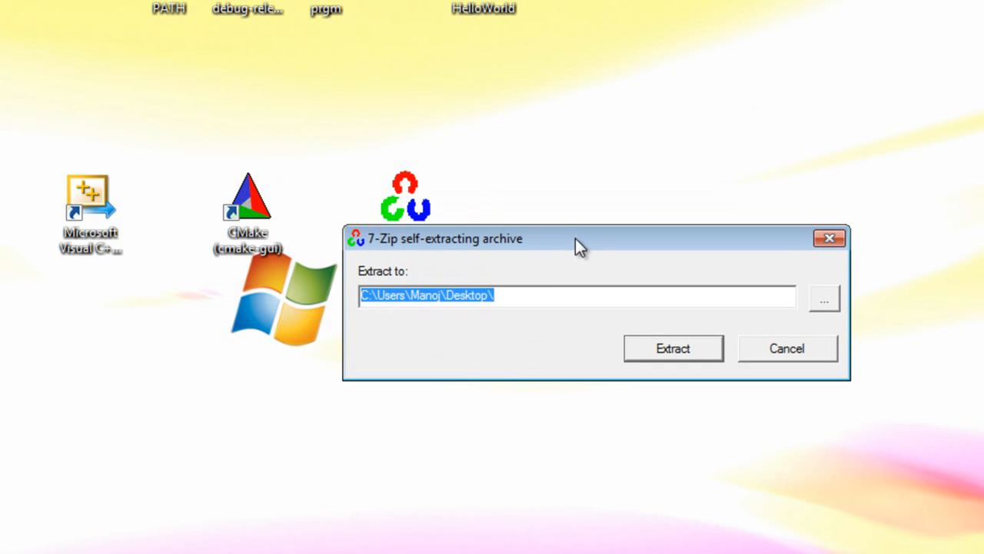
left_click(509, 300)
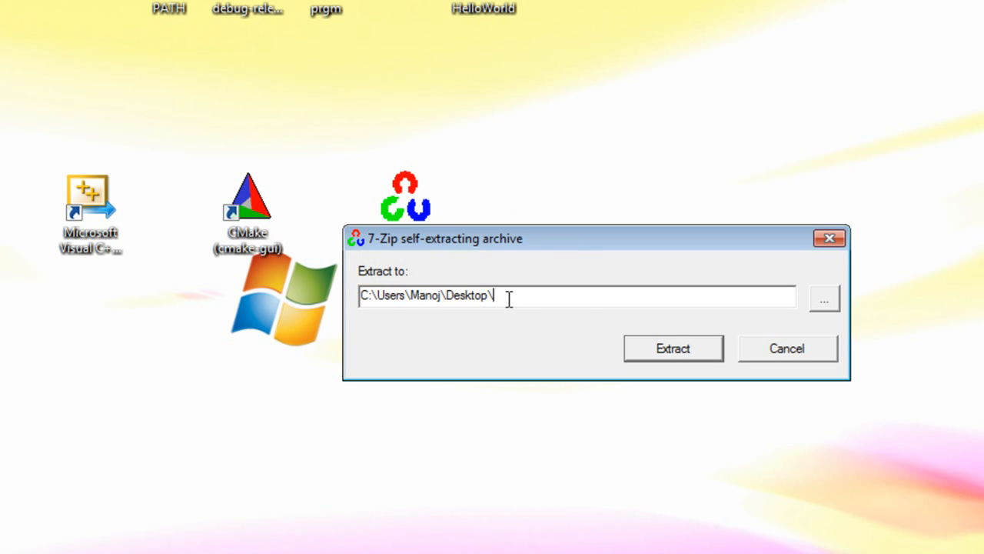
left_click(825, 303)
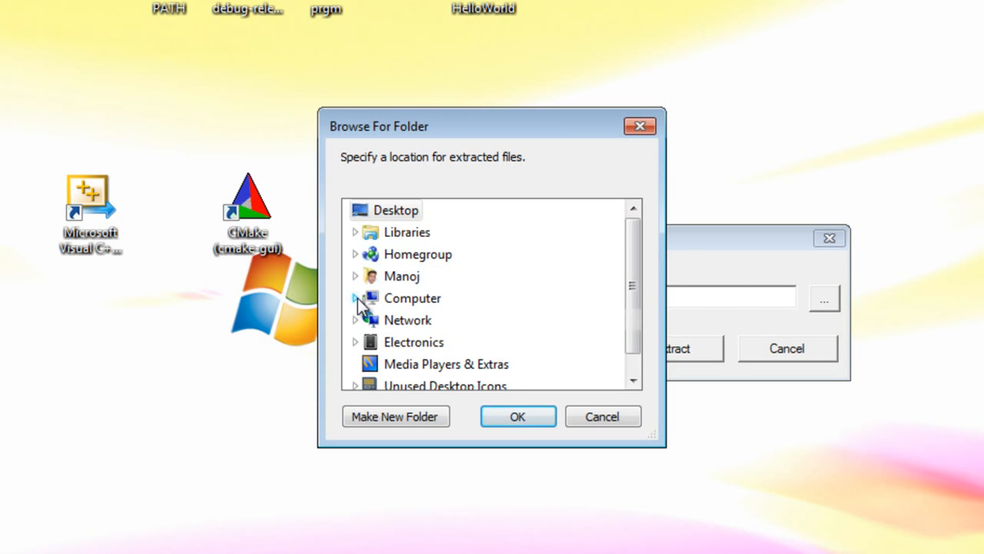
left_click(358, 297)
left_click(433, 254)
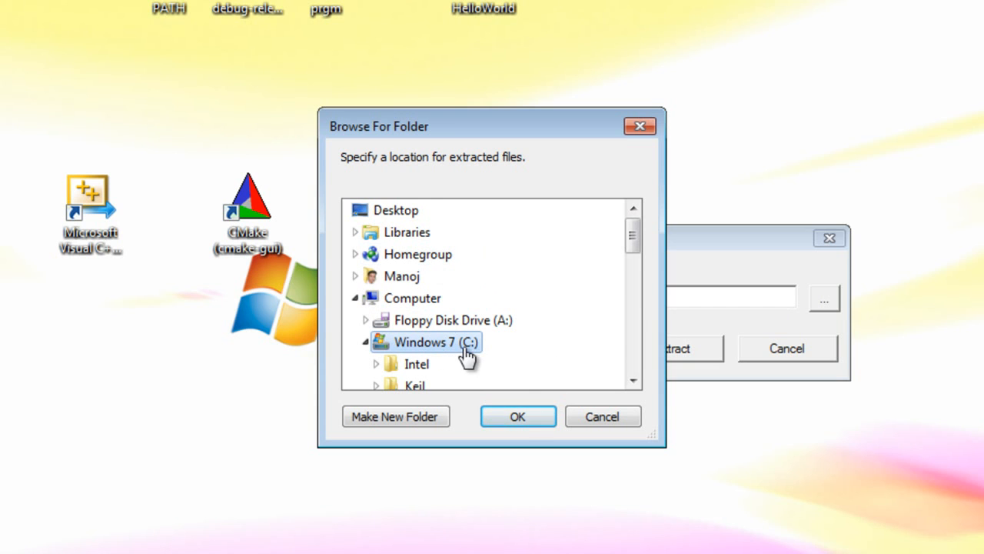
left_click(516, 421)
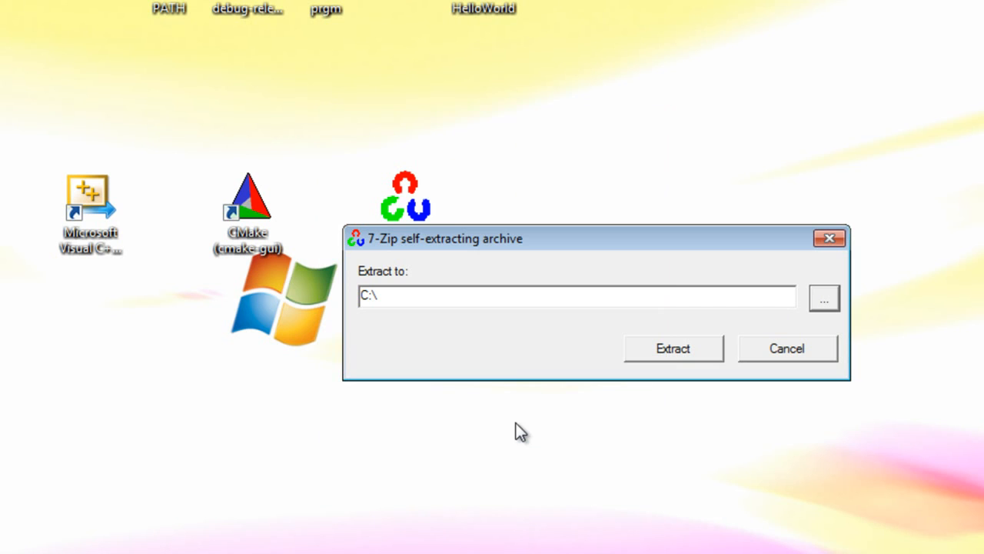
left_click(679, 344)
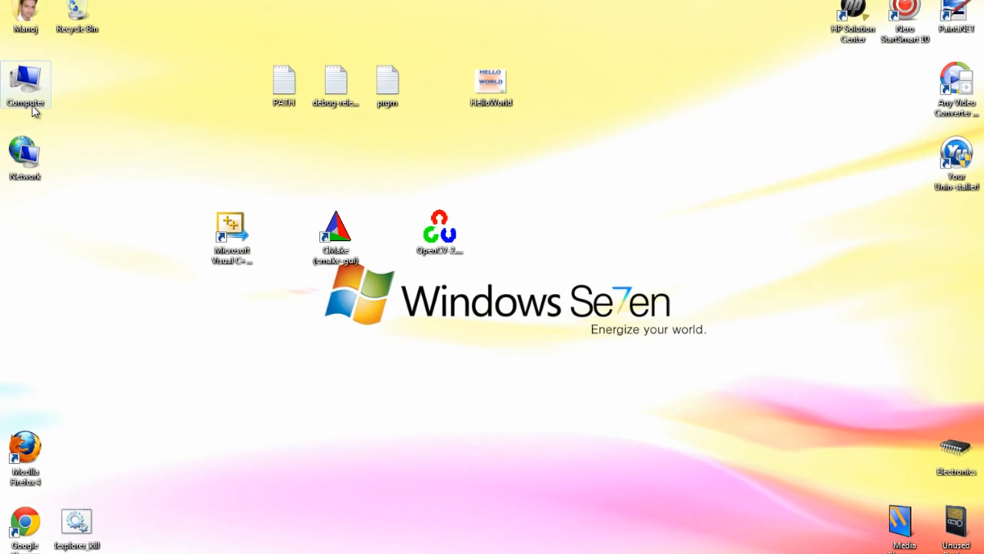
Step: Open the Windows 7 (C:) drive from Computer to show the extracted files
right_click(29, 100)
left_click(38, 106)
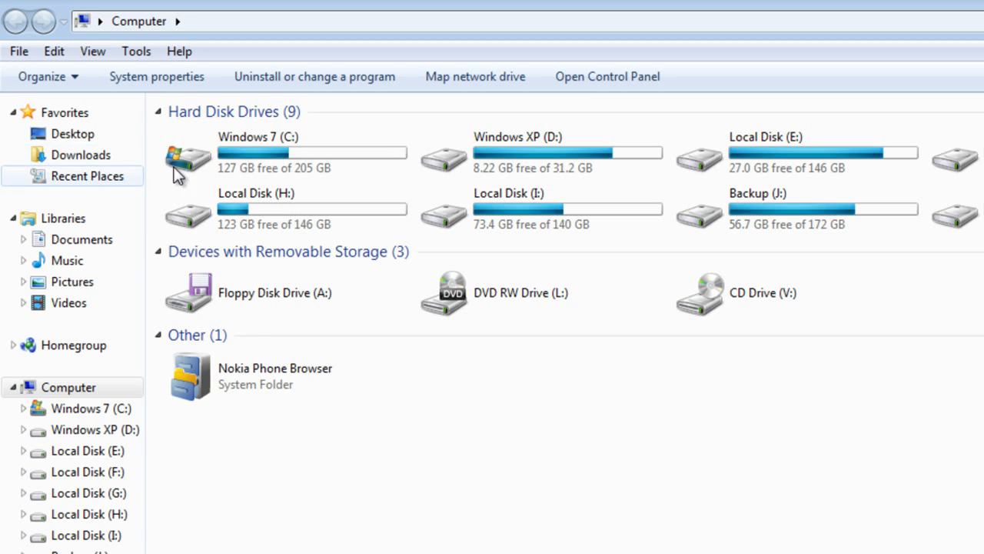
double_click(230, 158)
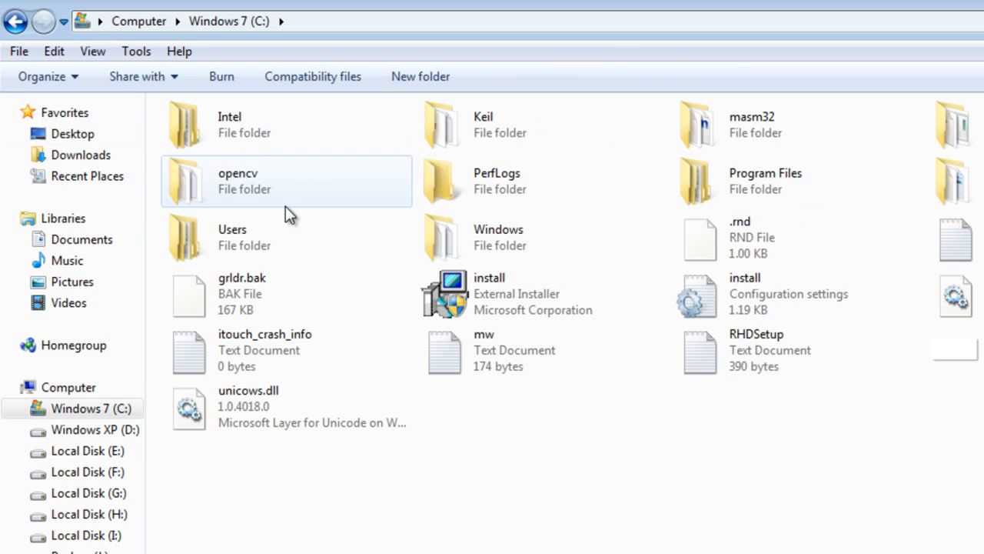
Step: Rename the opencv folder on drive C: to OpenCV231
left_click(227, 174)
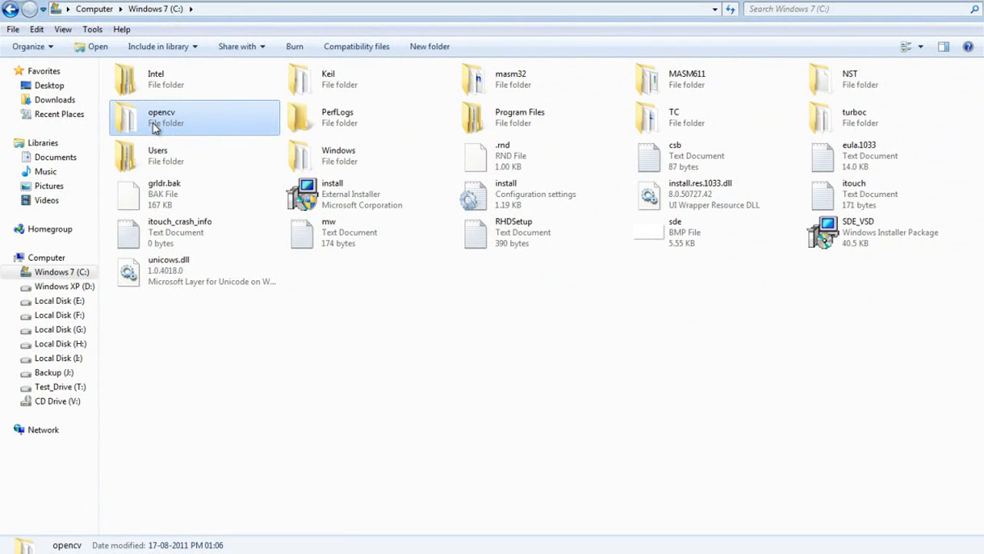
right_click(155, 127)
left_click(189, 540)
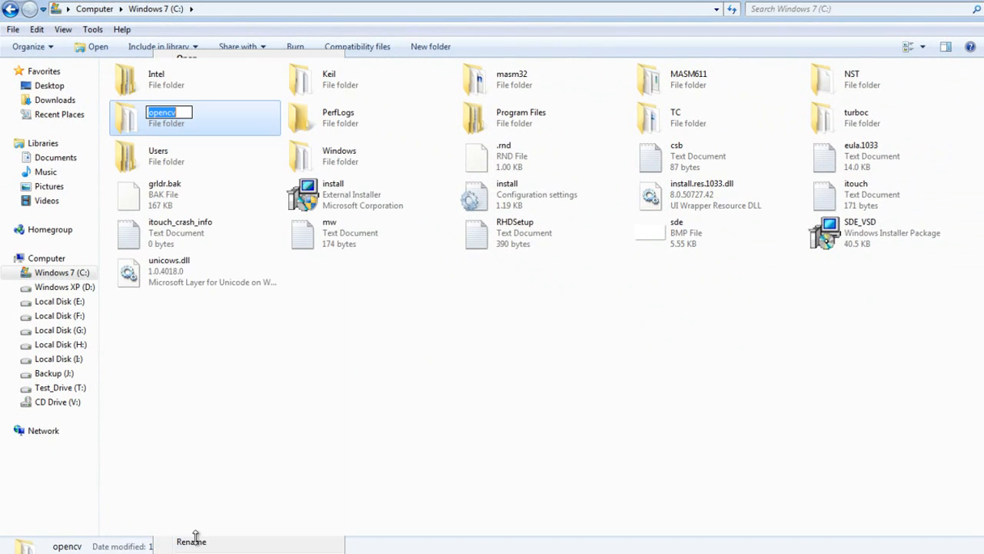
type("OP")
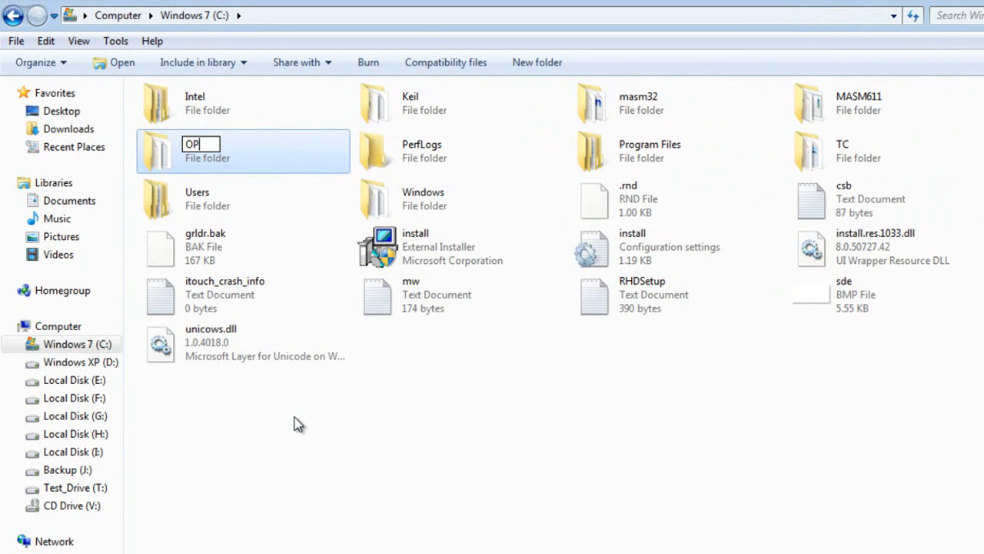
key("BackSpace")
type("penCV")
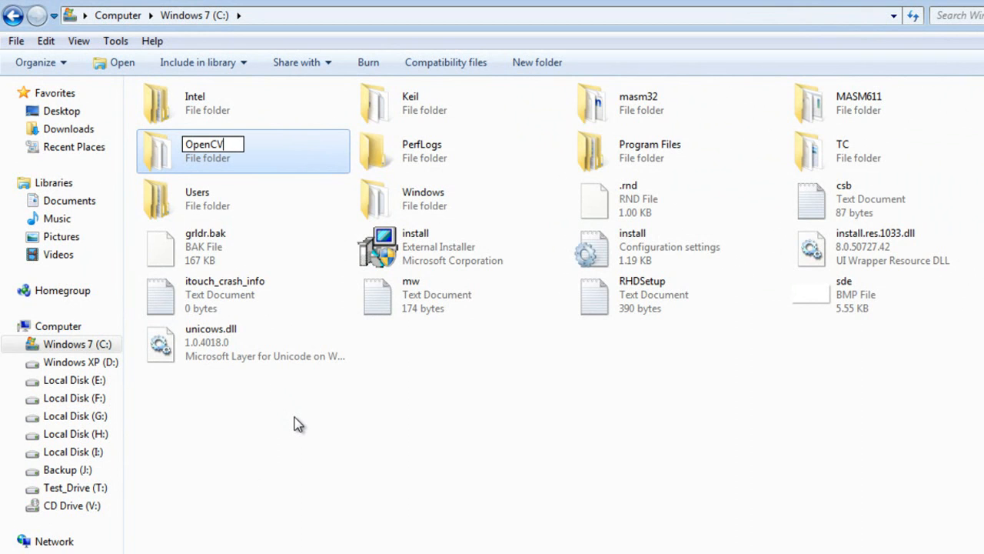
type("231")
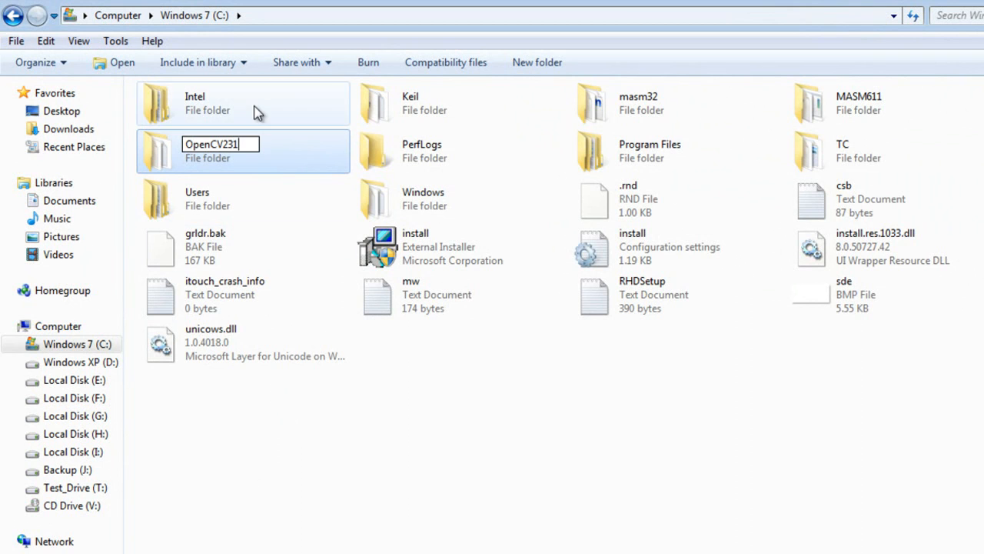
left_click(356, 389)
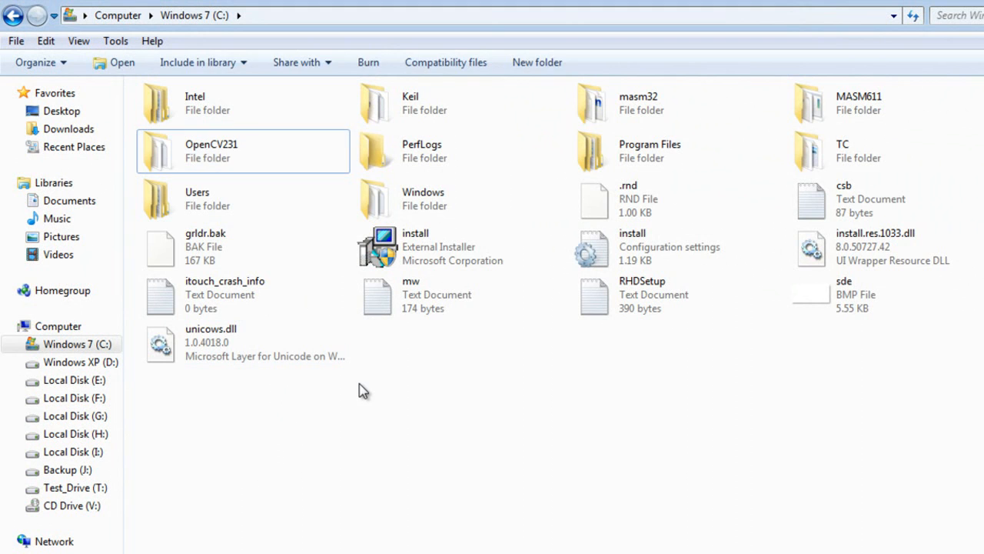
Step: Look through the OpenCV231 folder, check for the CMakeLists file, and return to the desktop
double_click(176, 156)
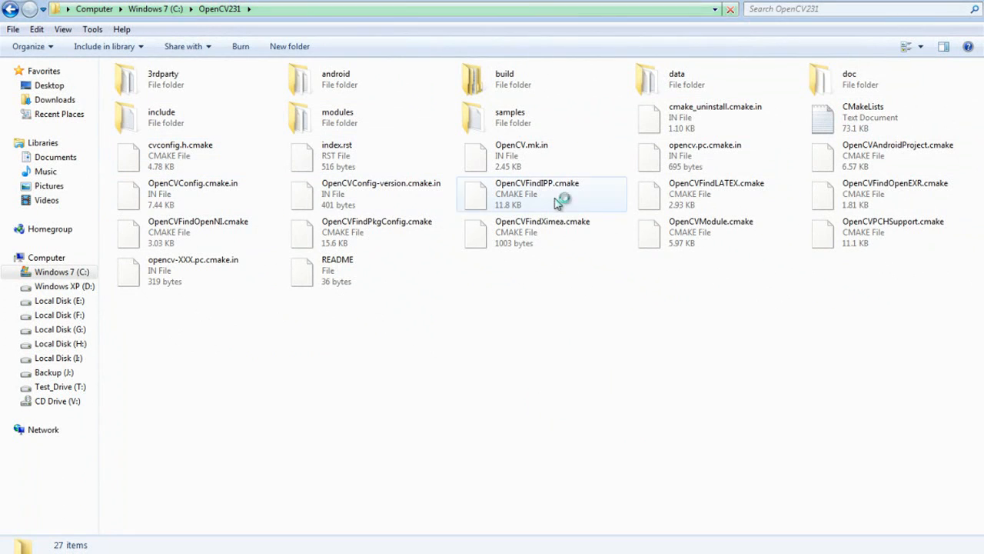
right_click(546, 280)
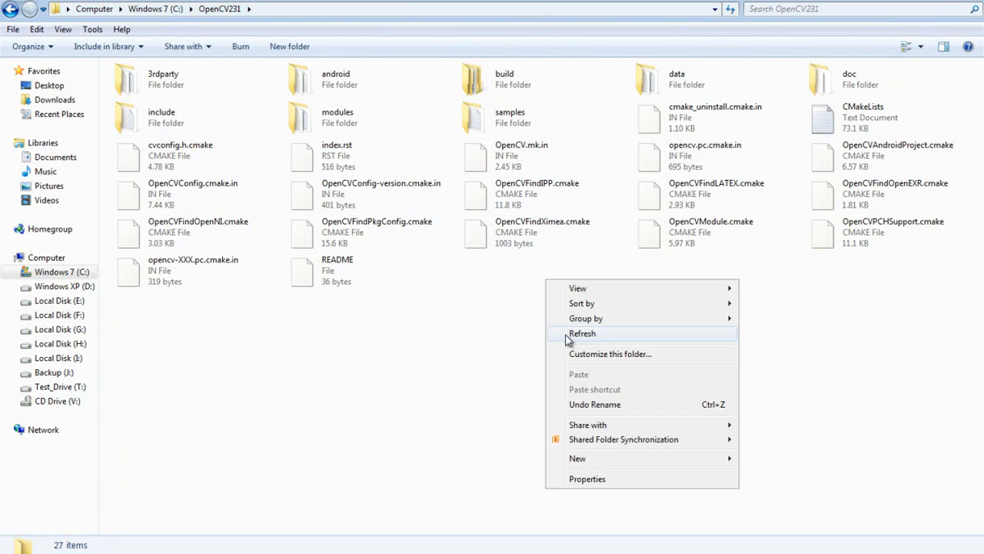
left_click(621, 272)
left_click(846, 115)
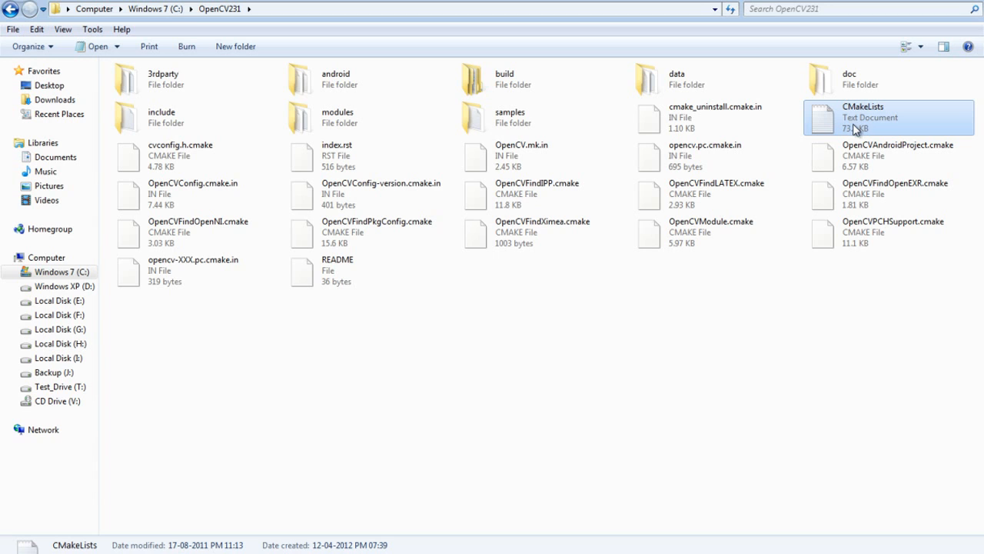
left_click(812, 268)
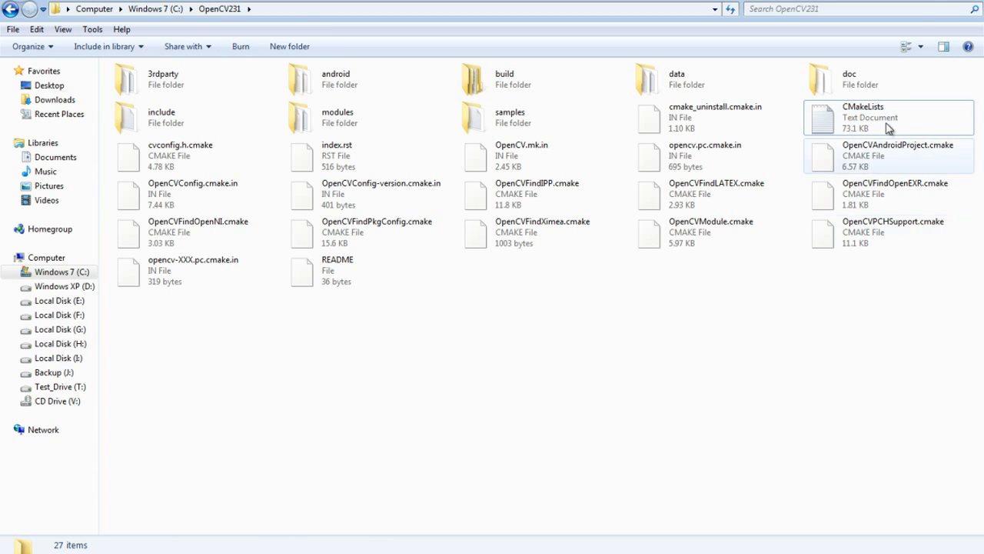
left_click(927, 1)
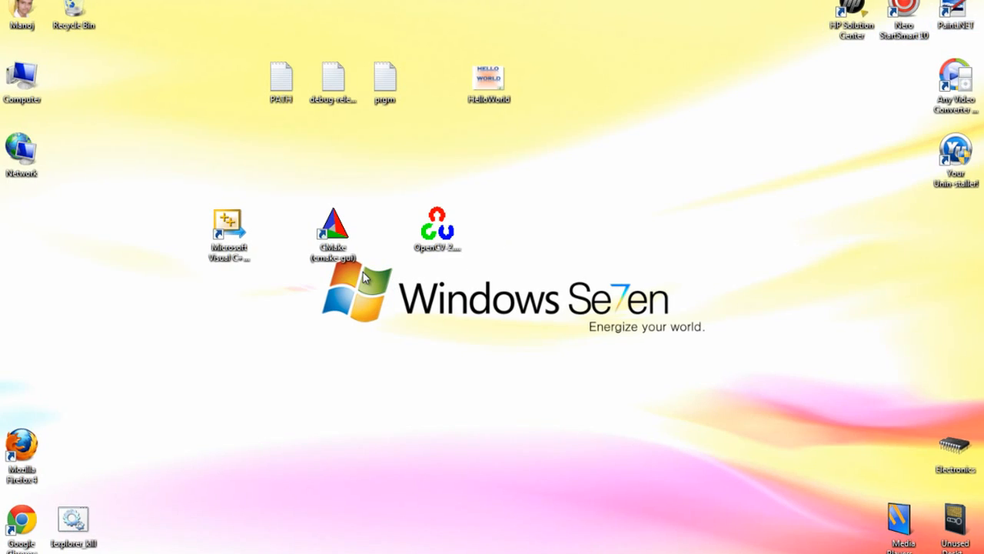
Step: Launch CMake (cmake-gui) as administrator and move its window to a clear spot on the desktop
double_click(332, 236)
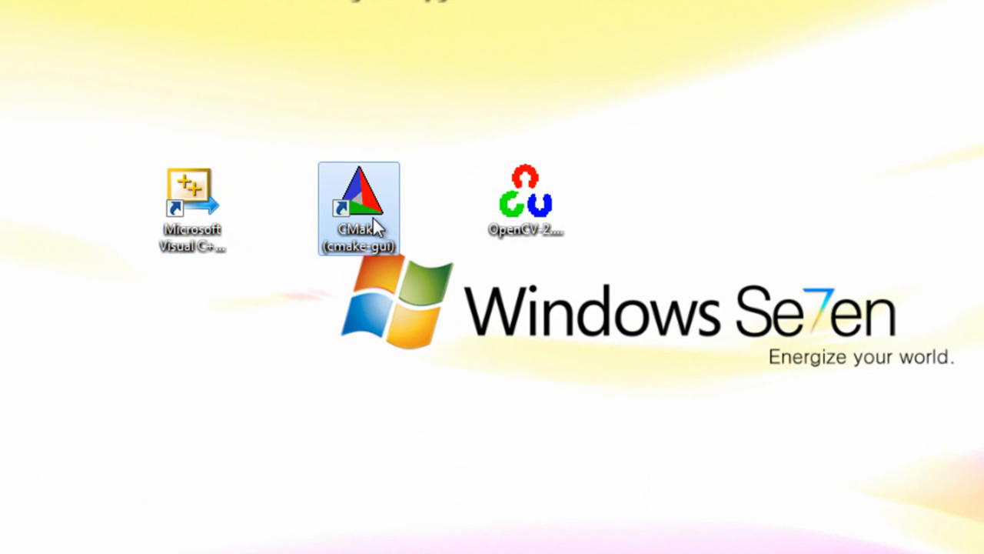
left_click(222, 237)
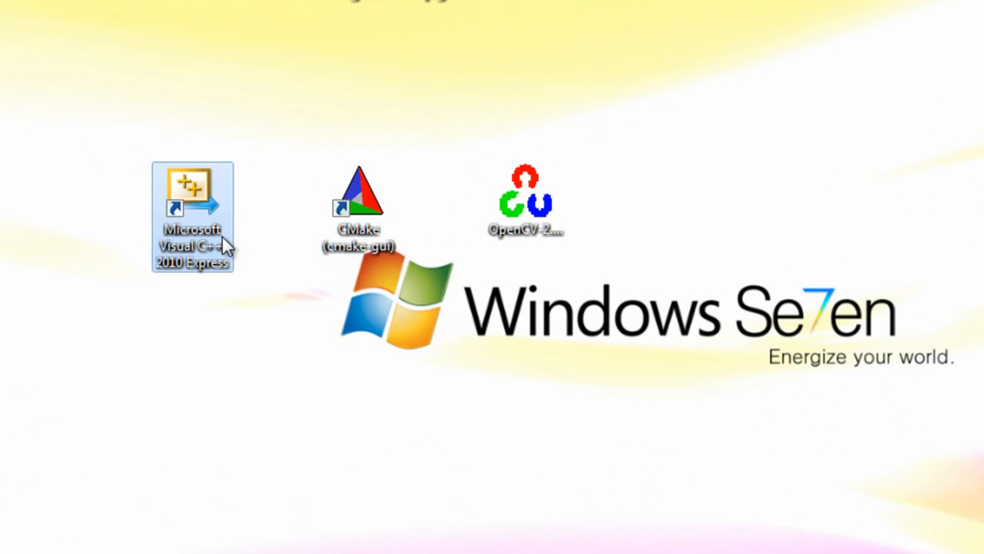
left_click(348, 241)
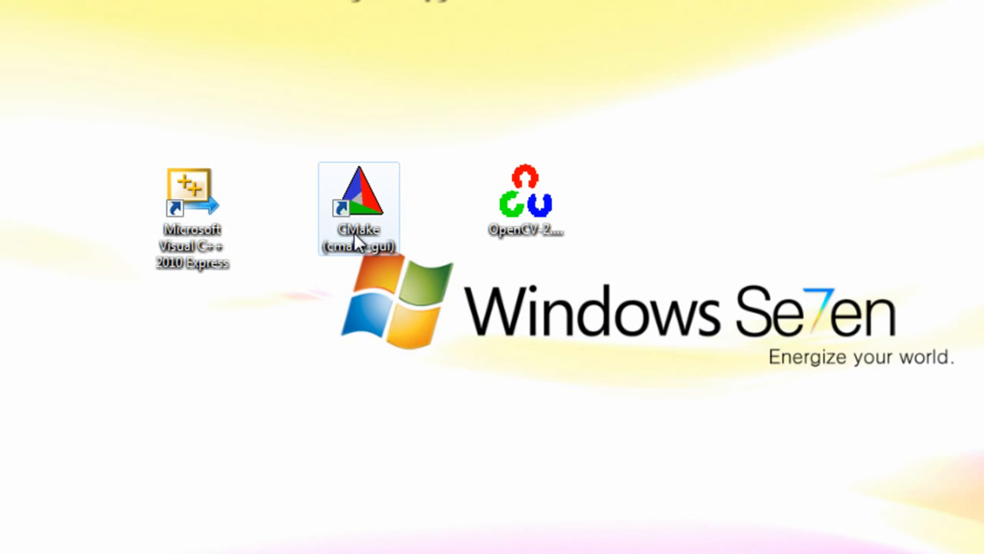
right_click(335, 315)
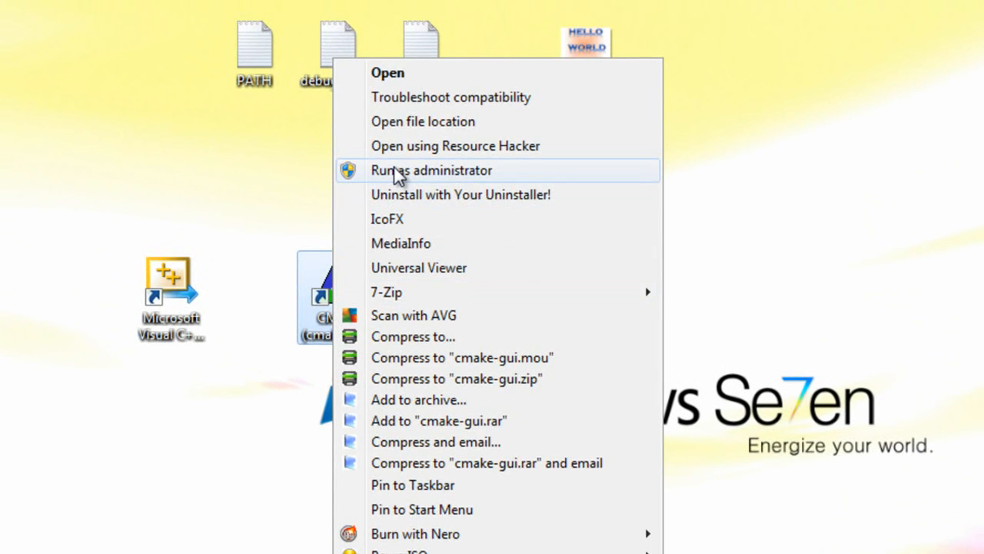
left_click(342, 167)
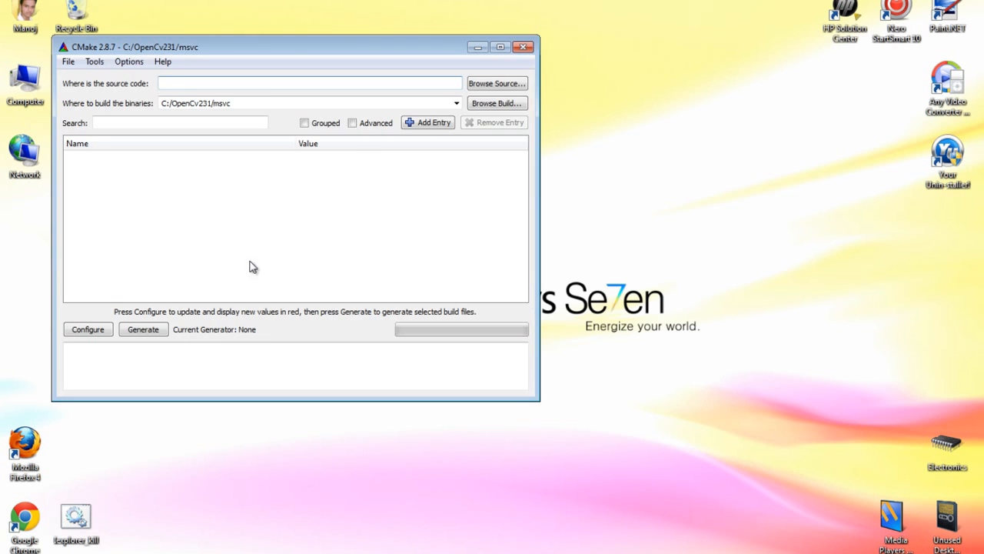
left_click_drag(364, 79, 520, 115)
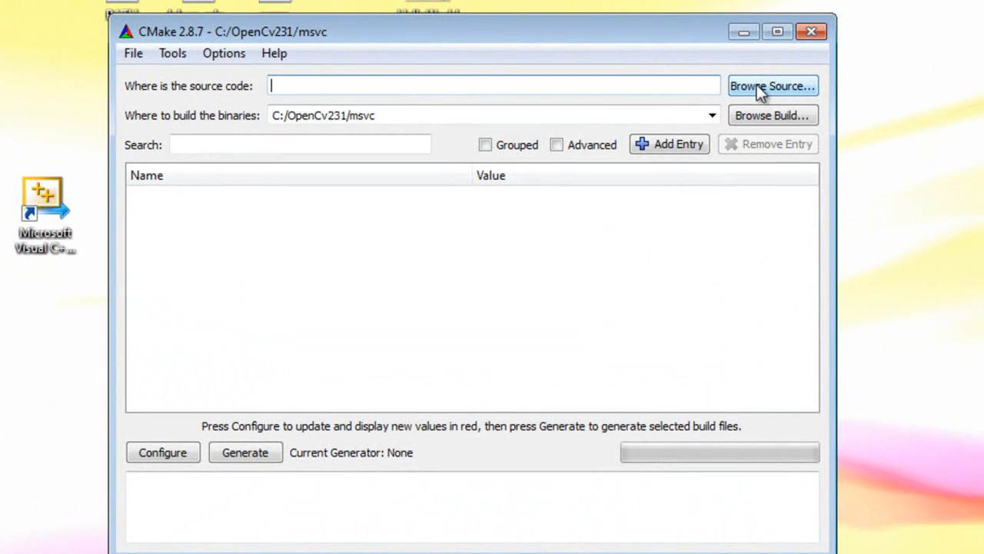
Step: Set the CMake source code location to the OpenCV231 folder on drive C:
left_click(758, 87)
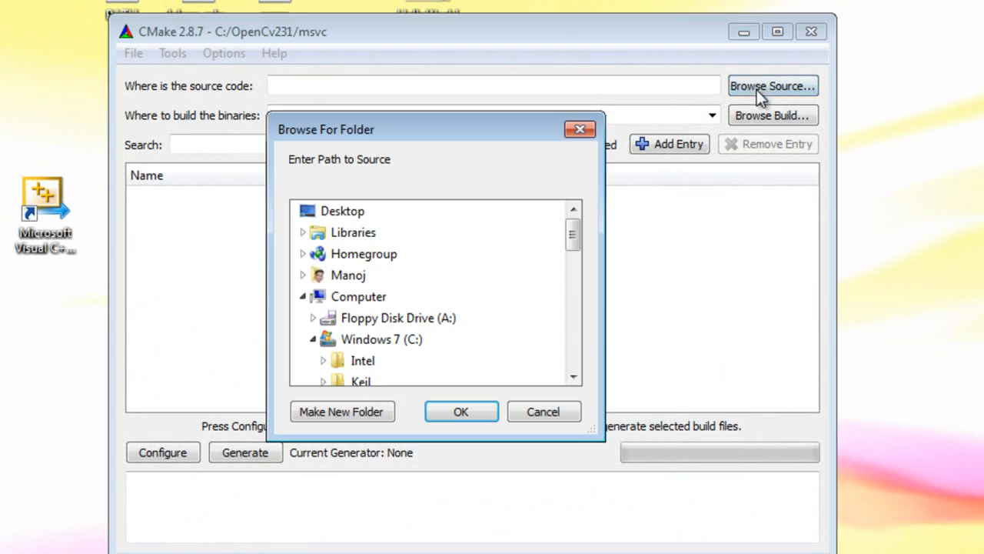
left_click(368, 345)
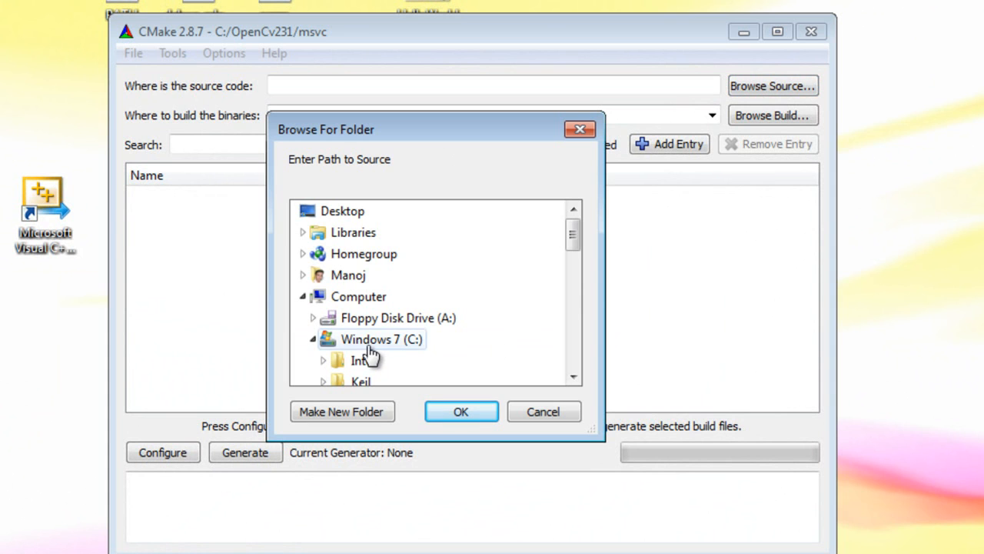
scroll(488, 345, "down", 2)
left_click(465, 345)
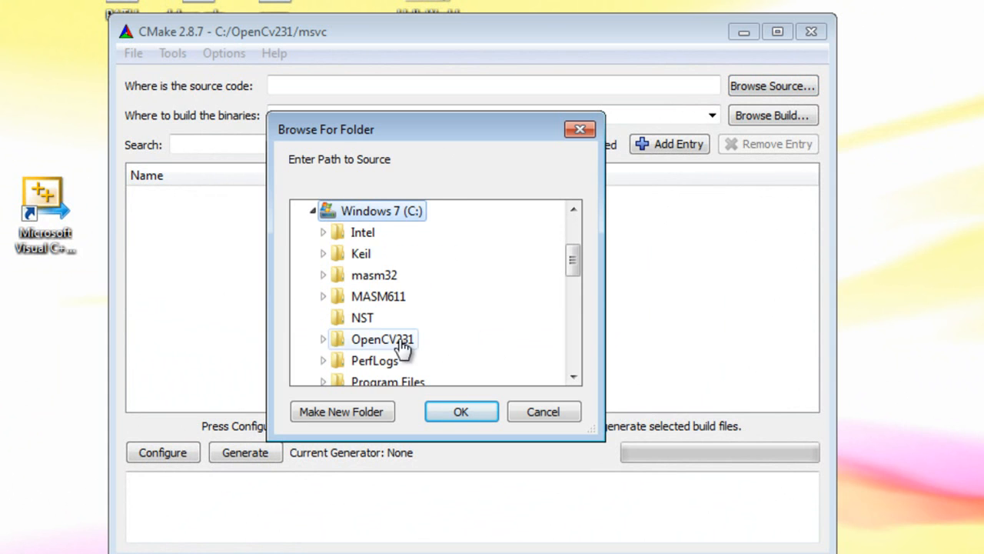
left_click(467, 407)
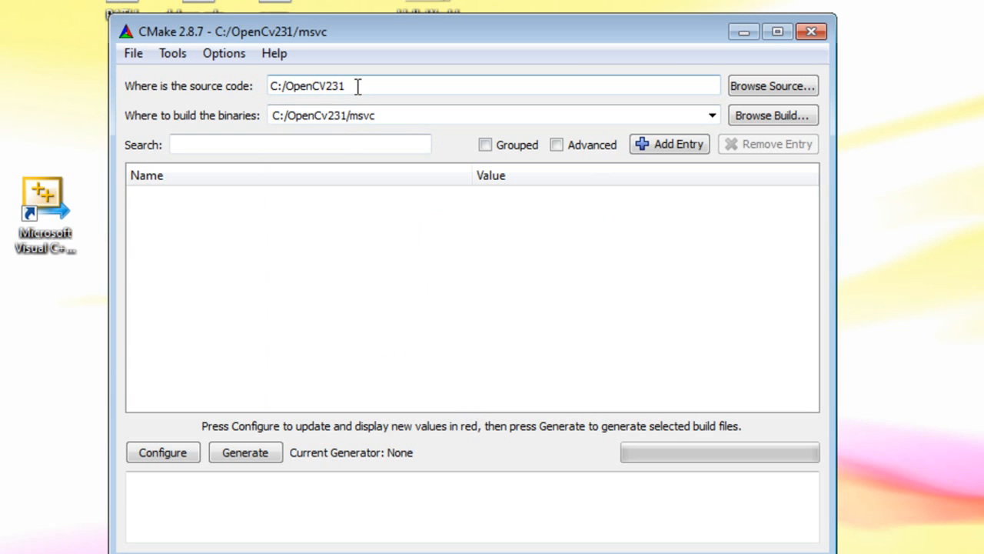
left_click_drag(358, 86, 265, 85)
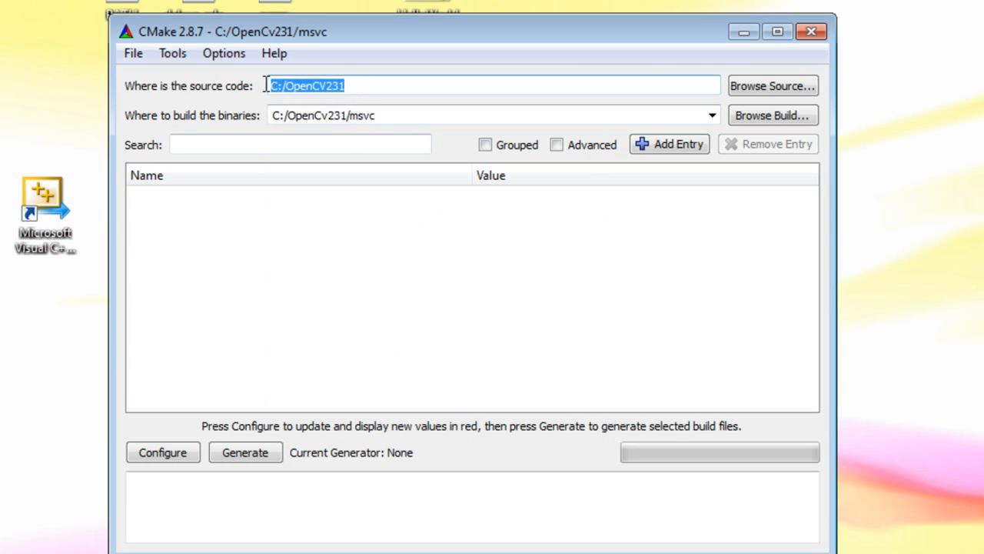
Step: Keep C:/OpenCv231/msvc as the binaries build location, start configuring, and agree to create that build directory
left_click(380, 117)
left_click_drag(377, 117, 266, 116)
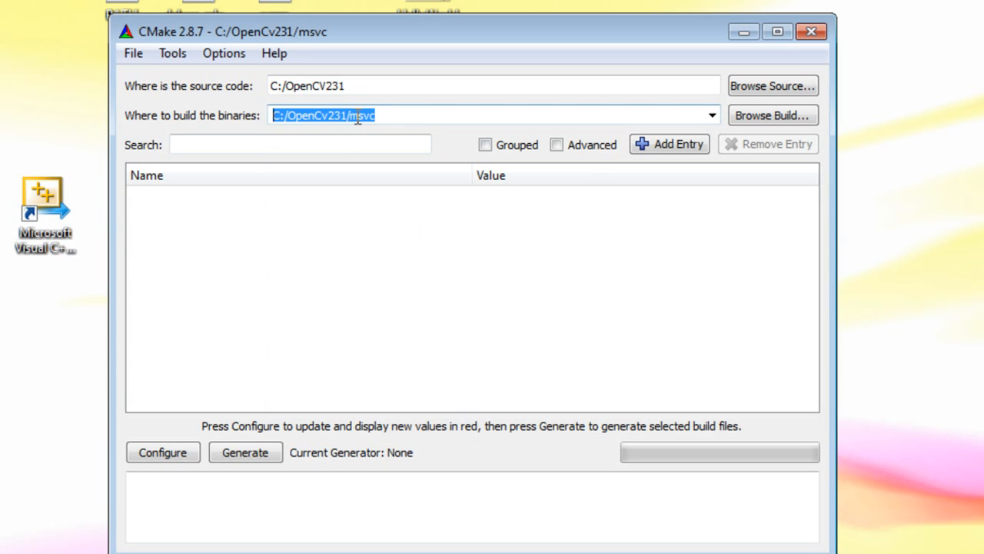
left_click(377, 116)
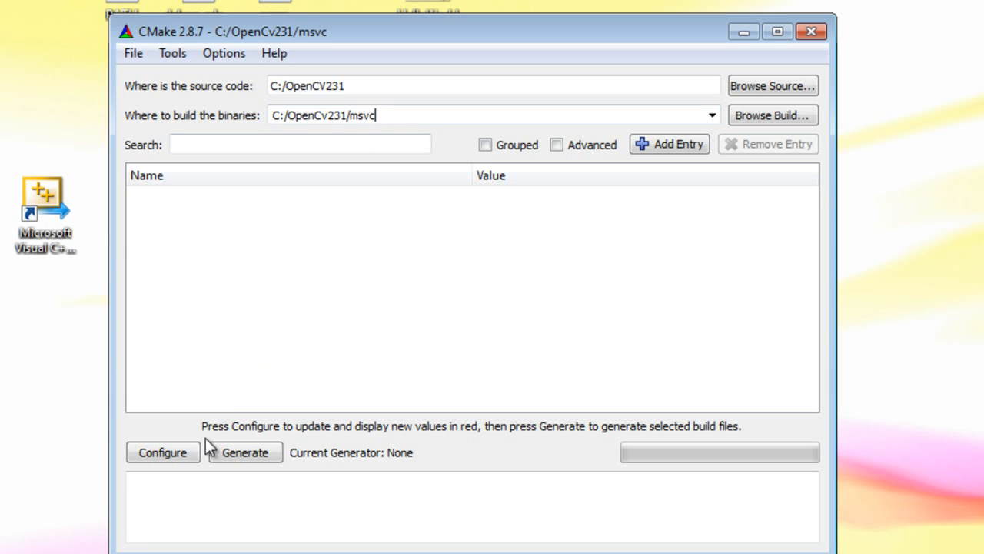
left_click(185, 450)
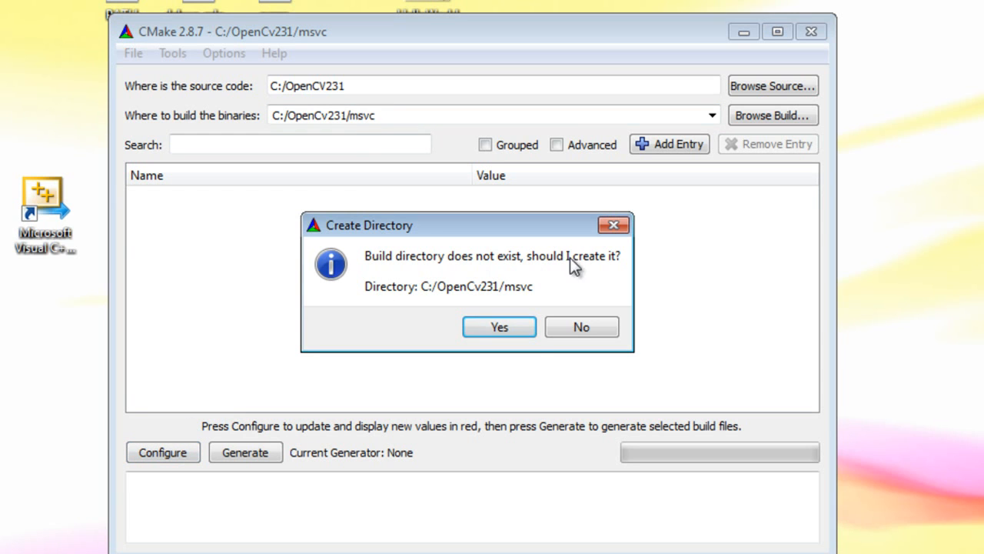
left_click(499, 328)
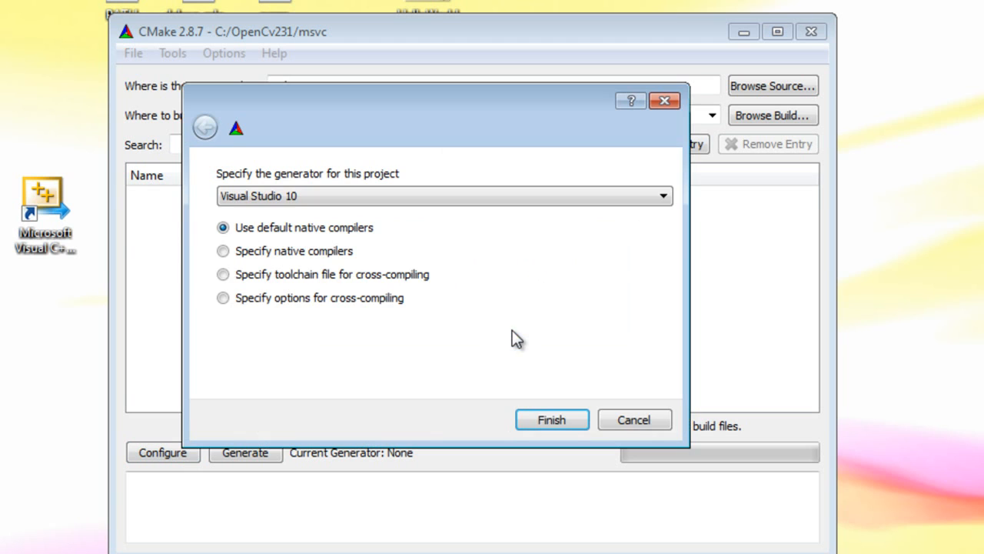
Step: Configure the project with the Visual Studio 10 generator and the default native compilers
left_click(314, 196)
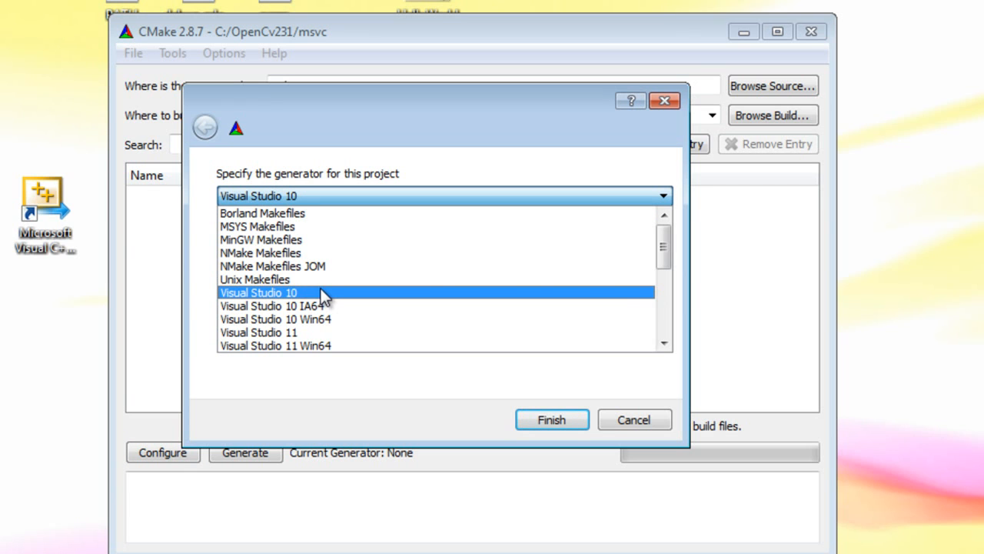
scroll(323, 296, "down", 3)
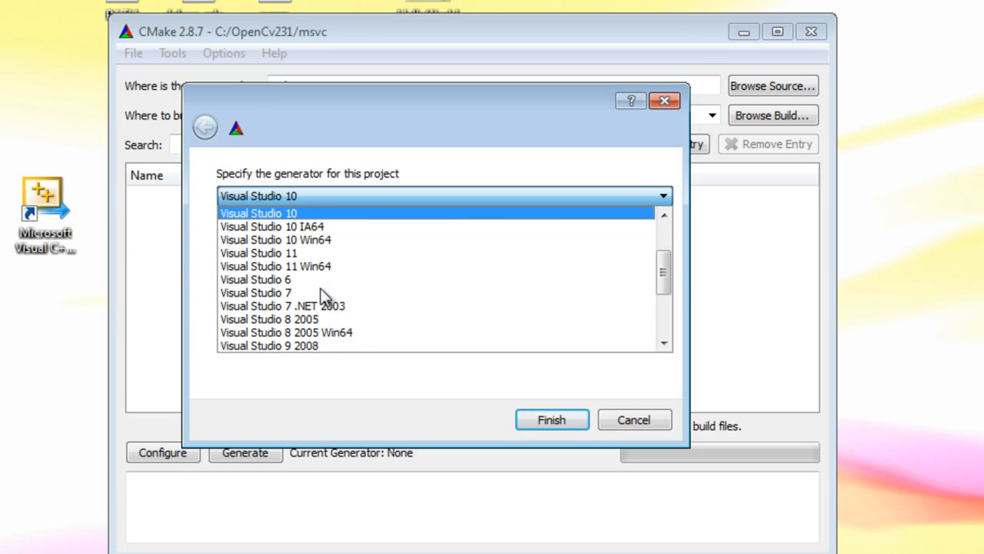
scroll(323, 296, "up", 3)
left_click(281, 295)
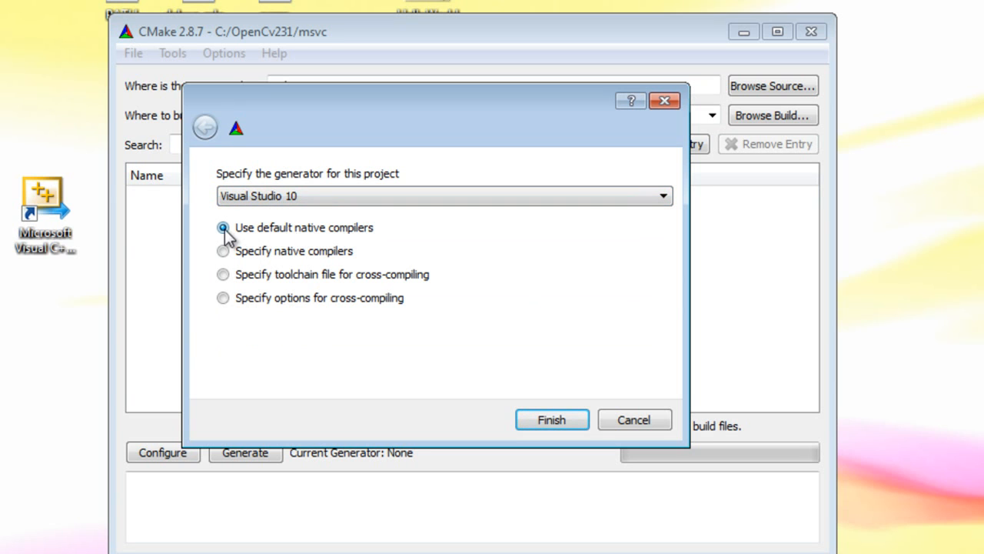
left_click(551, 419)
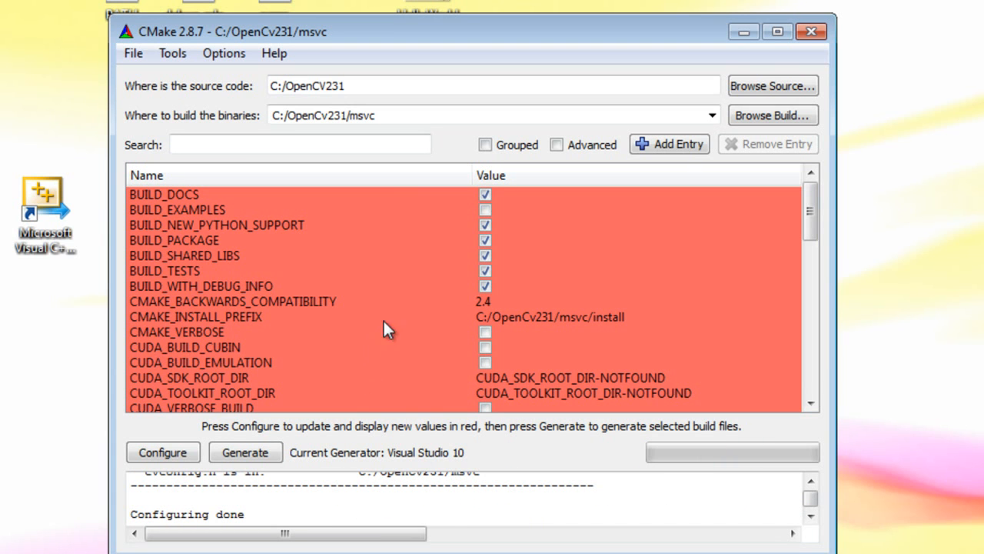
left_click_drag(260, 515, 154, 517)
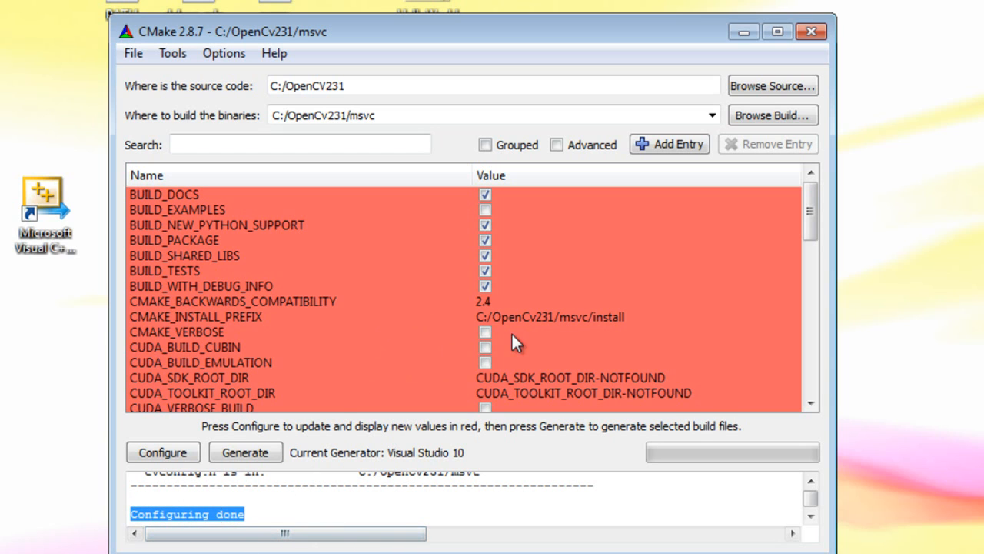
Step: Enable the INSTALL_C_EXAMPLES build option and review the surrounding entries
left_click(479, 225)
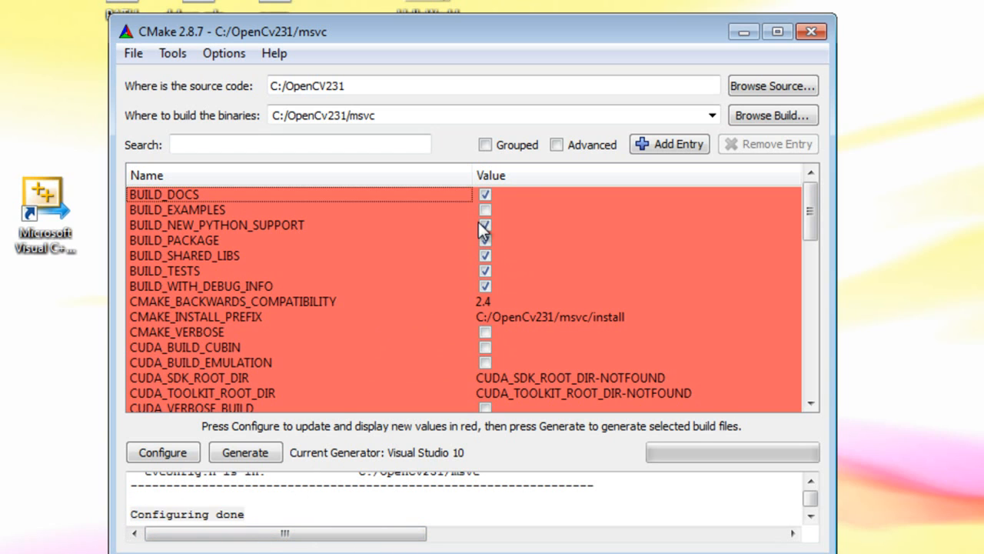
left_click_drag(808, 215, 805, 255)
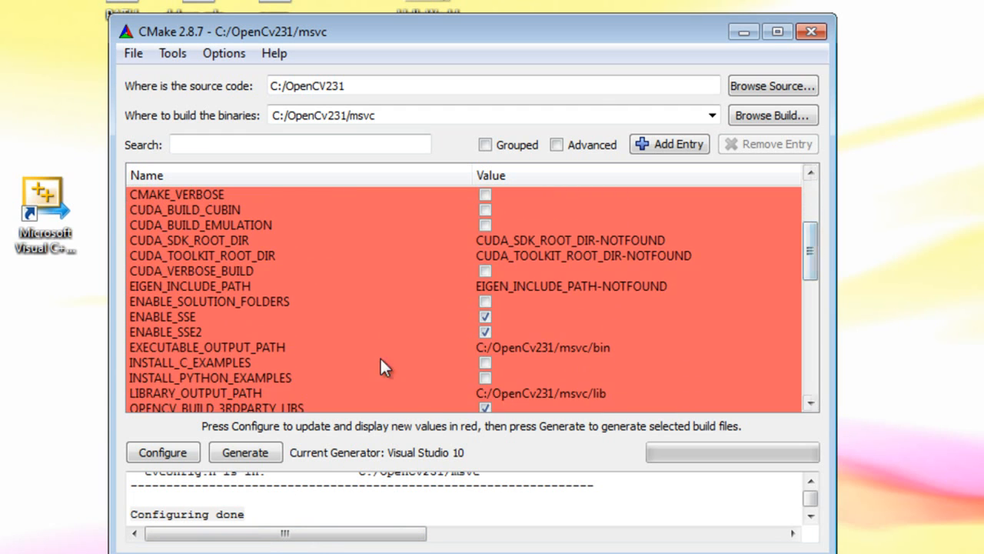
left_click(213, 364)
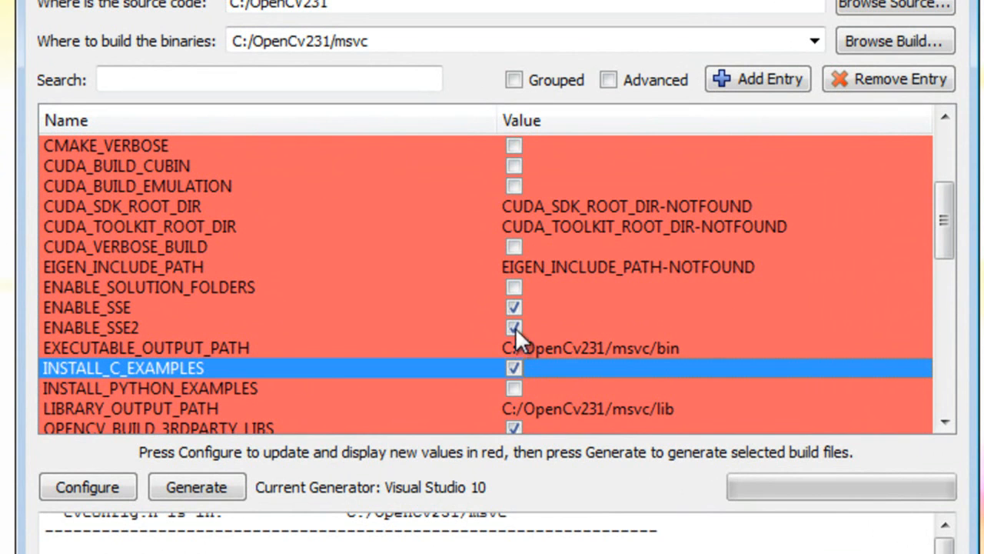
left_click_drag(946, 229, 931, 273)
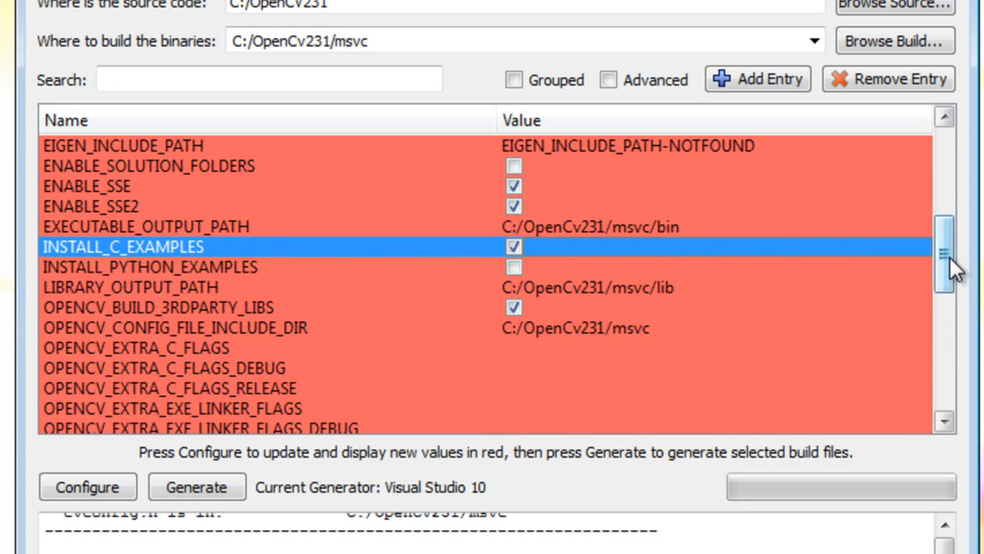
left_click_drag(949, 256, 923, 156)
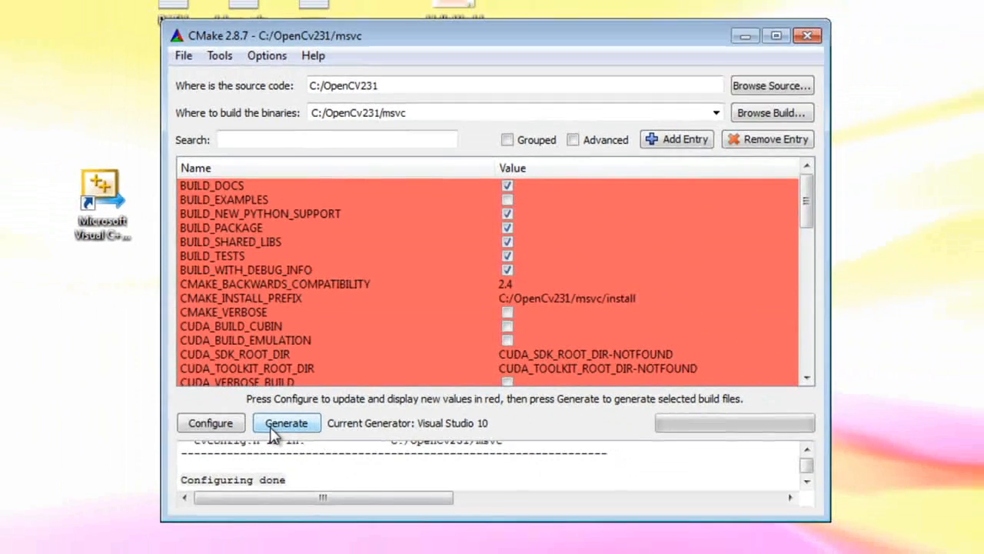
Step: Generate the OpenCV build files, check the log output, and close CMake
left_click(182, 487)
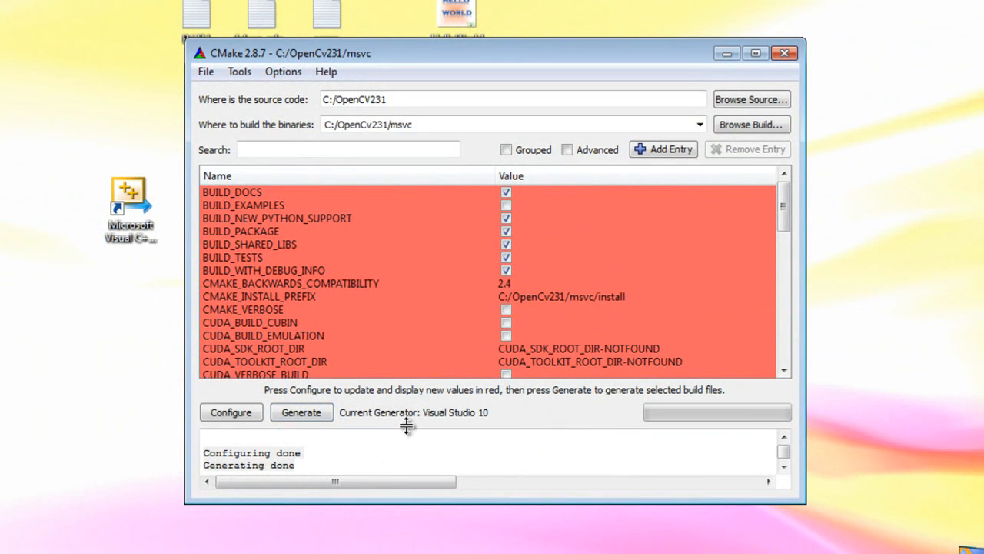
left_click_drag(313, 465, 201, 465)
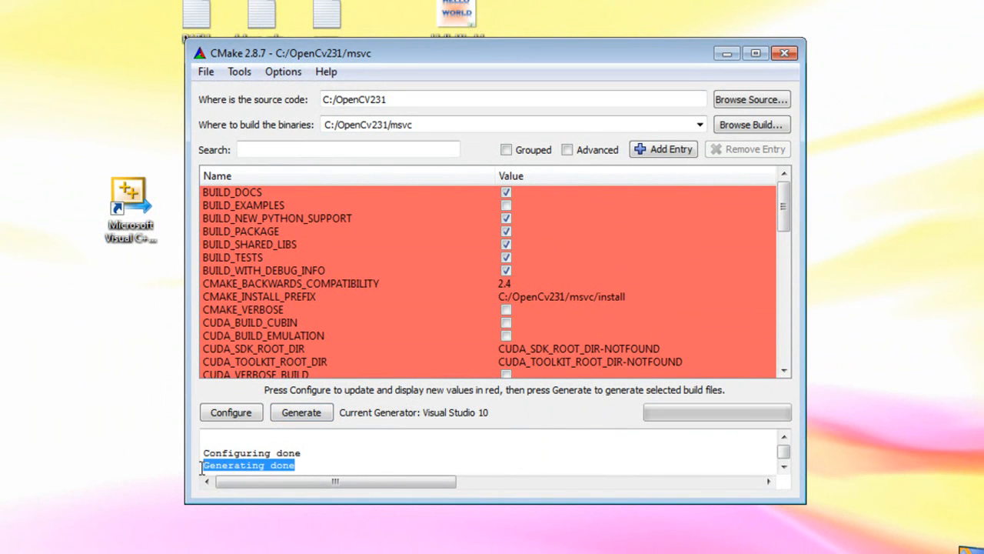
left_click(354, 467)
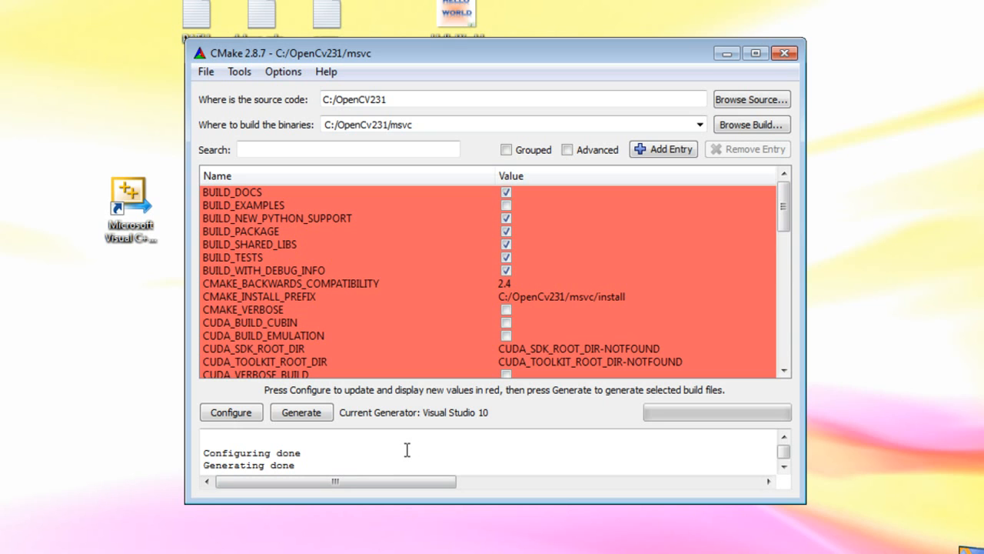
left_click(785, 54)
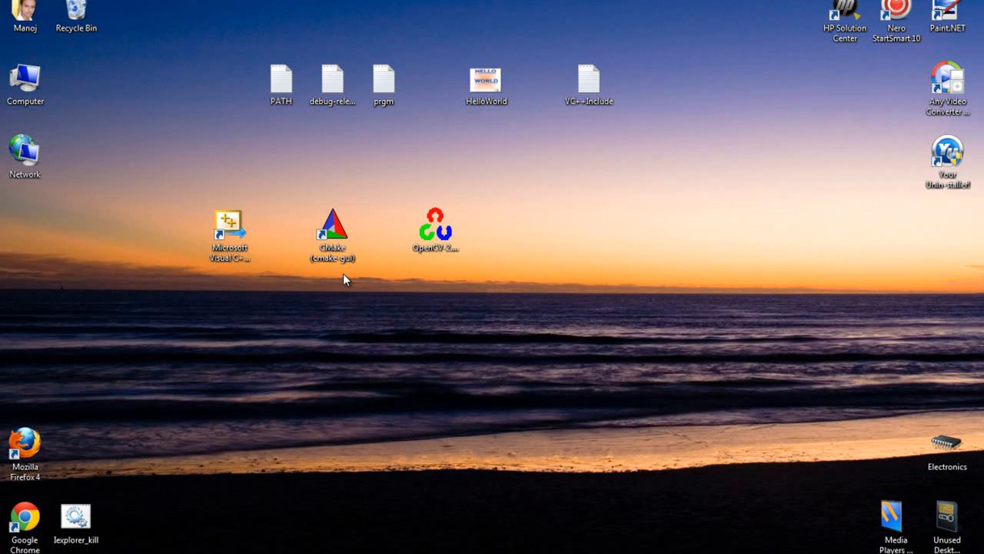
Step: Switch to Windows Explorer and open the msvc folder inside OpenCV231 on drive C:
double_click(25, 85)
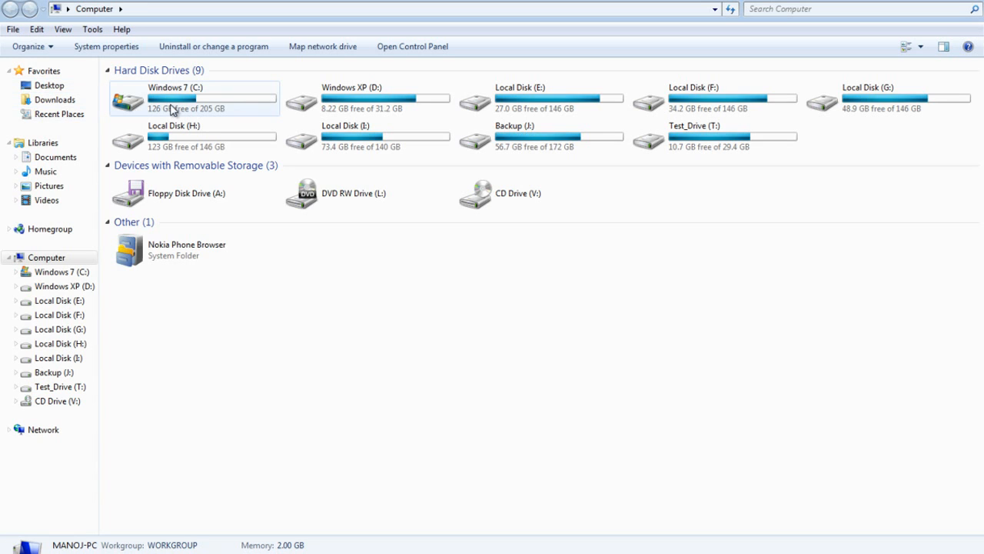
double_click(171, 110)
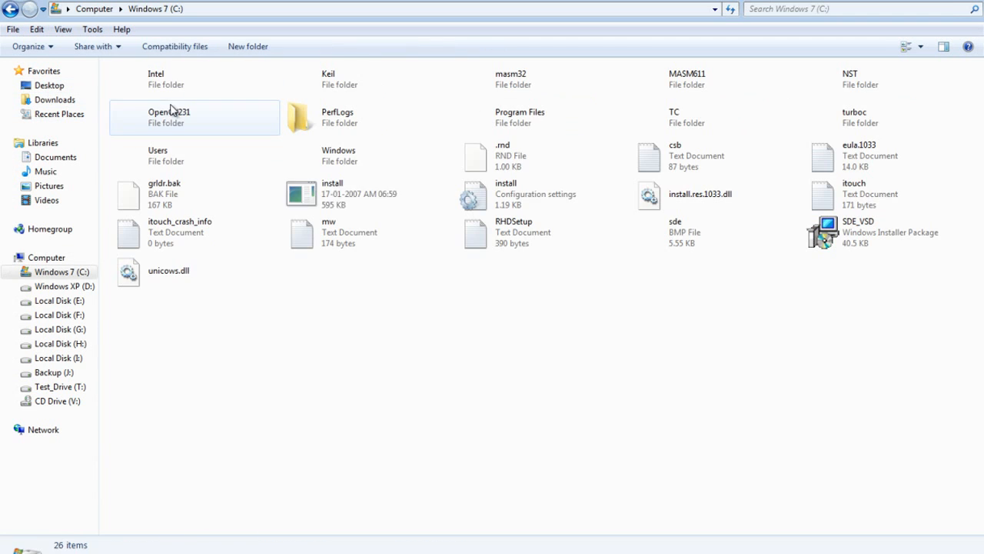
left_click(170, 112)
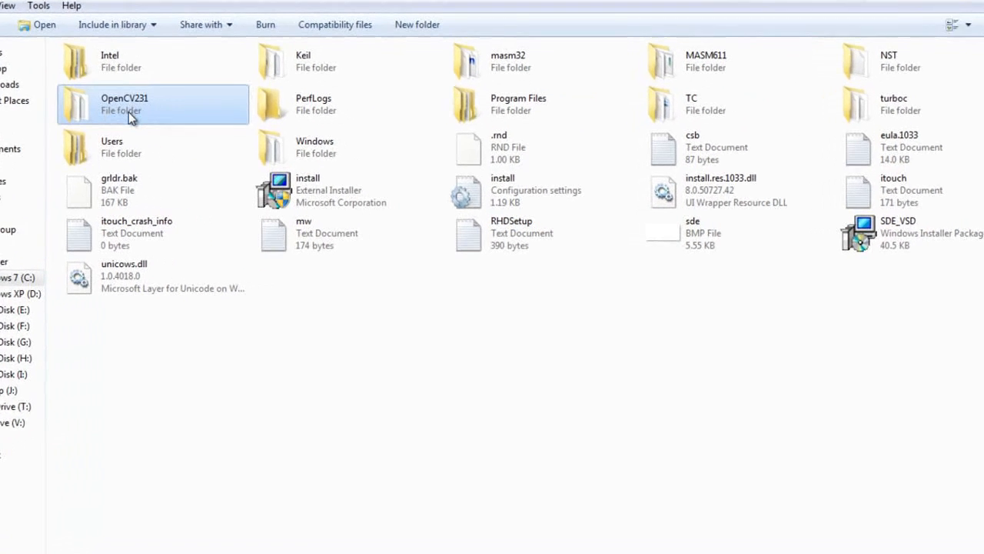
double_click(171, 112)
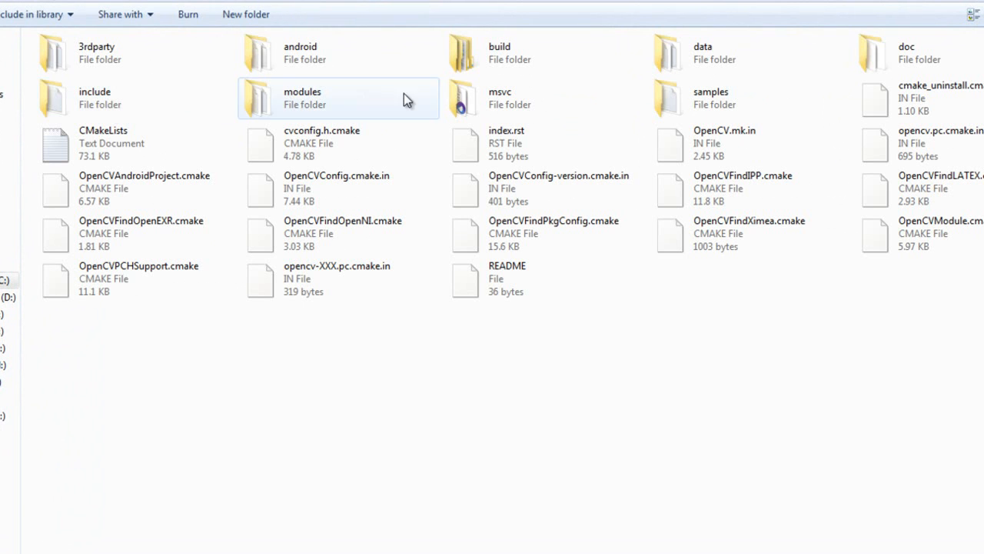
left_click(496, 104)
double_click(513, 98)
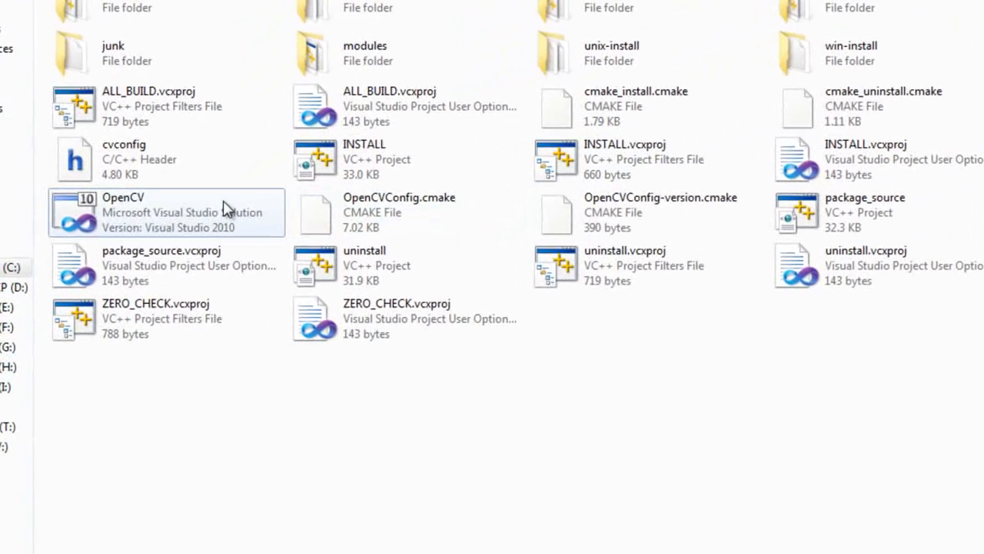
Step: Open the OpenCV Visual Studio solution from the msvc folder with Visual C++ Express 2010
left_click(225, 207)
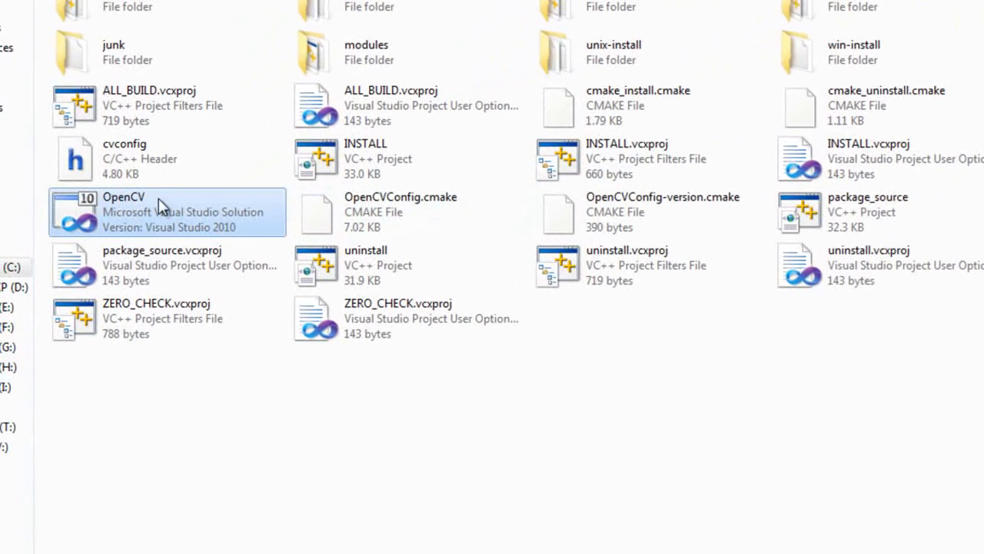
double_click(205, 217)
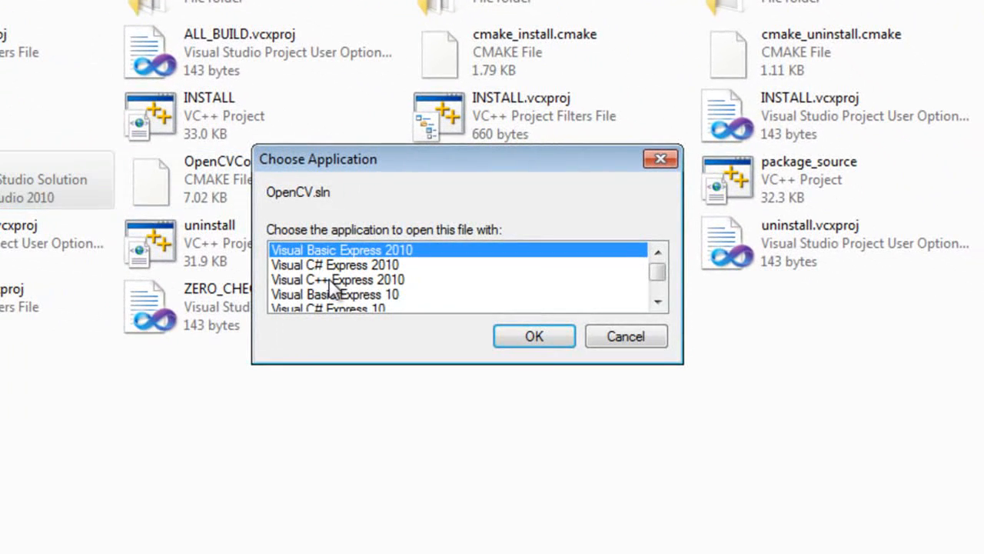
left_click(331, 281)
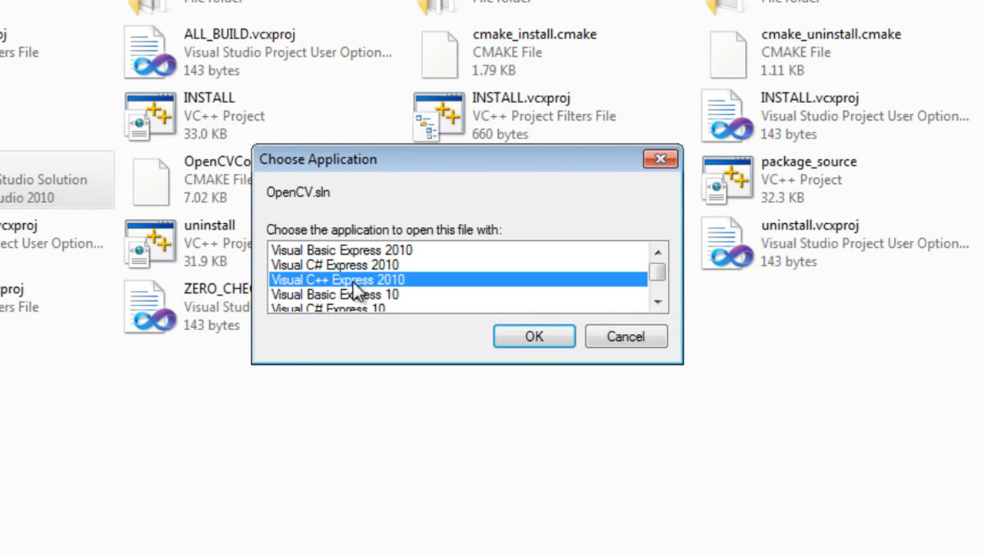
left_click(535, 337)
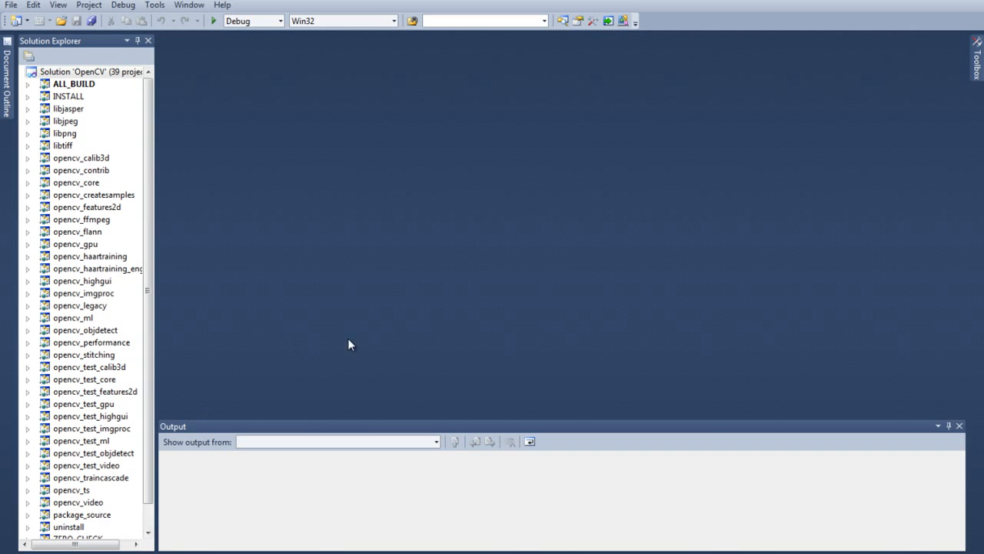
Step: Review the configuration properties of the OpenCV solution, then close its property pages
mouse_move(83, 545)
left_mouse_down()
mouse_move(102, 546)
mouse_move(76, 546)
left_mouse_up()
mouse_move(148, 489)
left_mouse_down()
mouse_move(148, 511)
mouse_move(148, 491)
left_mouse_up()
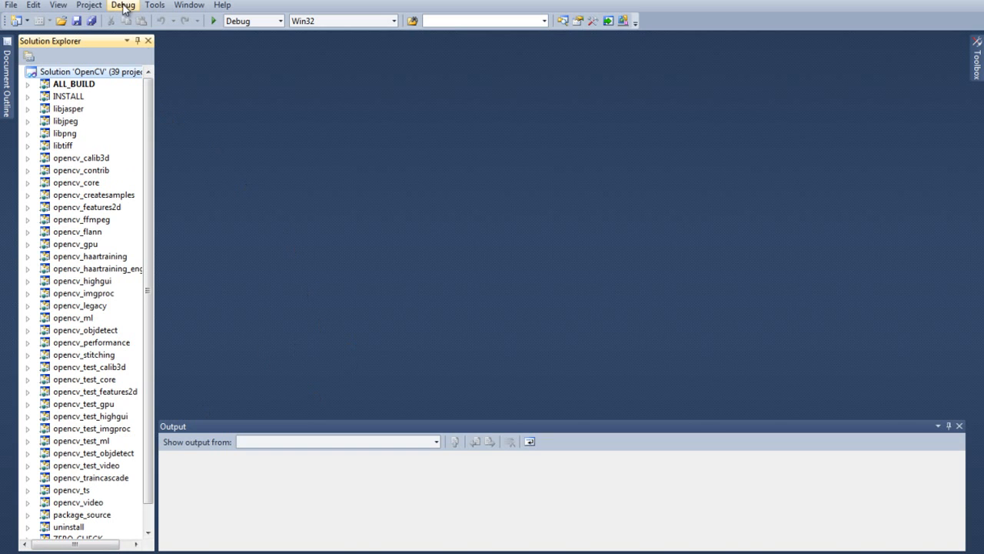
left_click(29, 57)
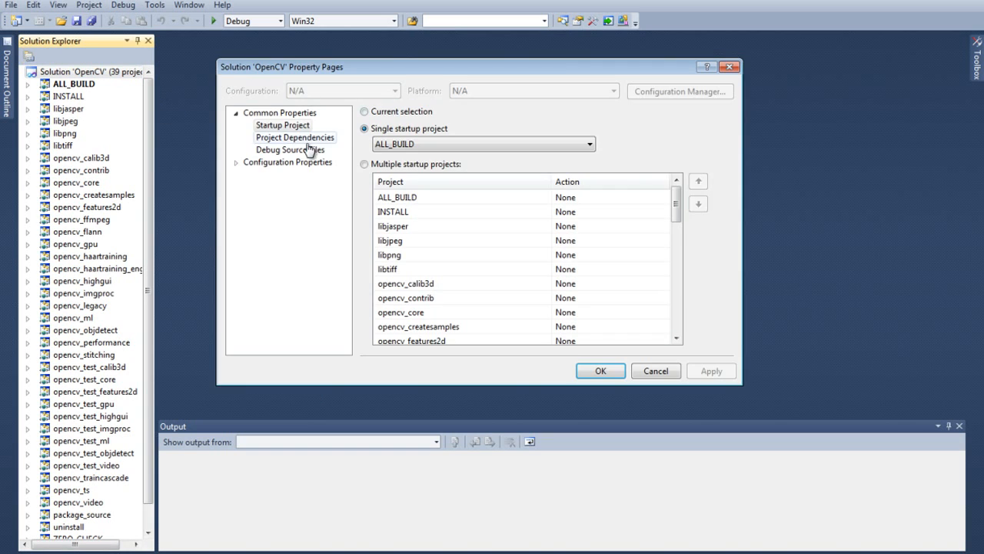
left_click(289, 162)
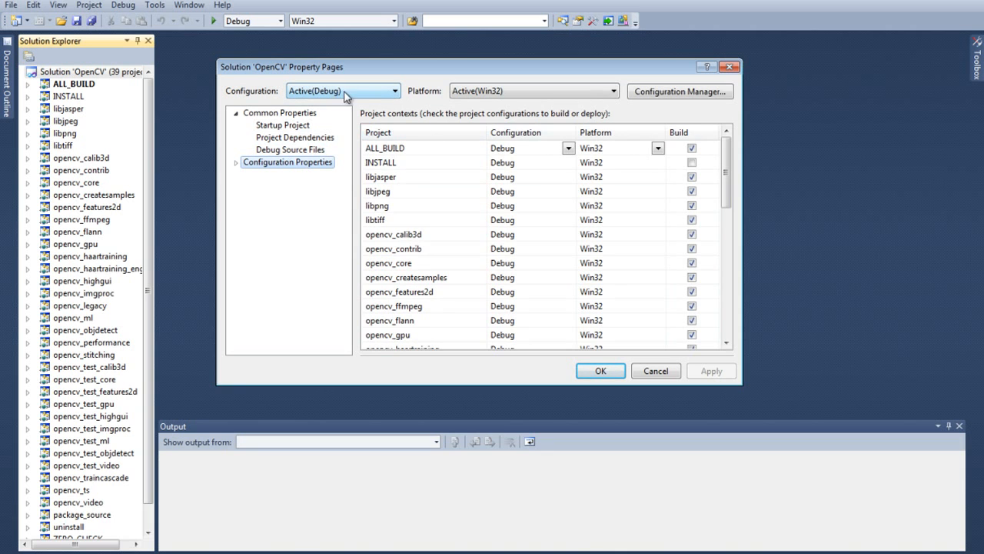
left_click(598, 372)
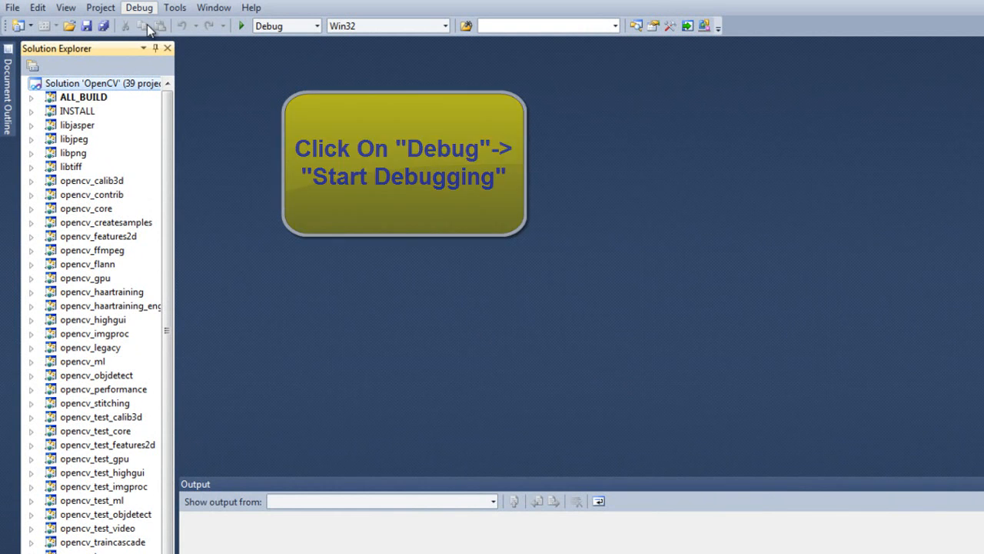
Step: Start debugging the OpenCV solution, agree to build the out-of-date projects, dismiss the error message, and check the build summary
left_click(160, 26)
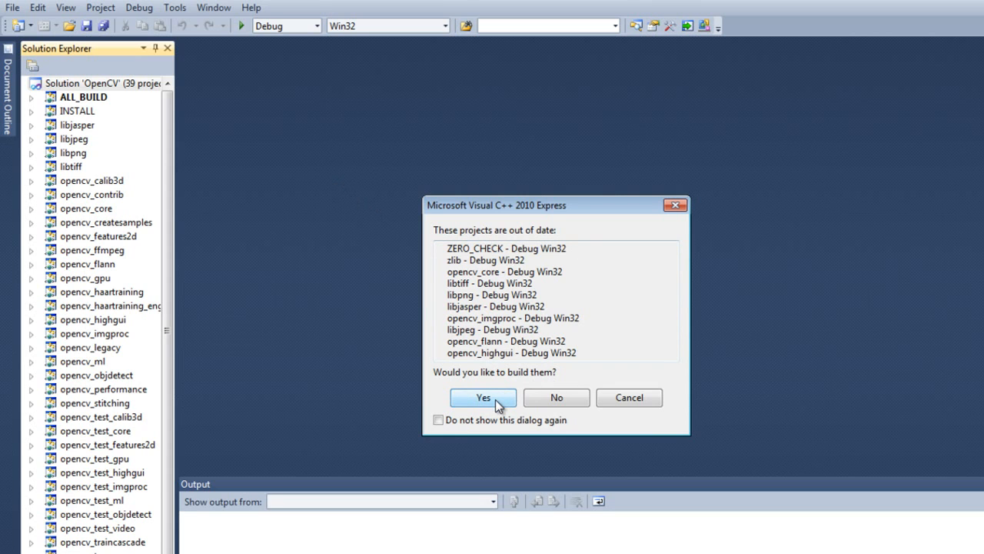
left_click(493, 422)
left_click(484, 398)
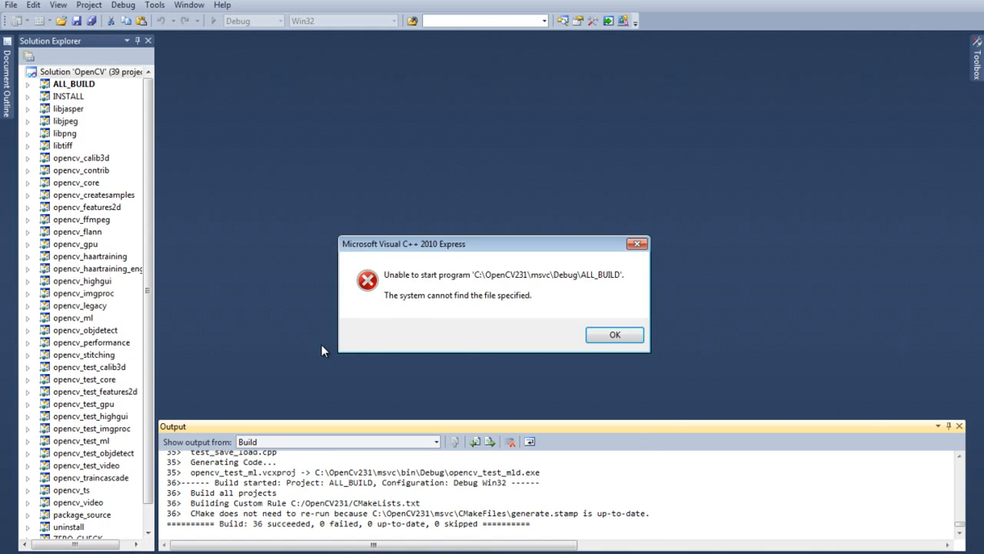
left_click(606, 336)
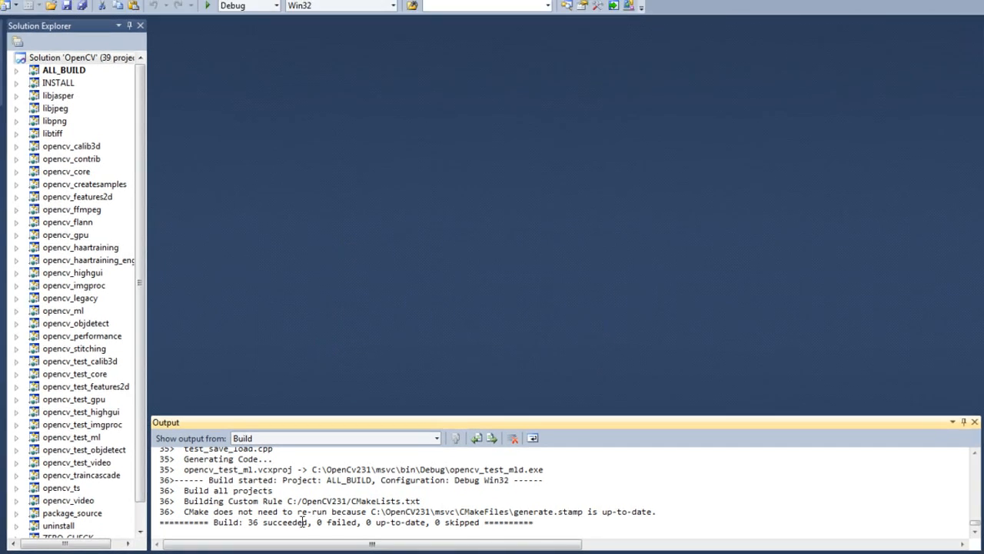
double_click(253, 522)
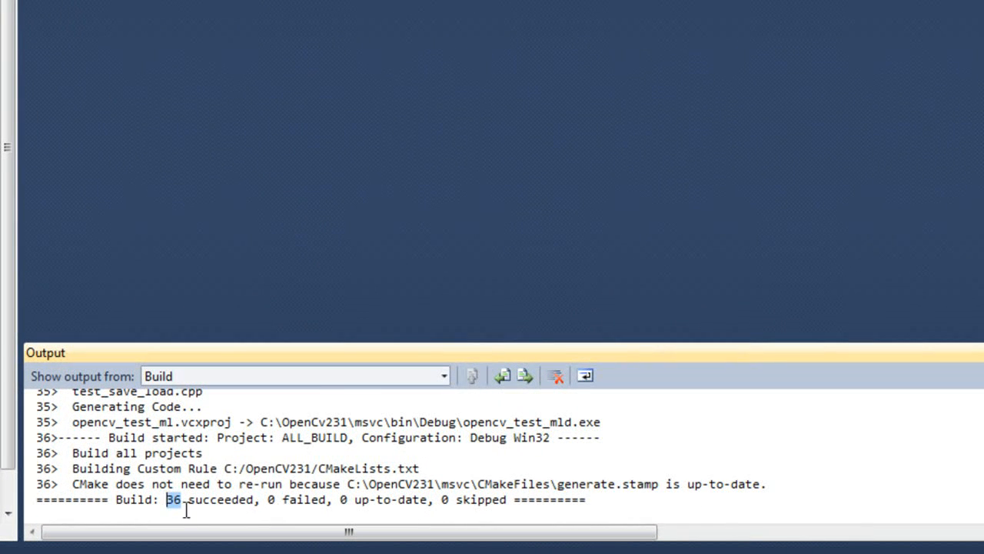
Step: Set the OpenCV solution's configuration to Release in its property pages, apply the change and close them
double_click(444, 499)
left_click(422, 514)
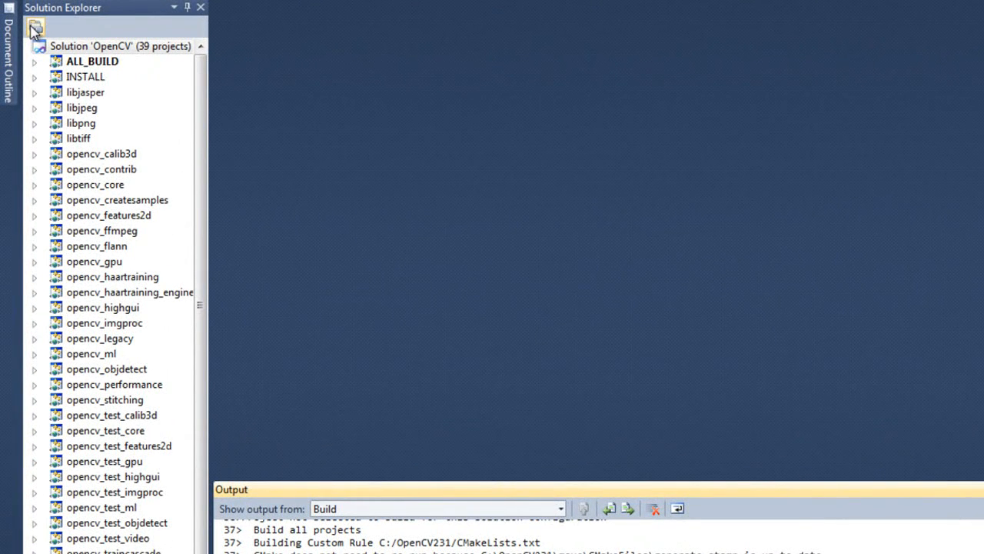
left_click(34, 29)
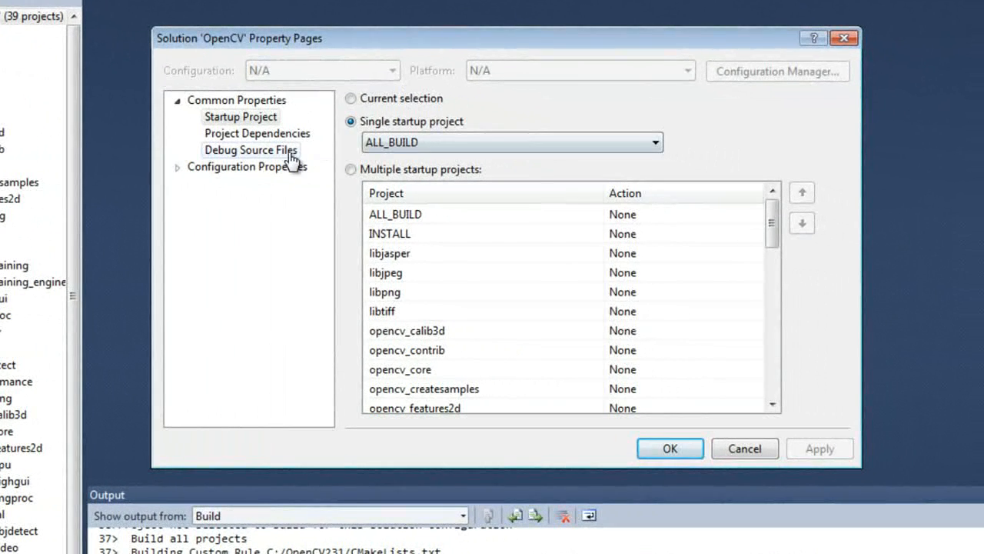
left_click(178, 168)
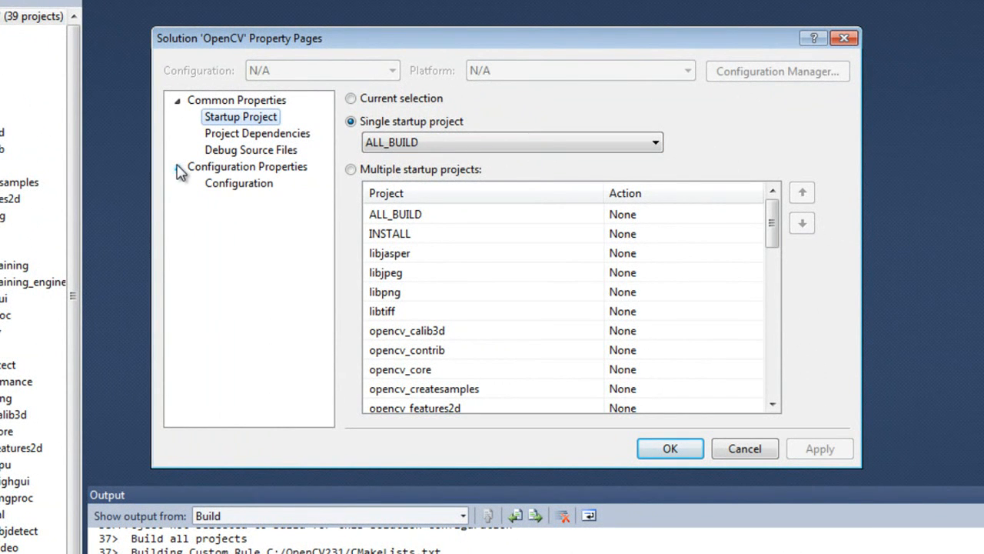
left_click(228, 189)
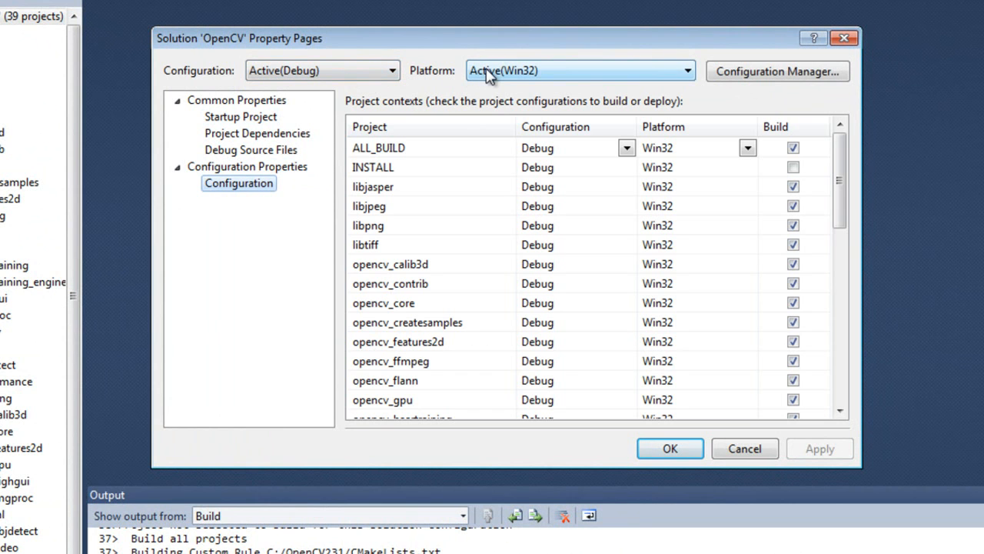
left_click(367, 69)
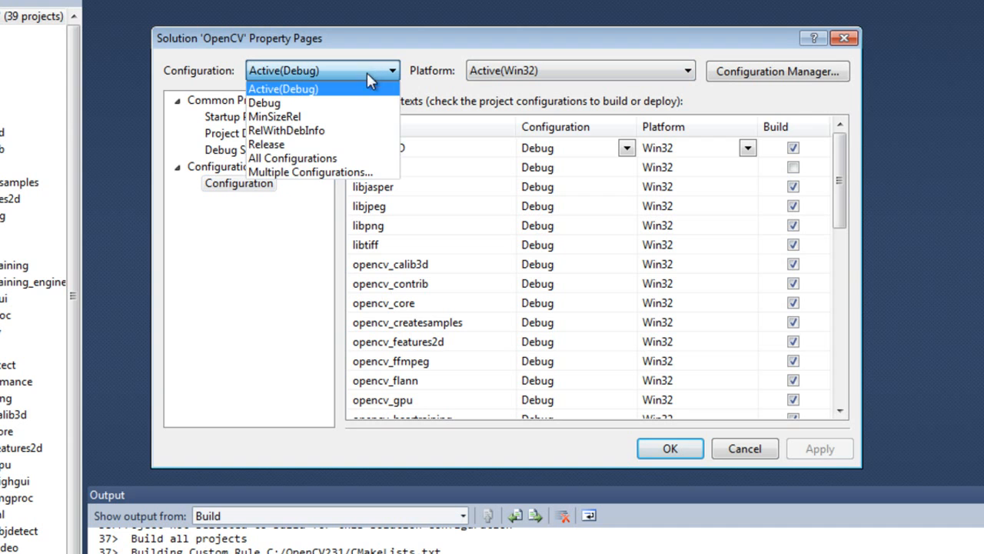
left_click(302, 152)
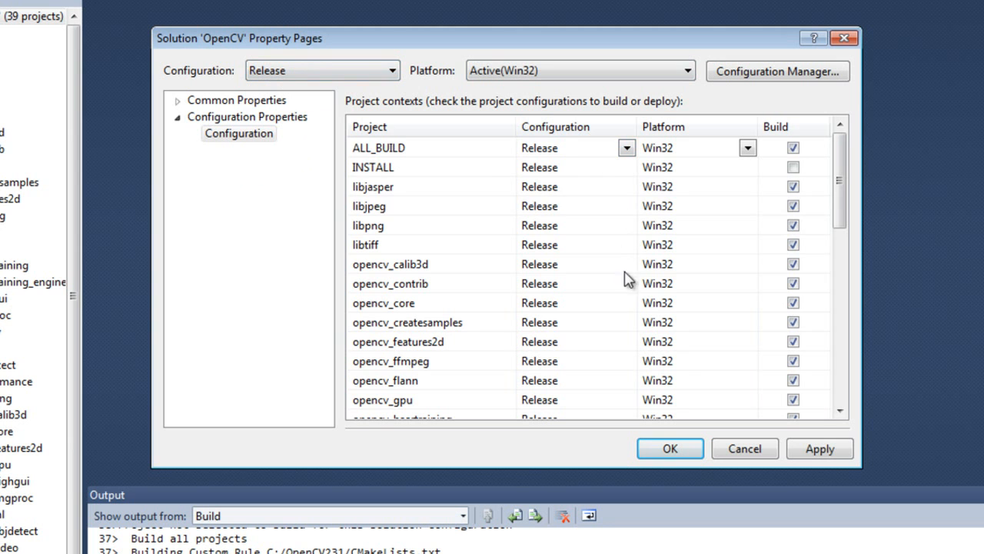
left_click(820, 450)
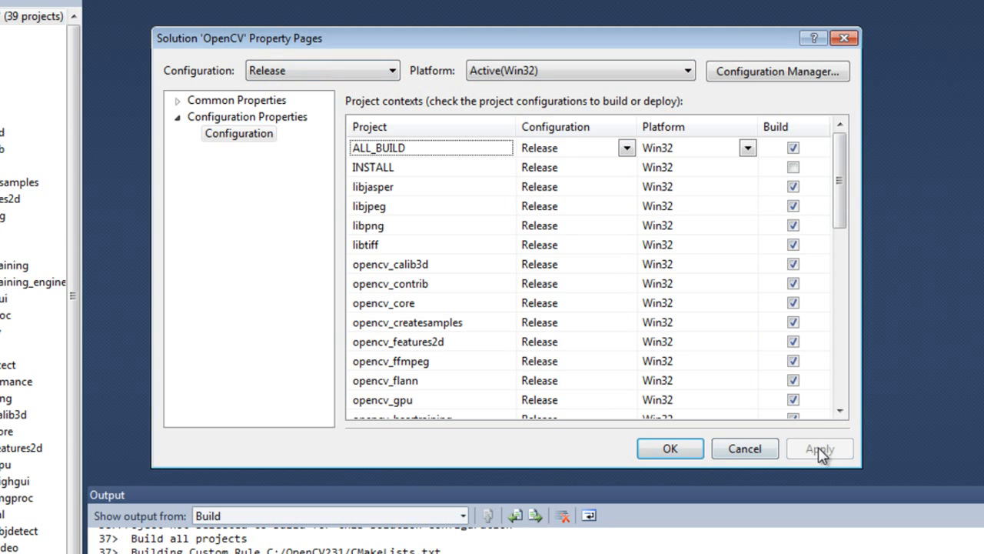
left_click(668, 451)
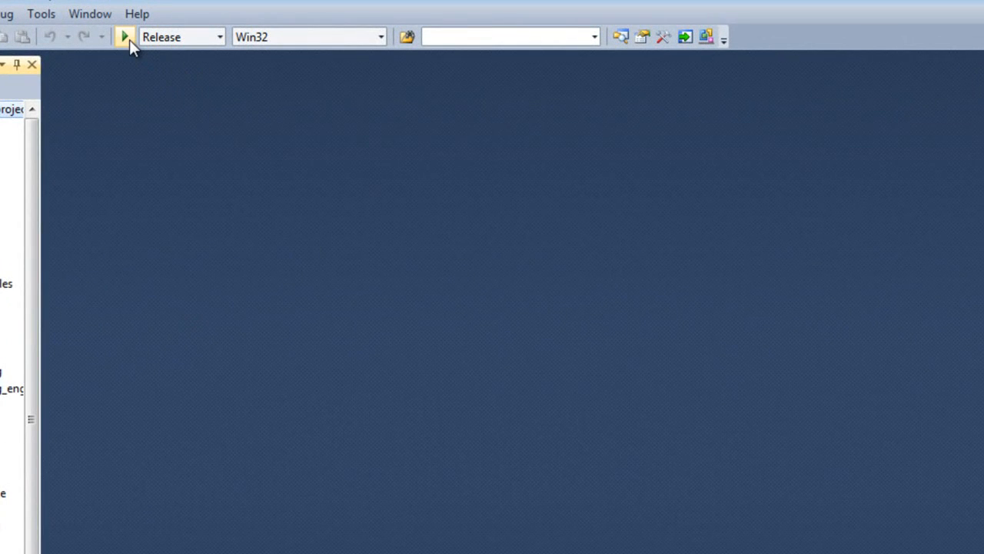
Step: Start debugging the solution in the Release configuration to build its projects, dismiss the error message, and check the build summary
left_click(130, 40)
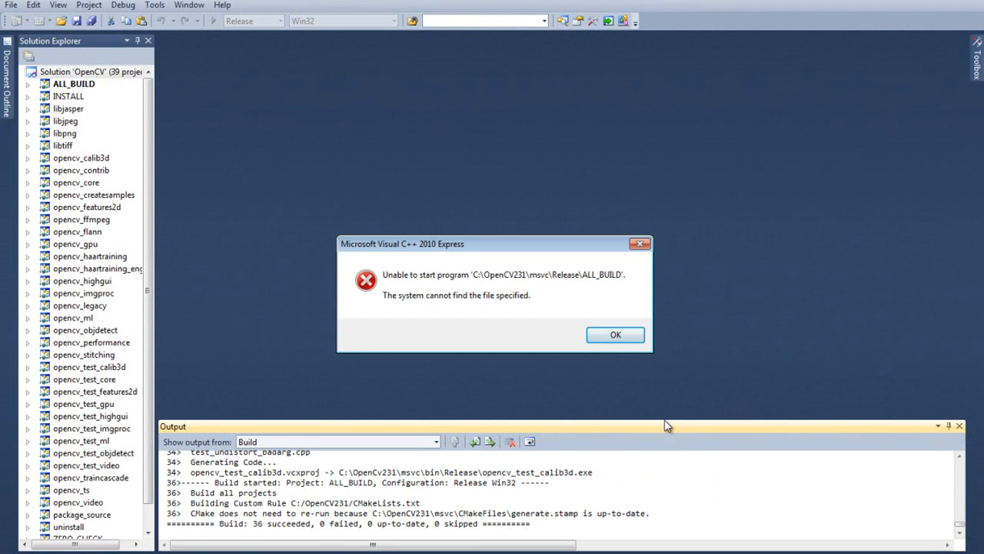
left_click(642, 339)
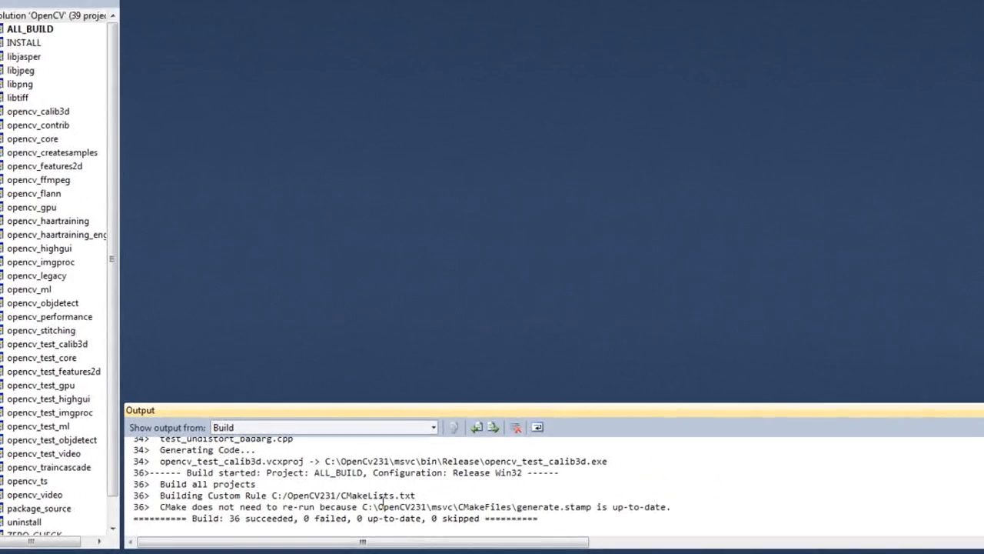
double_click(257, 523)
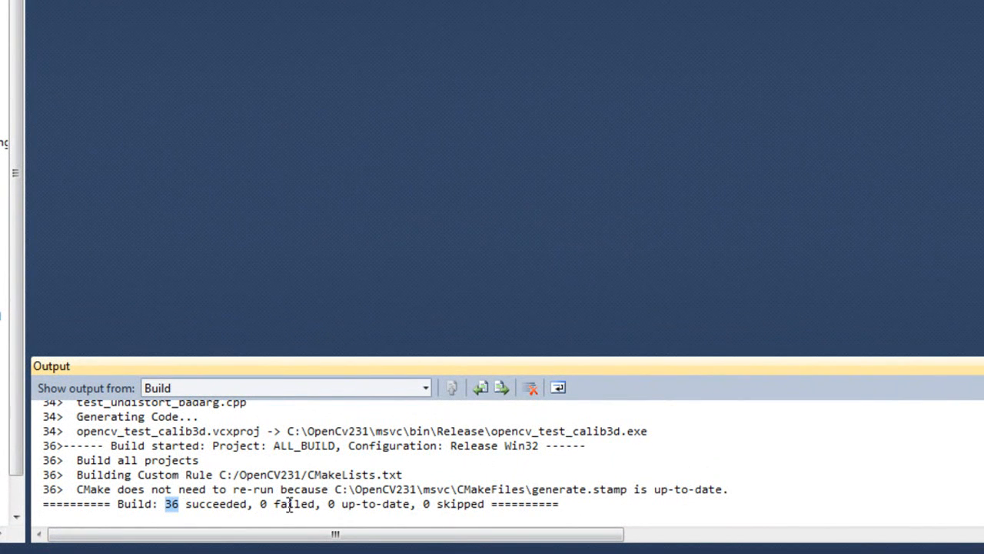
left_click(598, 515)
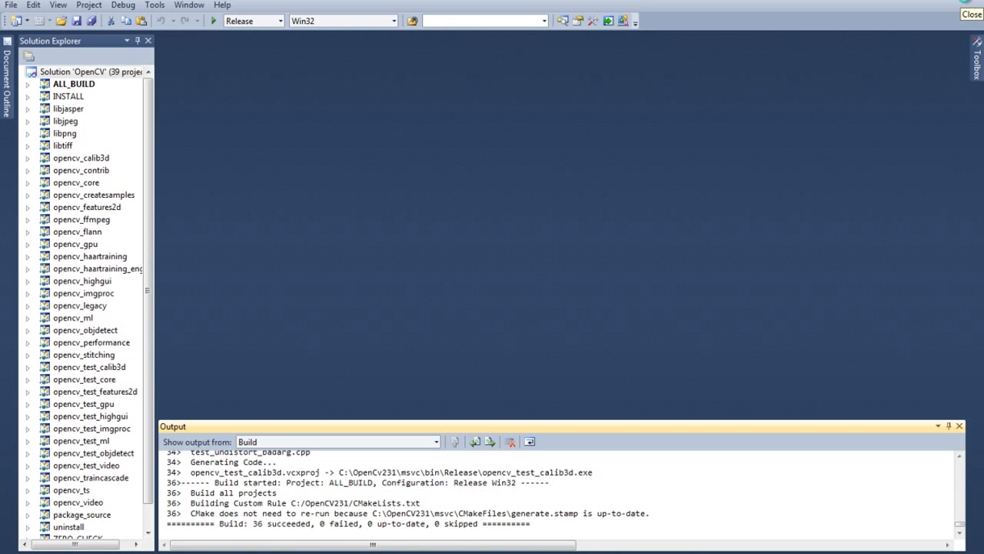
Step: Close Visual C++ Express and open the msvc folder inside OpenCV231 on drive C: in Windows Explorer
left_click(970, 5)
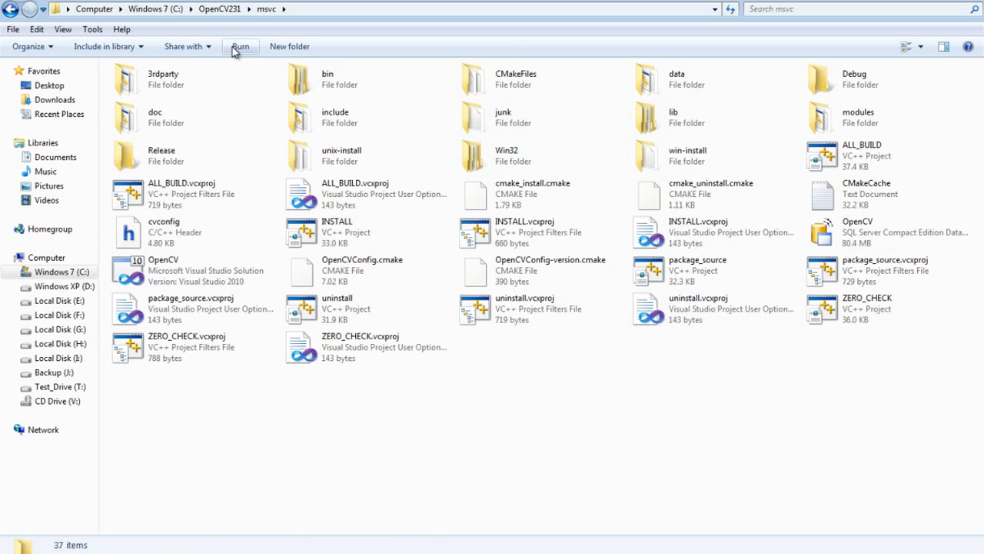
left_click(219, 9)
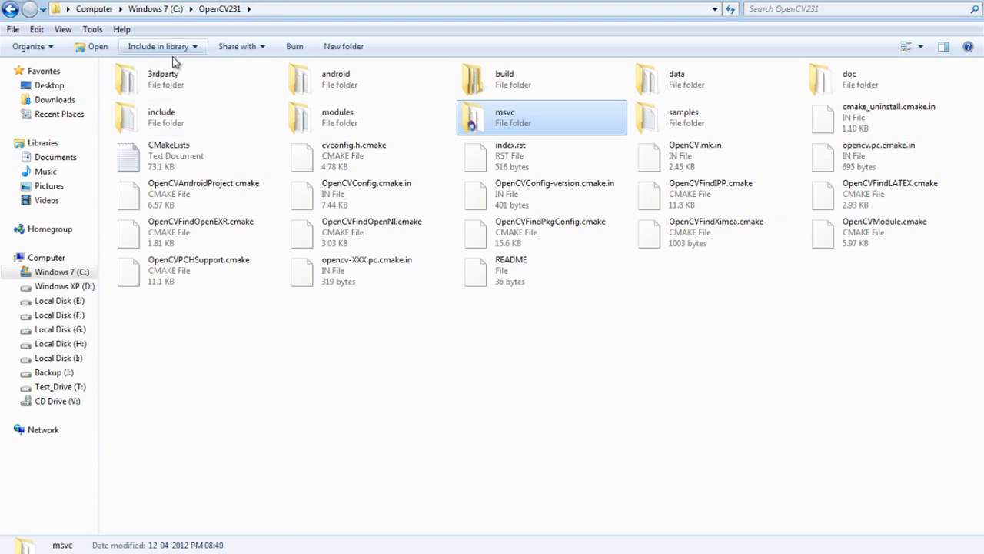
left_click(171, 10)
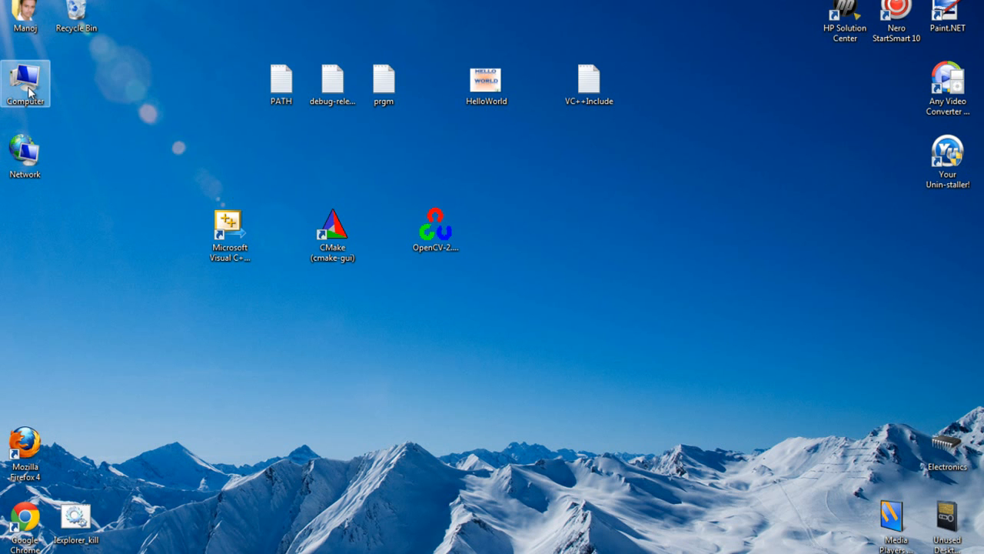
double_click(26, 80)
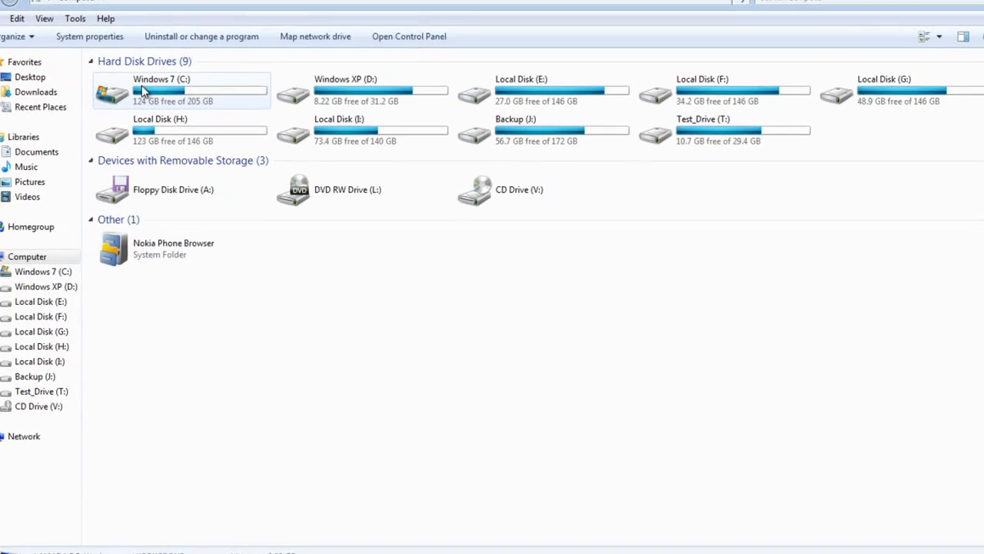
double_click(142, 89)
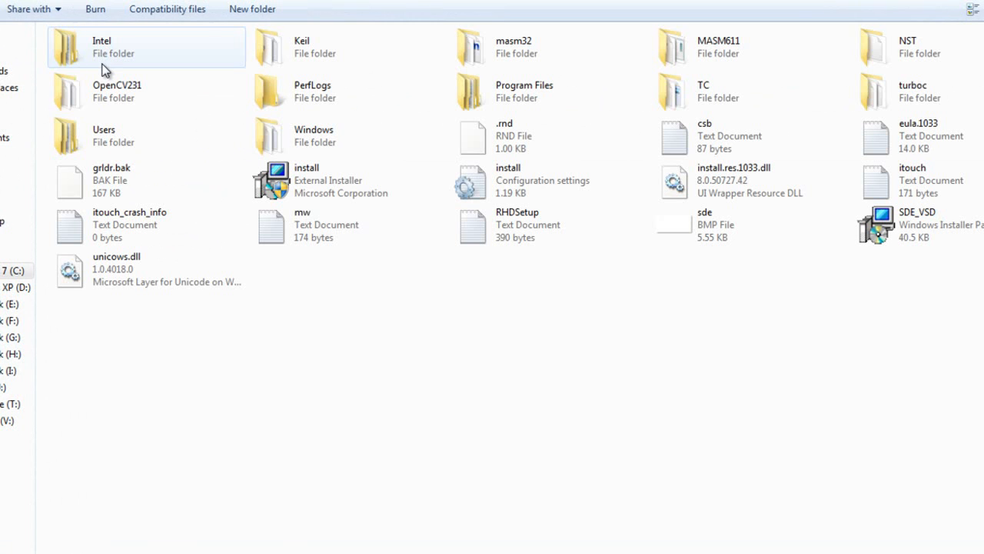
left_click(141, 88)
double_click(119, 99)
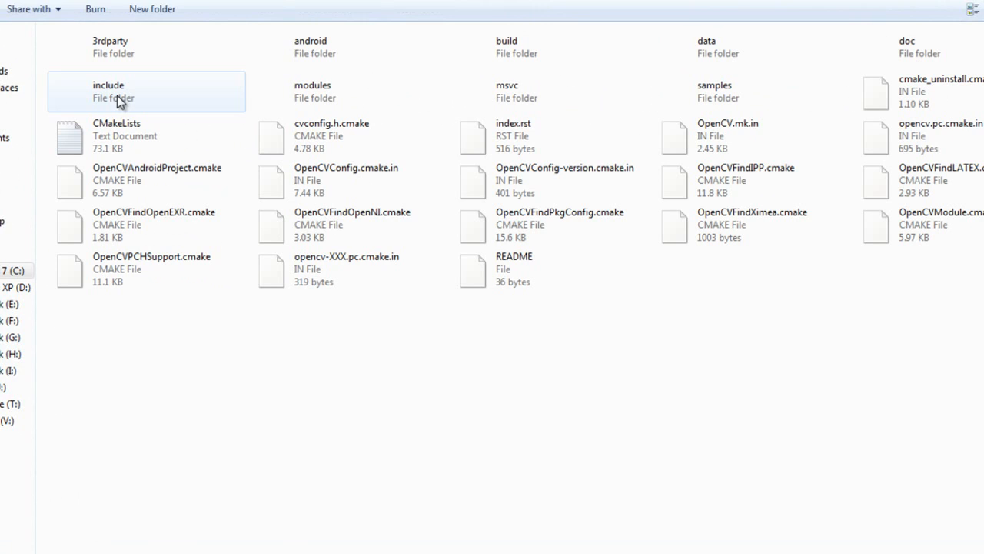
double_click(486, 93)
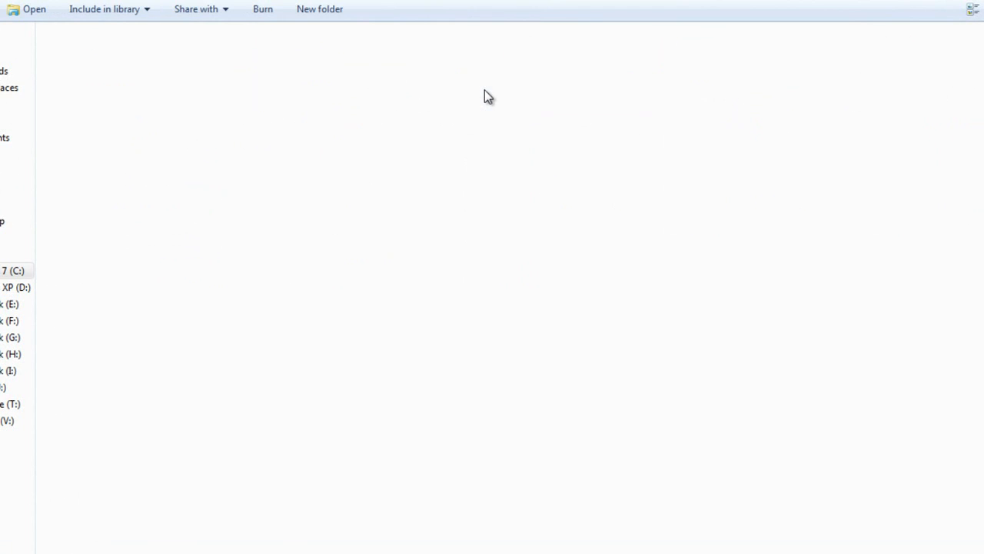
Step: Examine the Debug and Release folders inside the bin folder, showing them as tiles, and return to the msvc folder
left_click(292, 50)
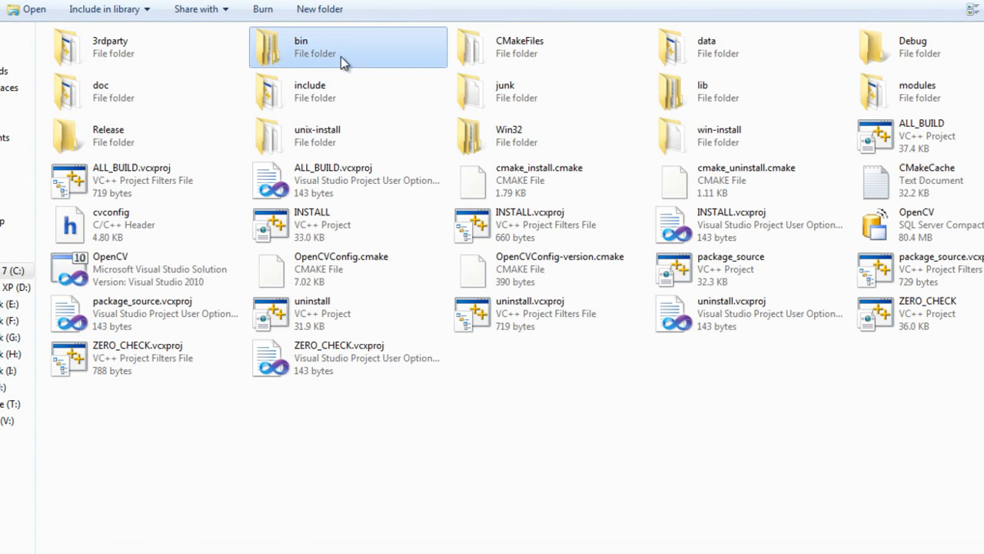
double_click(317, 47)
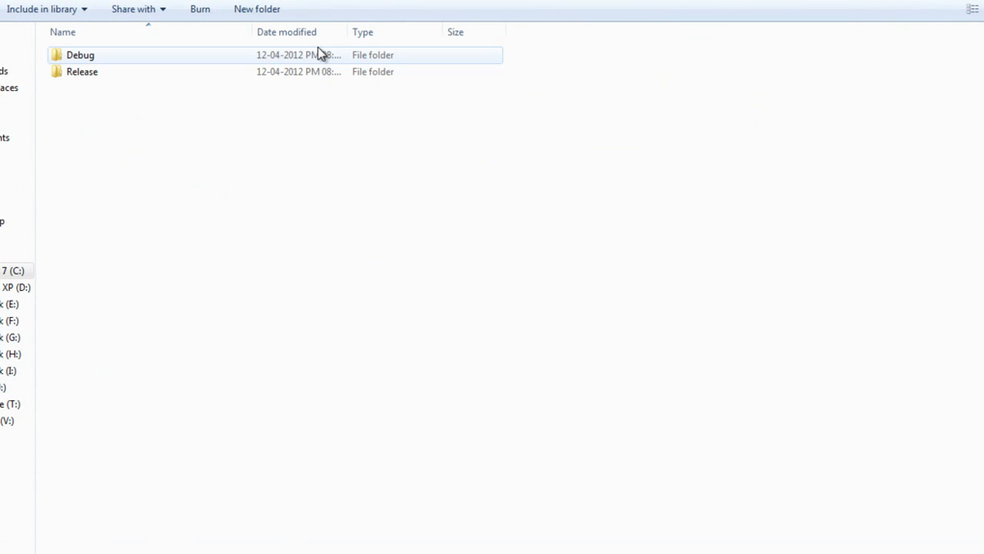
left_click(127, 59)
left_click(113, 75)
left_click(971, 9)
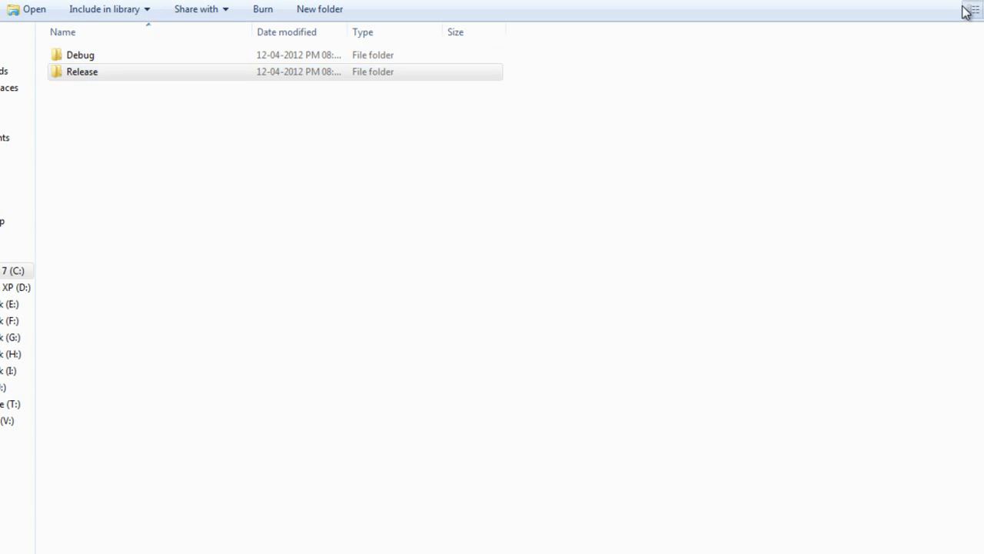
left_click(85, 61)
left_click(282, 64)
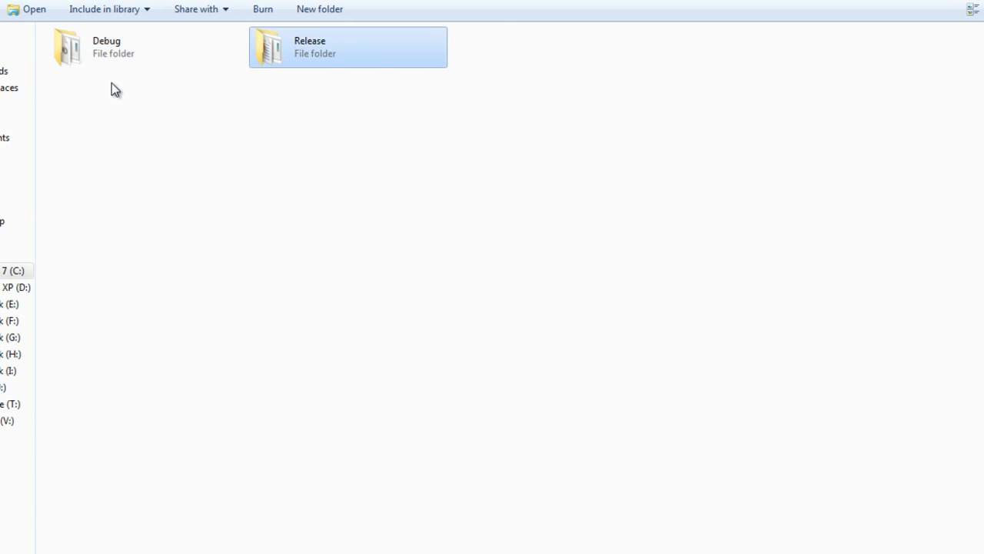
left_click(115, 87)
key("BackSpace")
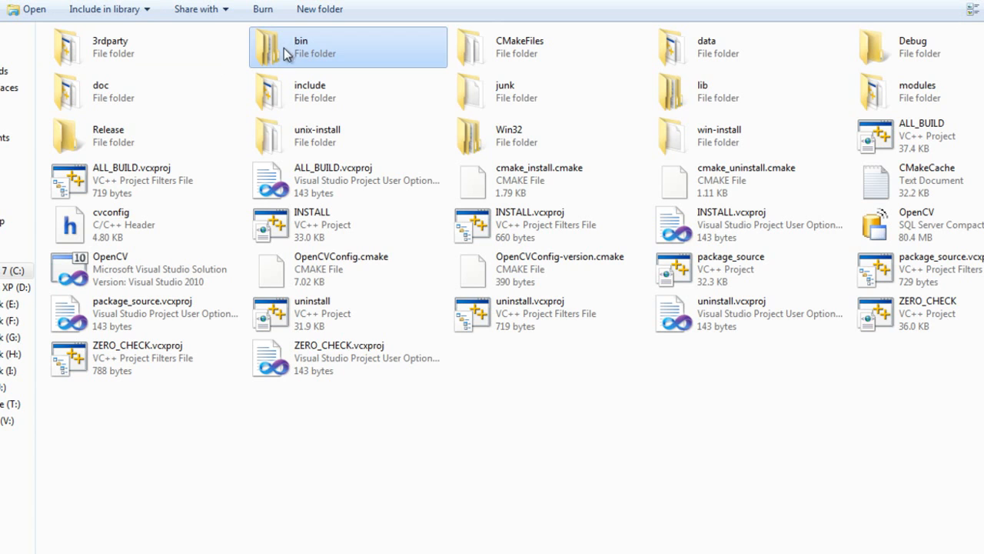
Step: Examine the Debug and Release folders inside the lib folder and return to the msvc folder
left_click(709, 97)
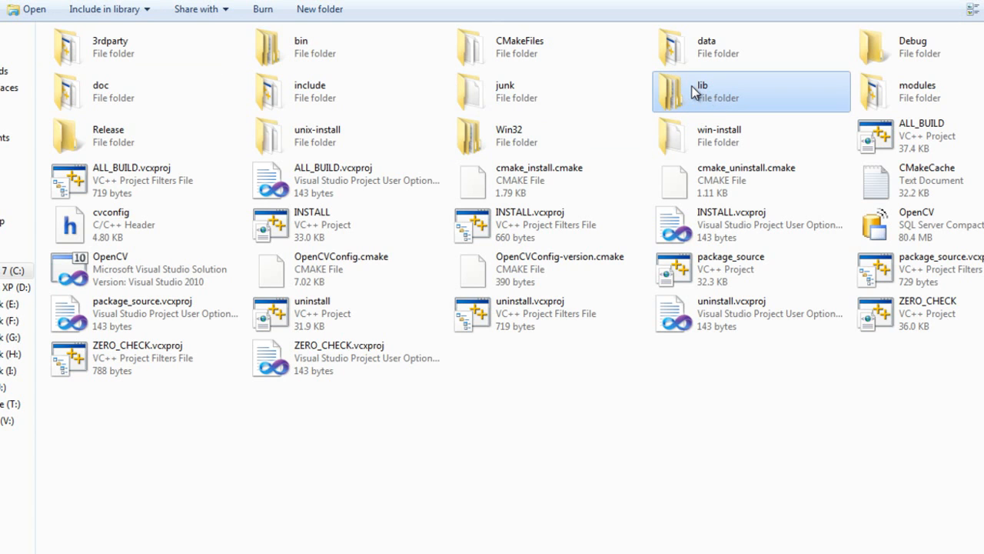
double_click(694, 92)
left_click(120, 48)
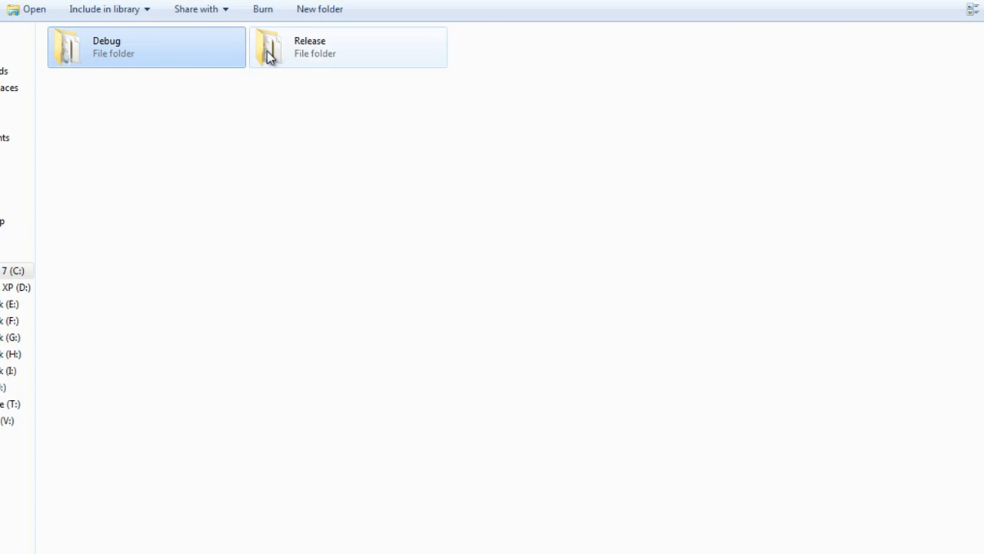
left_click(314, 51)
left_click(143, 101)
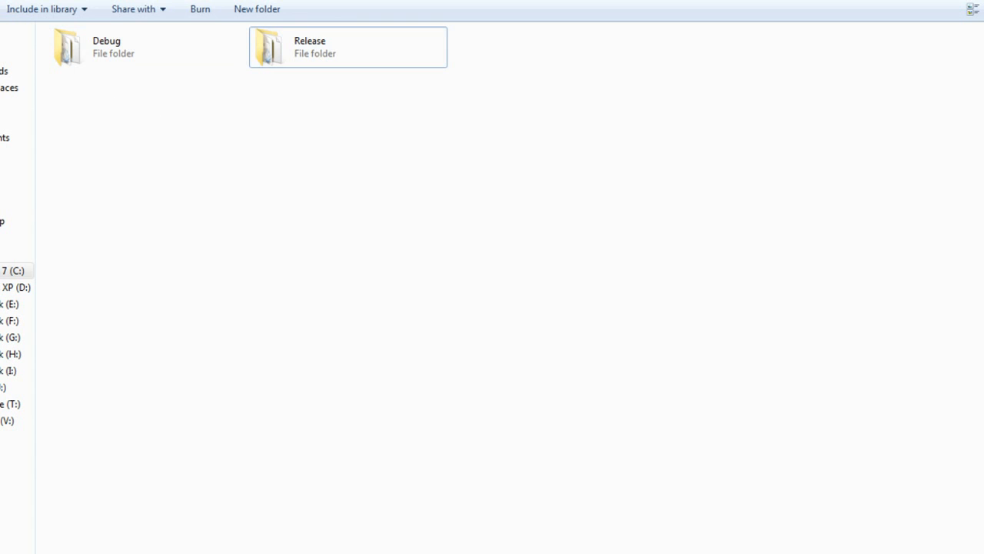
key("BackSpace")
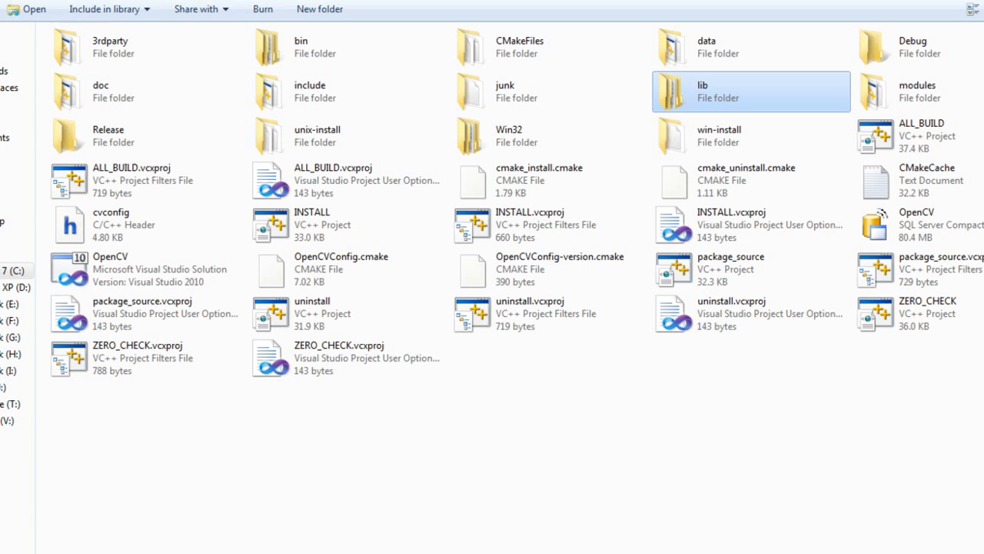
Step: Copy the bin and lib folders from msvc into the parent OpenCV231 folder and refresh the folder view
left_click(296, 54)
left_click(689, 99, "ctrl")
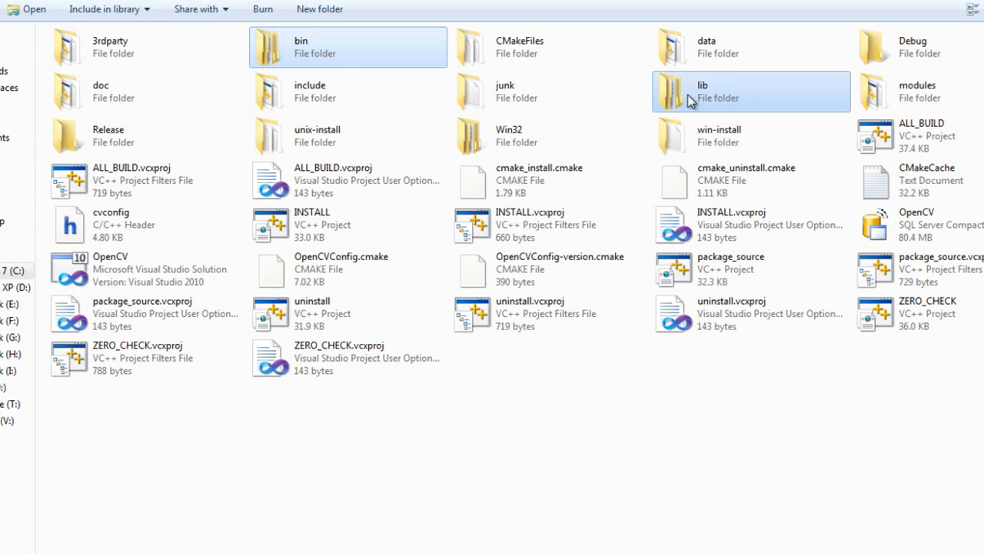
right_click(689, 96)
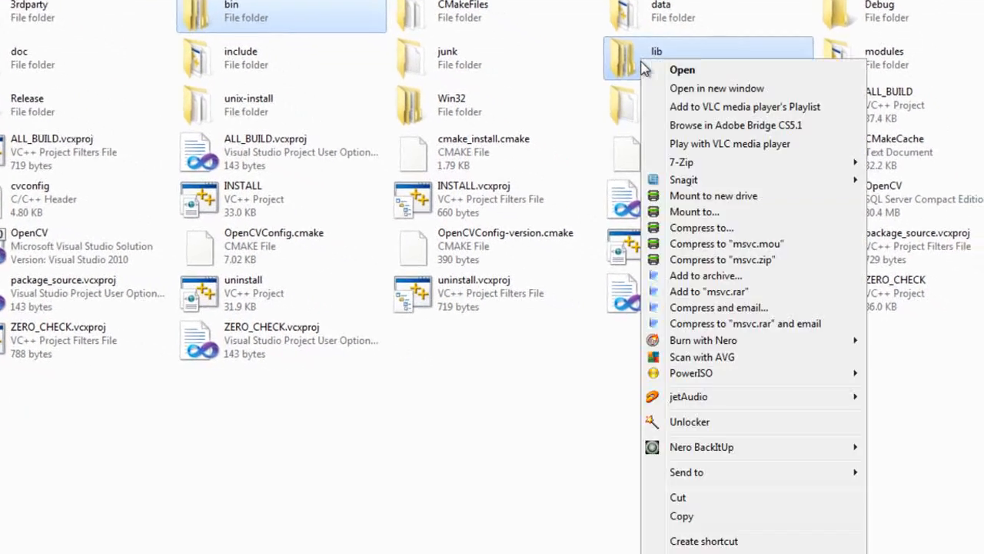
left_click(681, 516)
key("BackSpace")
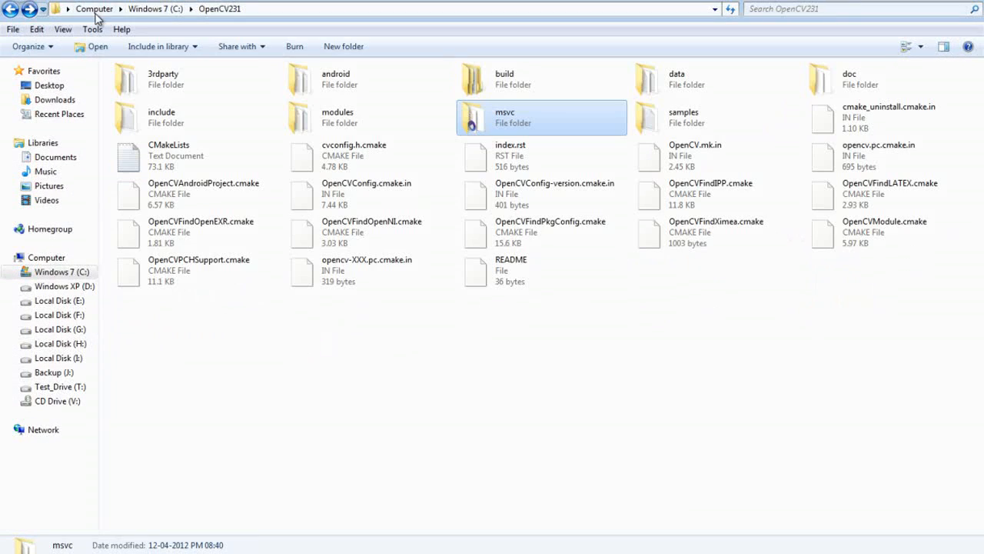
right_click(613, 295)
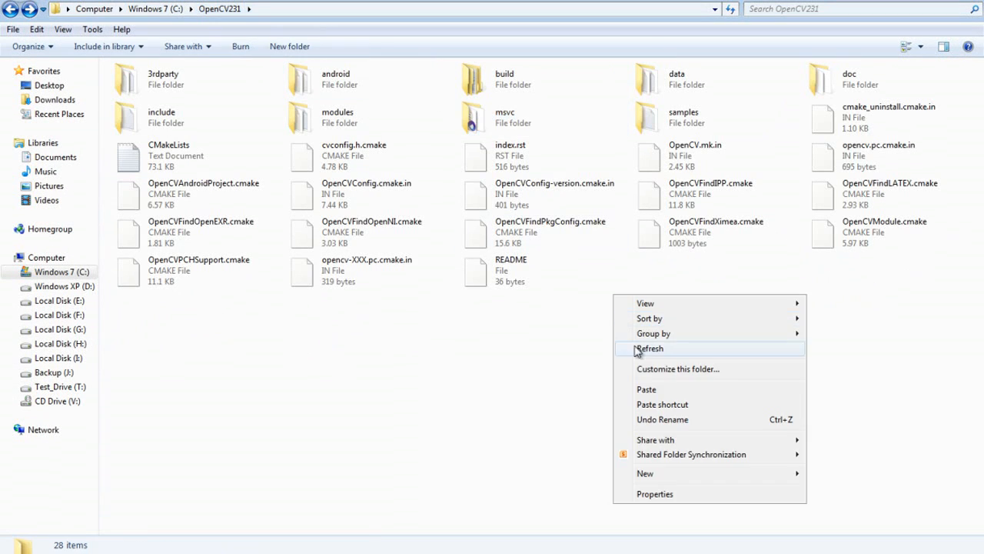
left_click(646, 391)
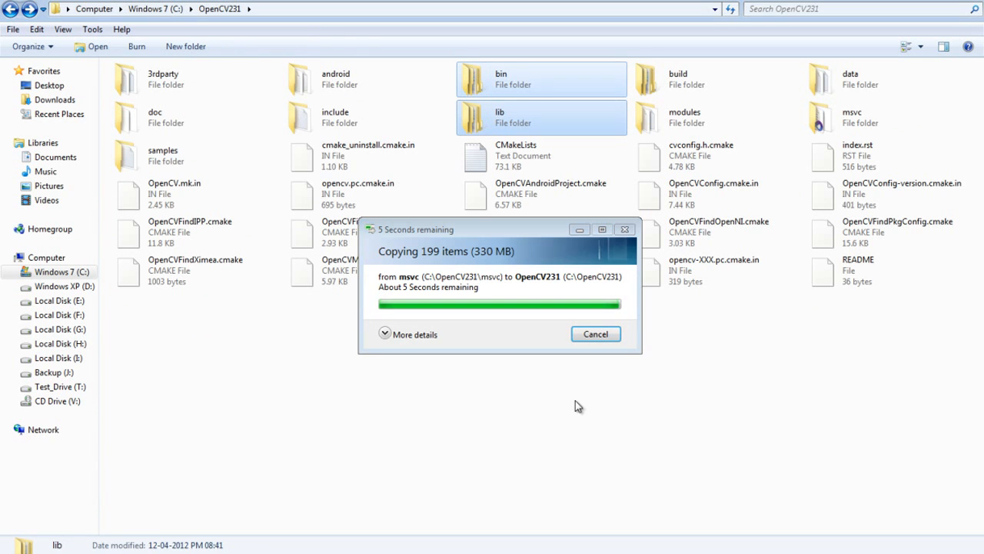
left_click(469, 338)
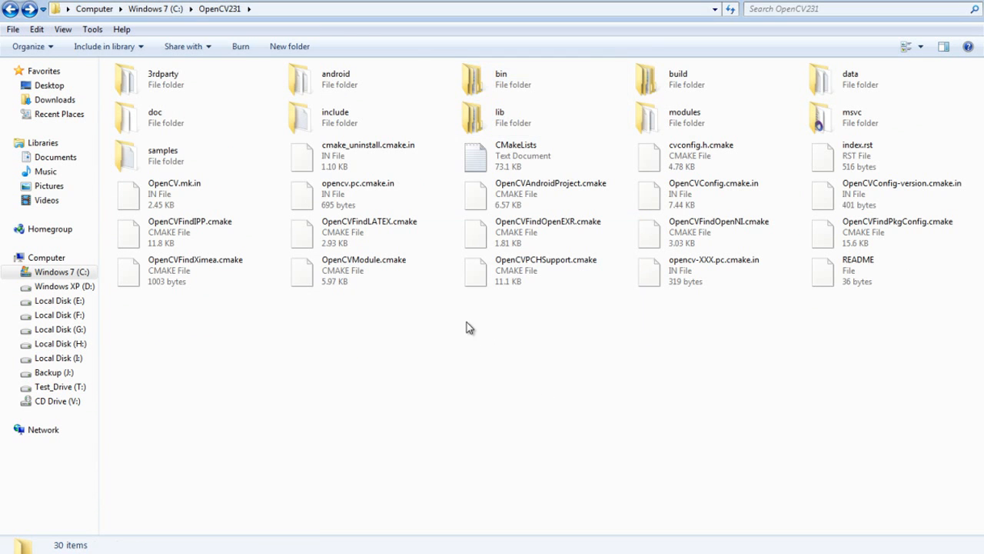
right_click(466, 322)
left_click(484, 373)
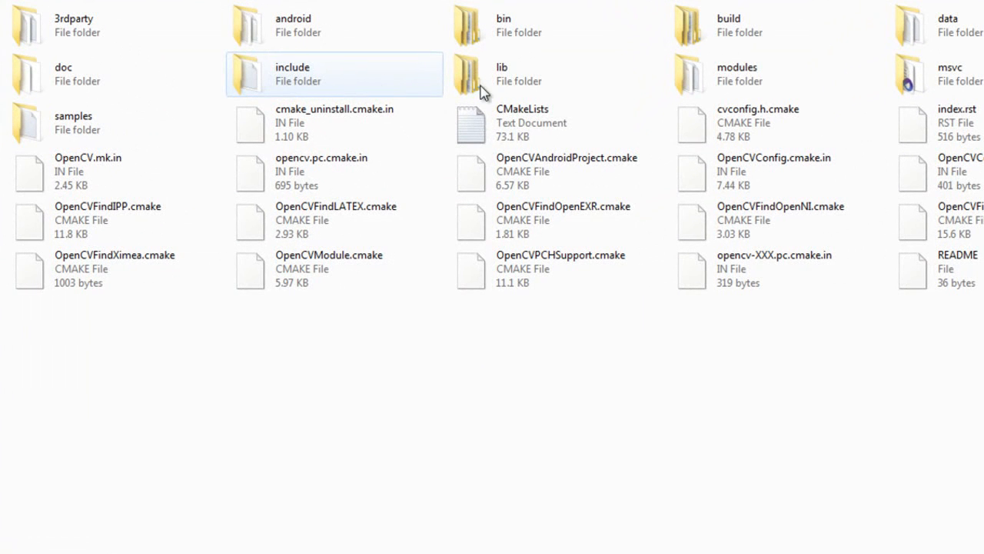
Step: Copy the opencv and opencv2 folders from the include folder inside OpenCV231's build folder
double_click(711, 40)
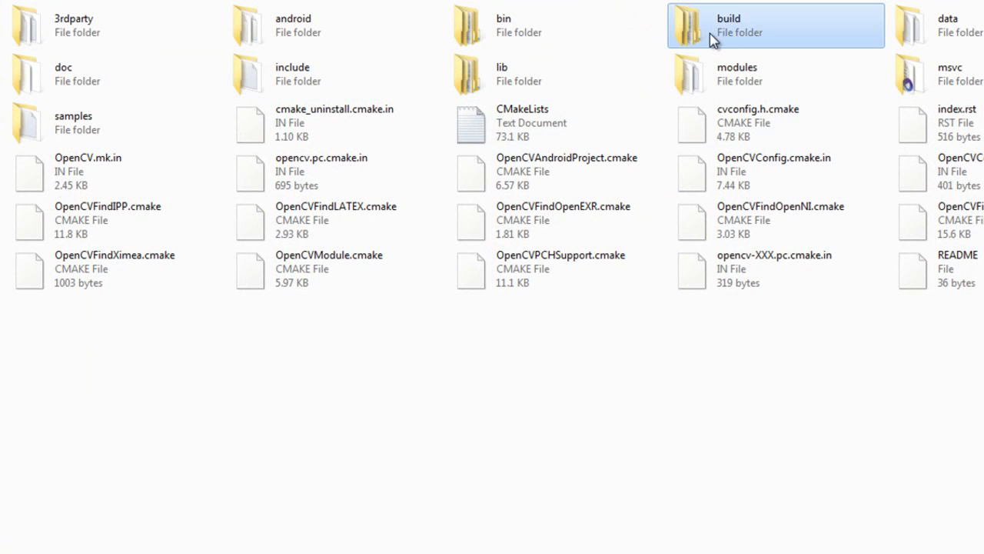
left_click(473, 40)
double_click(473, 40)
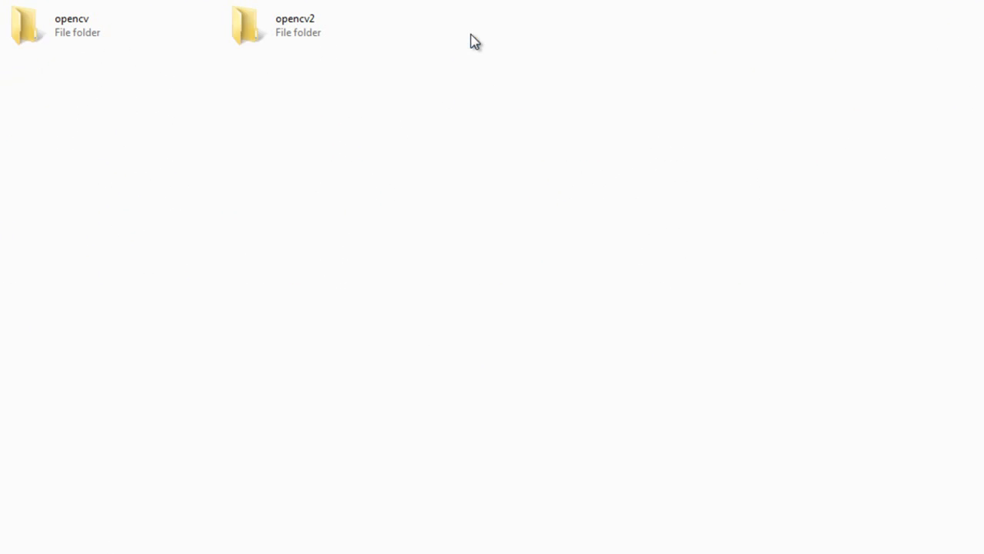
left_click_drag(446, 79, 84, 26)
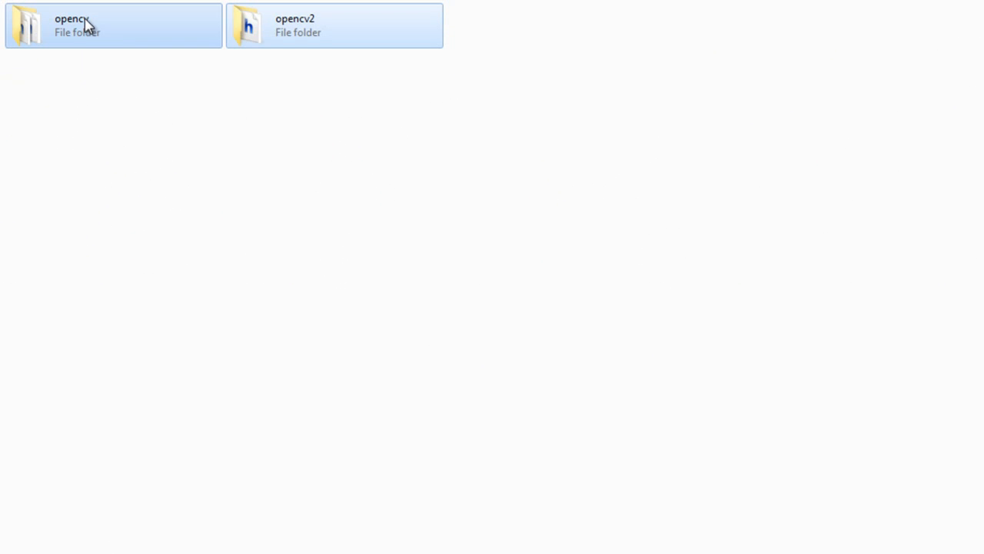
right_click(85, 19)
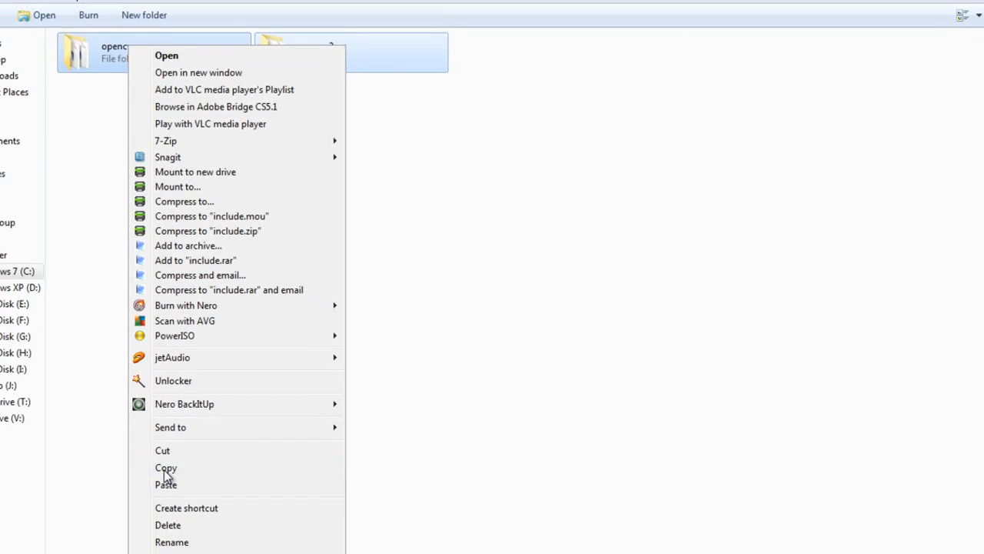
left_click(165, 468)
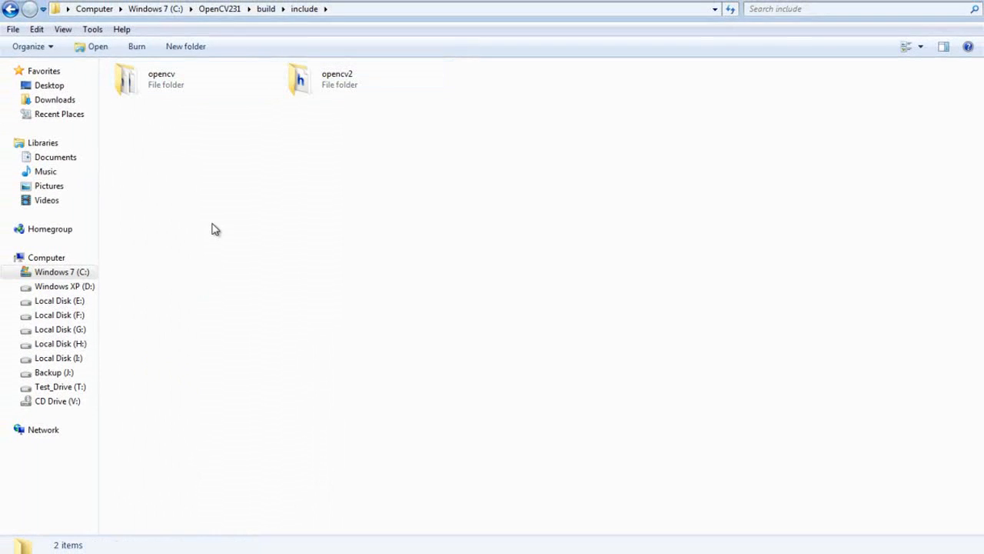
Step: Paste the copied folders into OpenCV231's own include folder, merging the folders and replacing all files with the same names
left_click(10, 10)
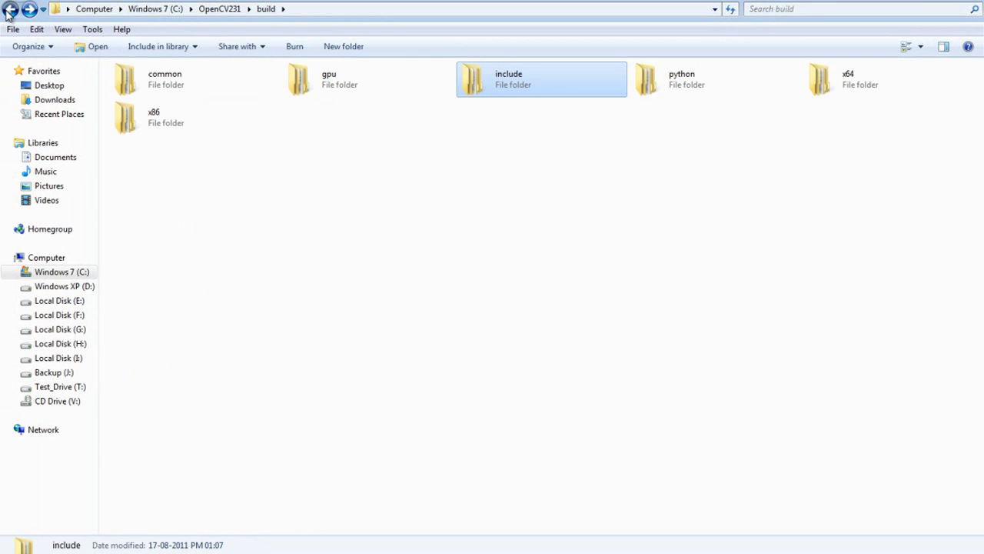
left_click(10, 9)
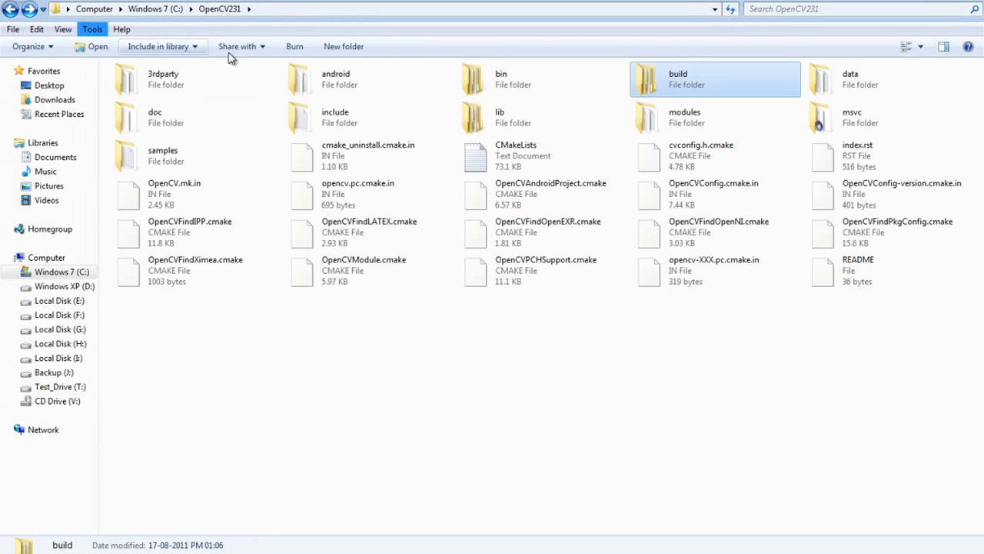
double_click(331, 127)
right_click(331, 139)
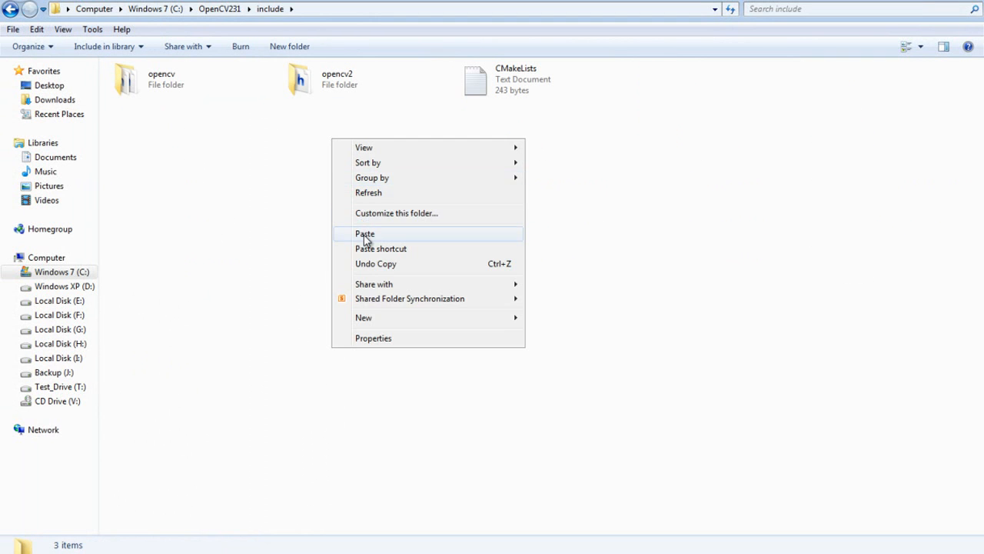
left_click(364, 233)
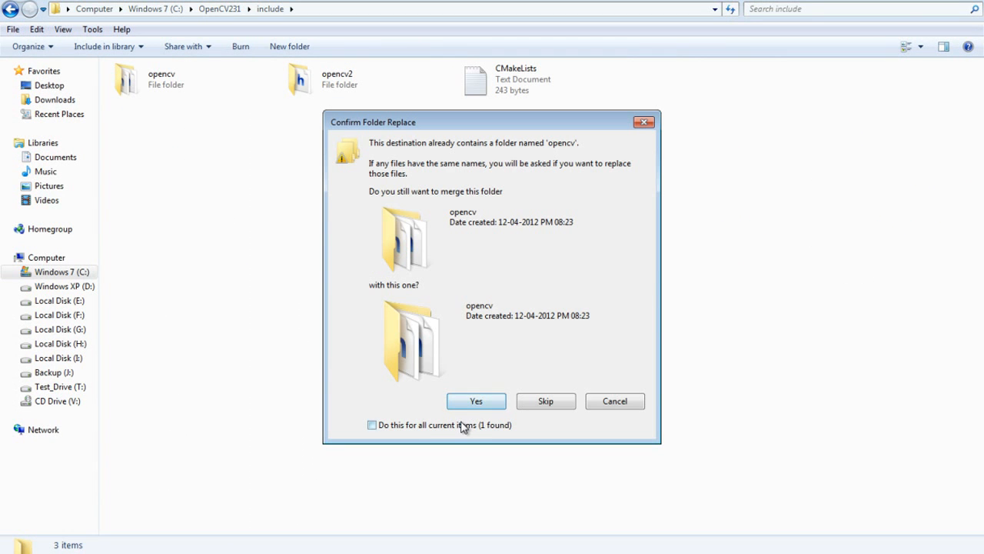
left_click(465, 425)
left_click(469, 403)
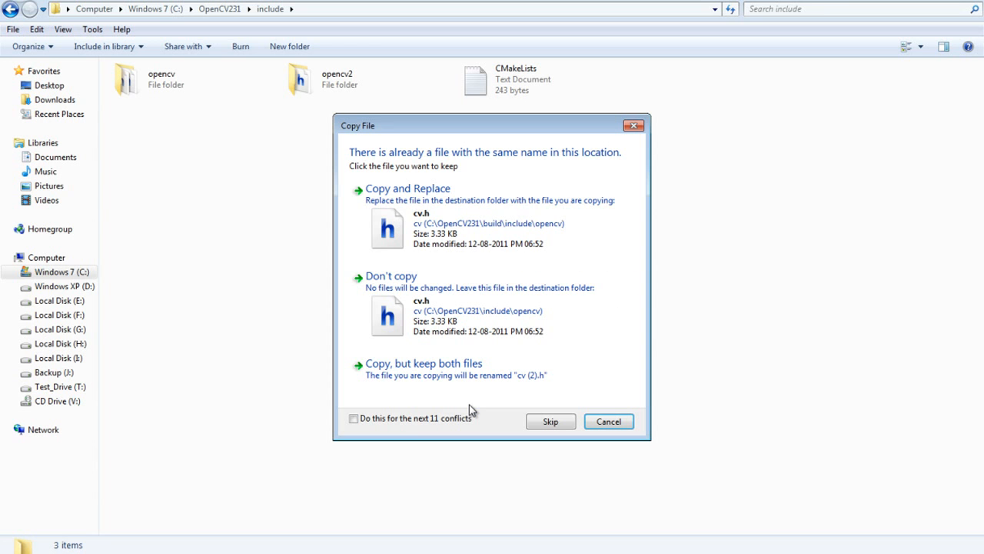
left_click(406, 422)
left_click(440, 198)
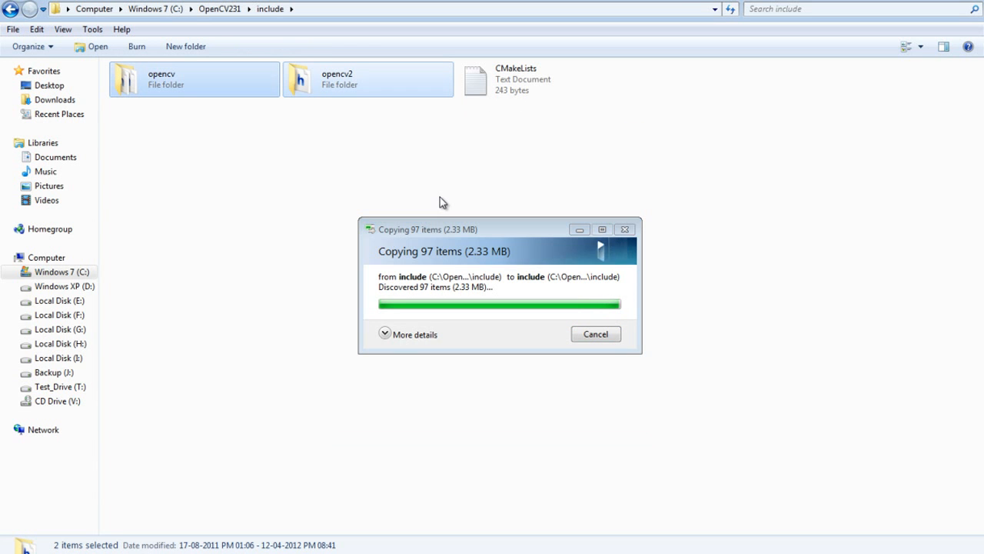
left_click(300, 105)
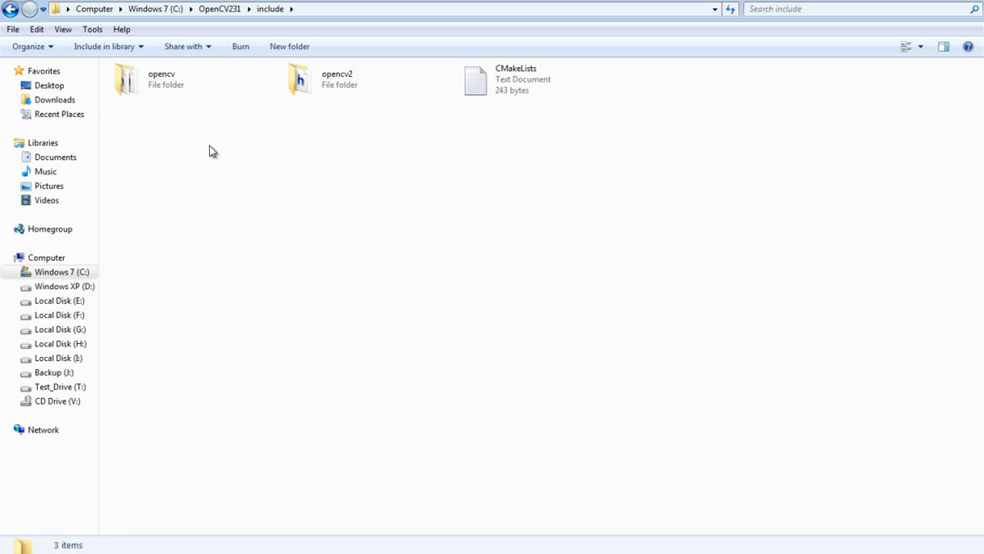
Step: Return to the OpenCV231 folder, refresh its view and close Windows Explorer
left_click(10, 9)
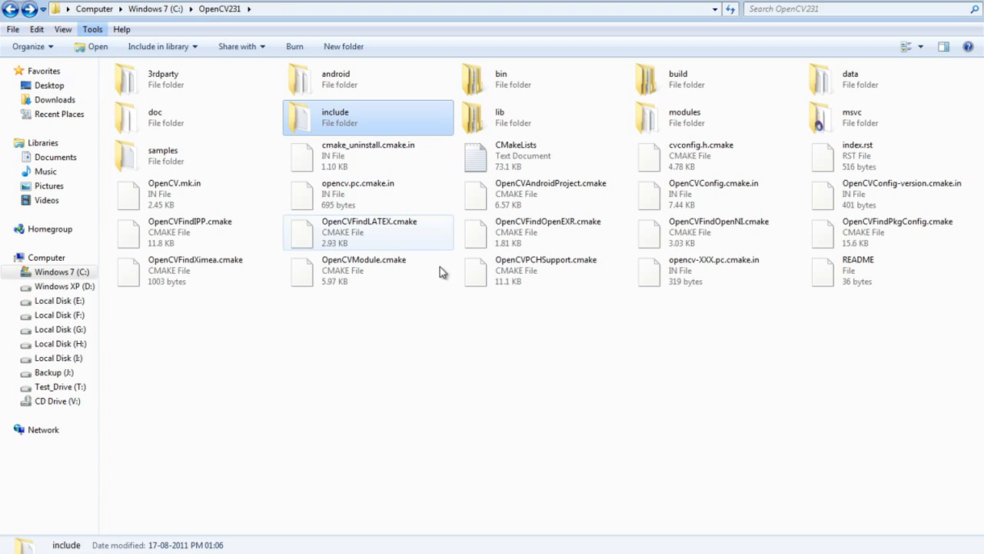
right_click(453, 344)
left_click(466, 391)
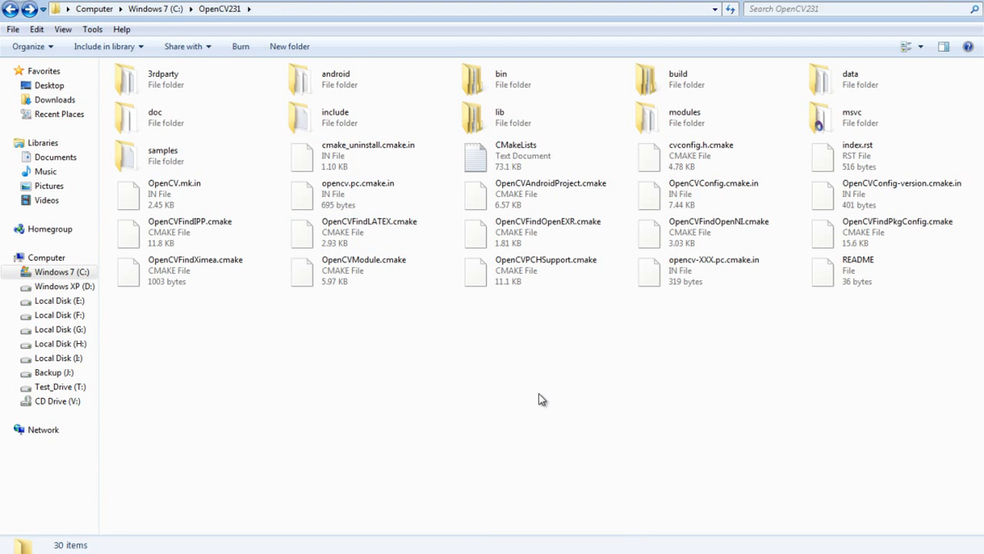
left_click(972, 0)
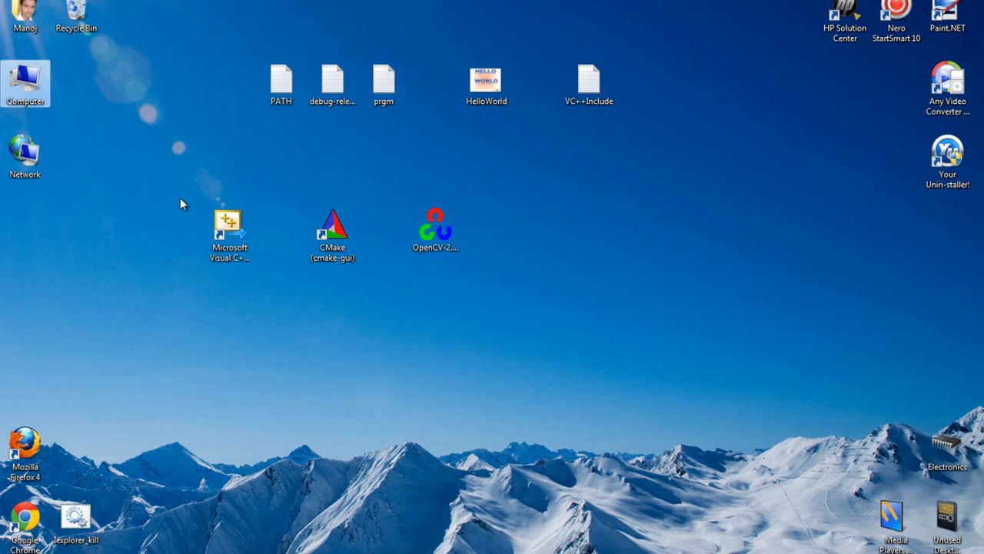
Step: Open the Environment Variables dialog from the computer's advanced system settings
right_click(38, 100)
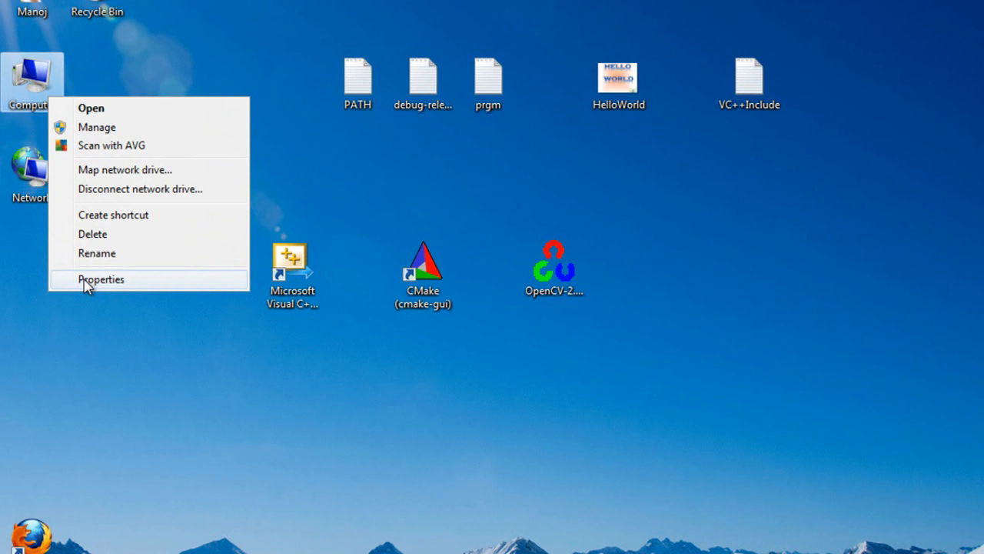
left_click(86, 283)
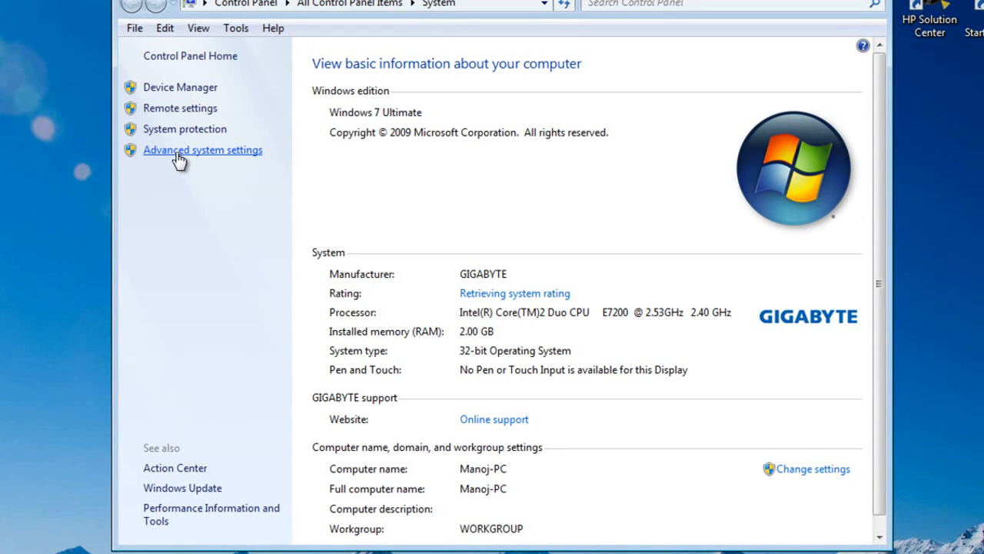
left_click(177, 154)
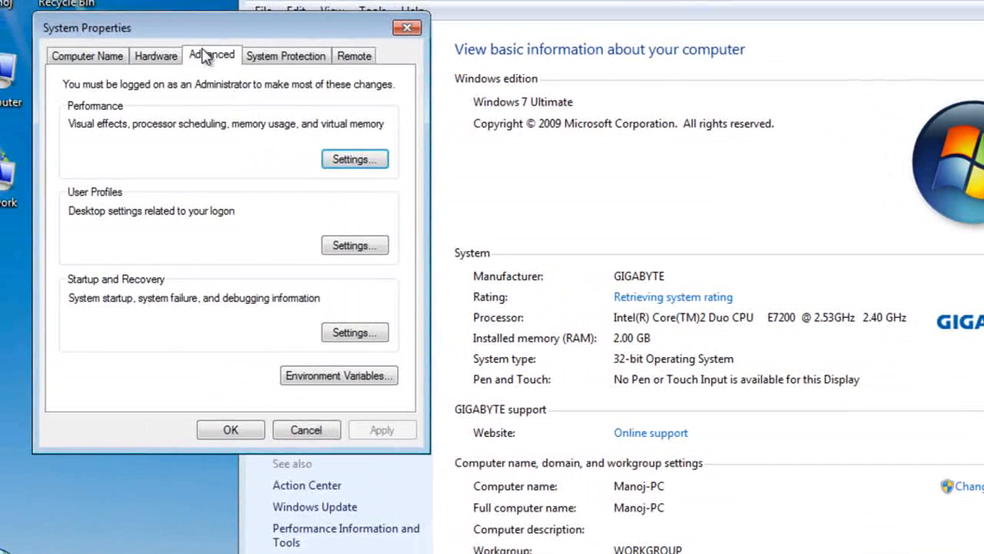
left_click(310, 377)
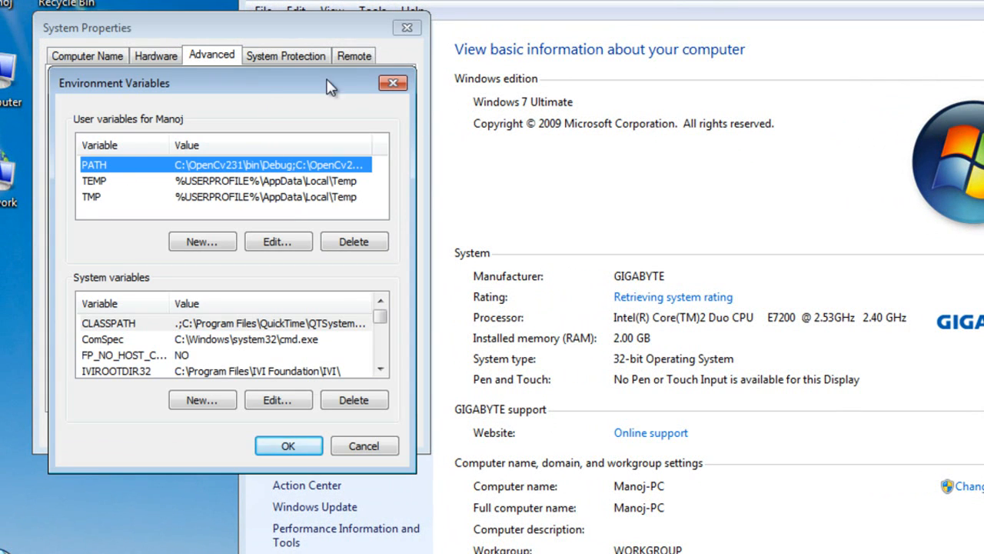
Step: Delete the existing PATH user variable and start a new user variable named PATH
left_click_drag(323, 86, 781, 107)
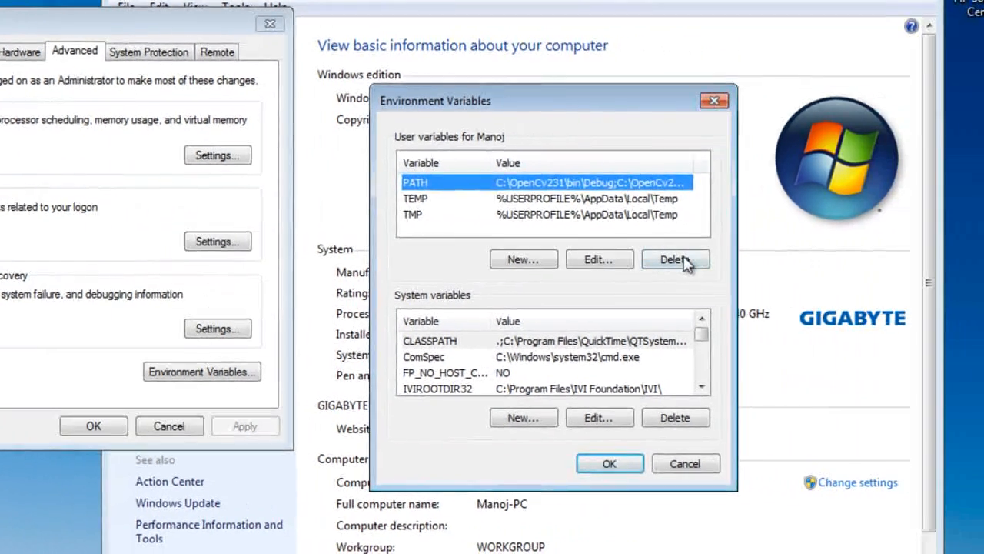
left_click(812, 263)
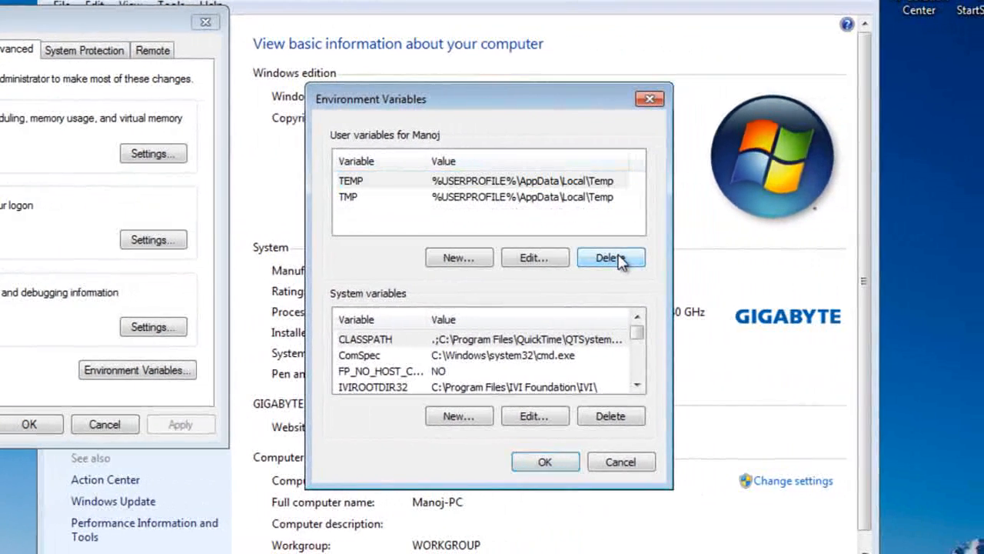
left_click(438, 260)
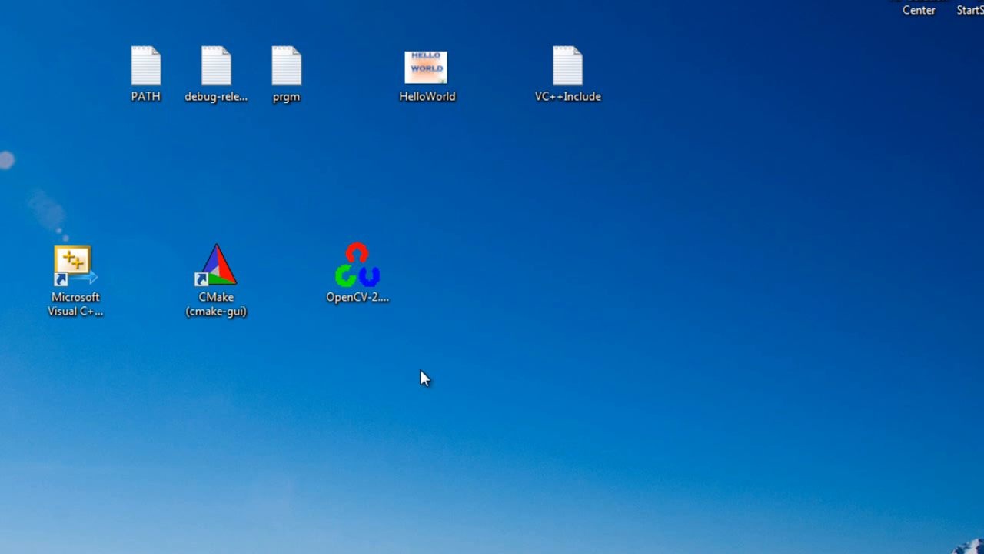
Step: Open the PATH text file on the desktop in Notepad and examine its Debug and Release bin folder paths
left_click(146, 77)
double_click(154, 84)
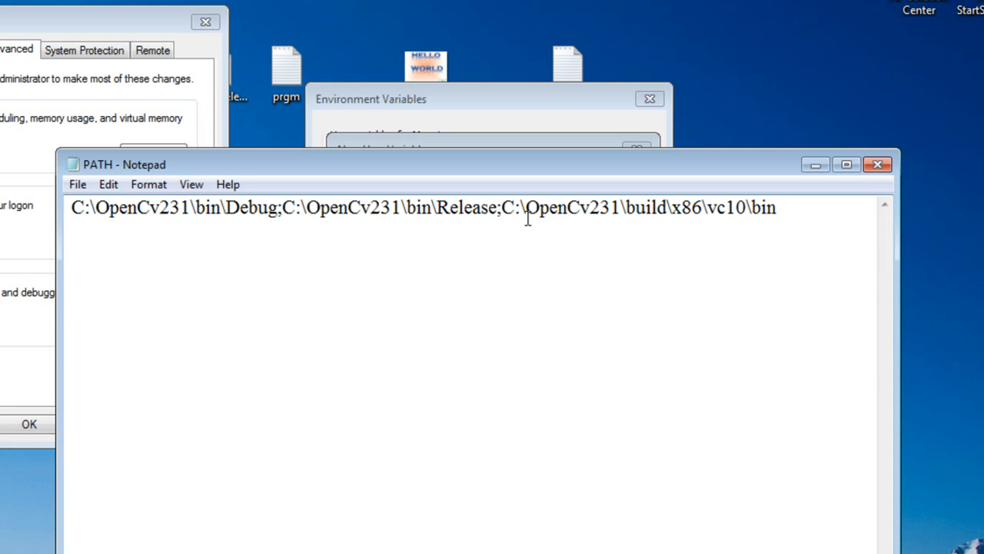
left_click_drag(787, 206, 100, 223)
left_click(100, 223)
left_click_drag(279, 210, 53, 209)
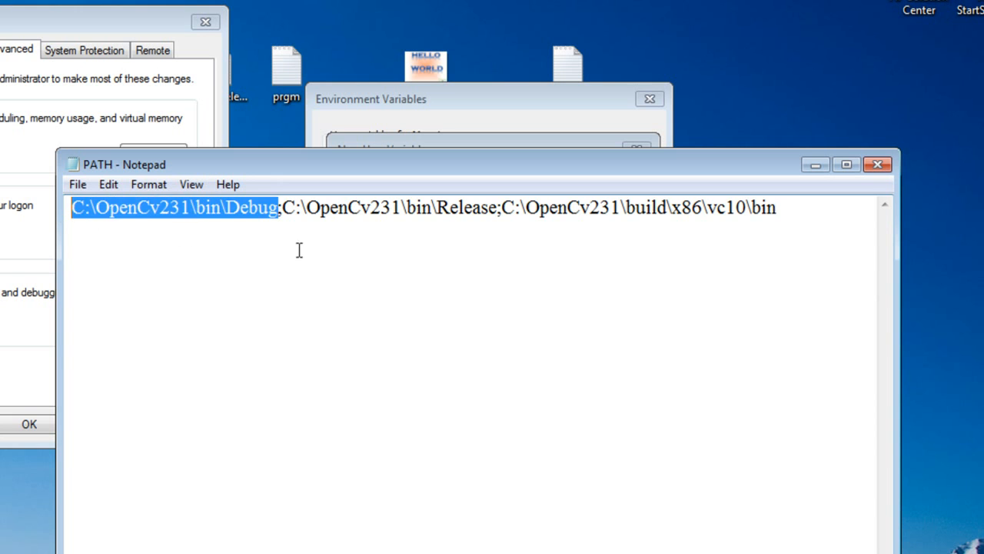
left_click(409, 252)
left_click_drag(499, 206, 282, 208)
left_click(502, 244)
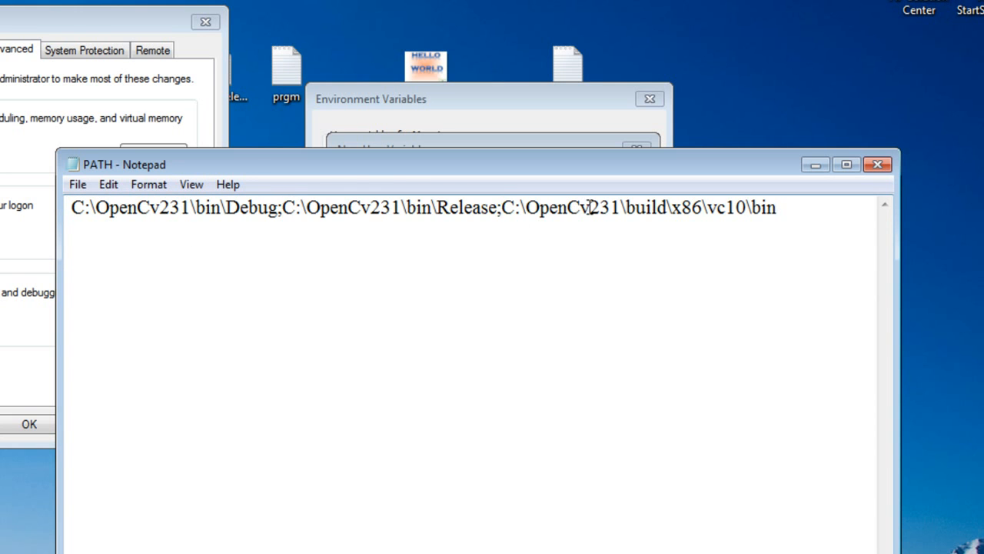
Step: Create the PATH variable with the value copied from the text file: C:\OpenCv231\bin\Debug;C:\OpenCv231\bin\Release;C:\OpenCv231\build\x86\vc10\bin
left_click_drag(789, 209, 68, 215)
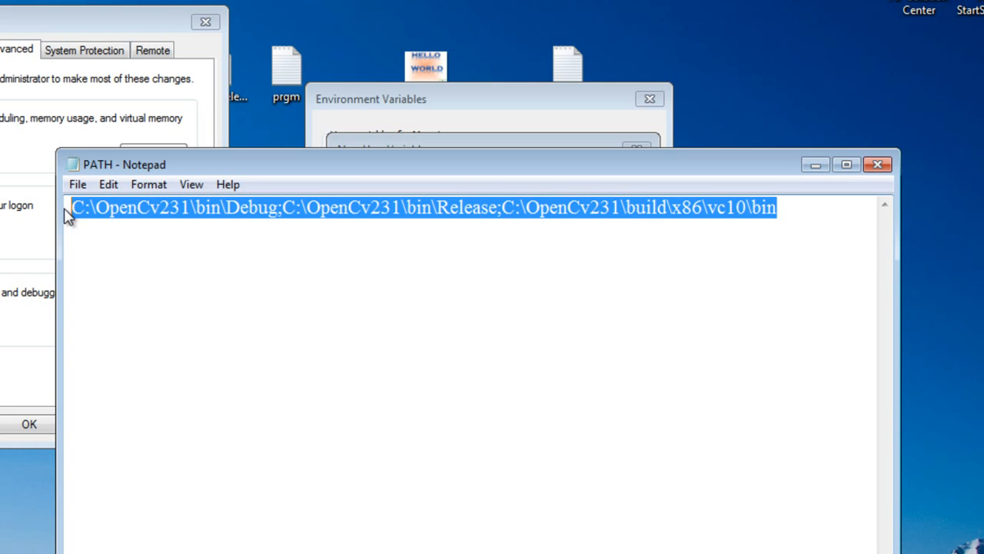
right_click(150, 209)
left_click(193, 267)
left_click(877, 164)
left_click(450, 215)
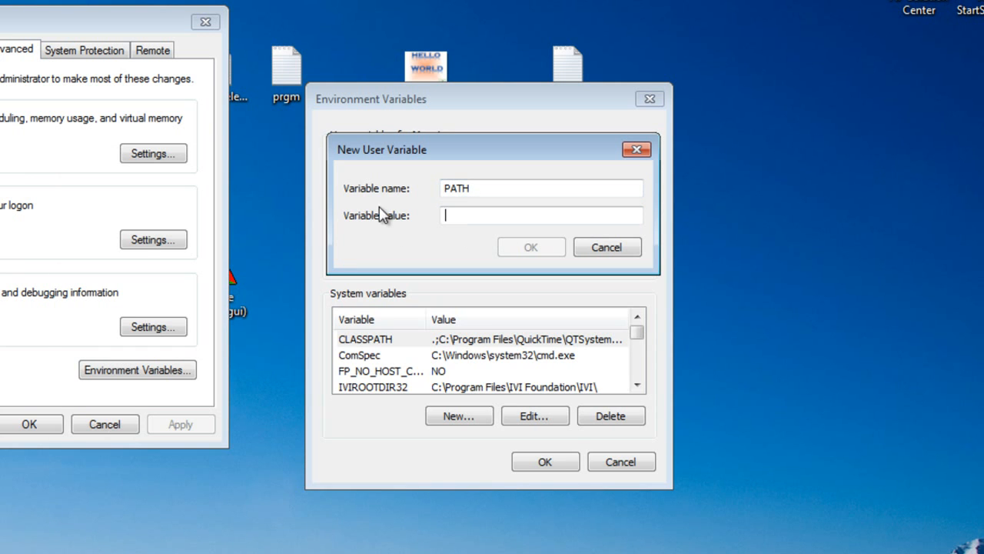
right_click(465, 217)
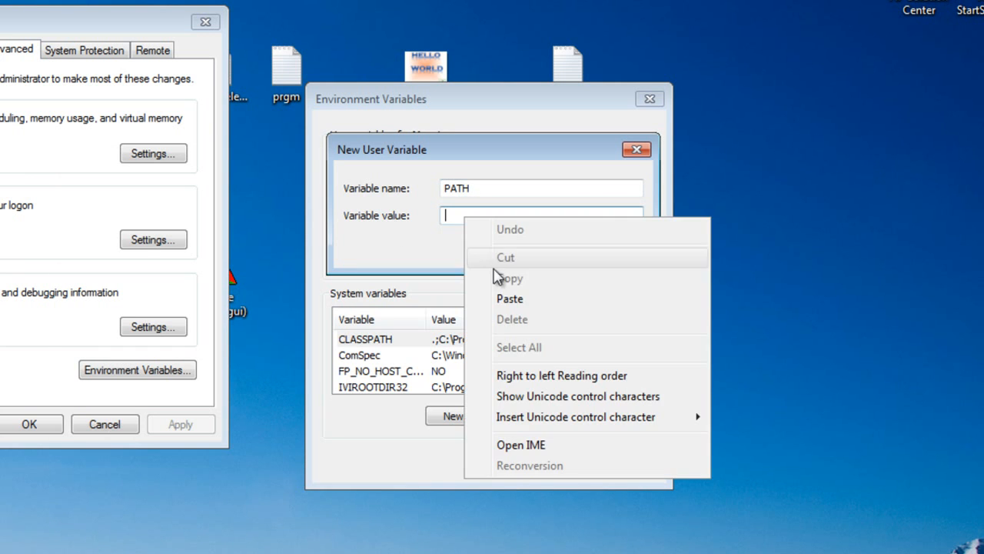
left_click(504, 299)
left_click(552, 248)
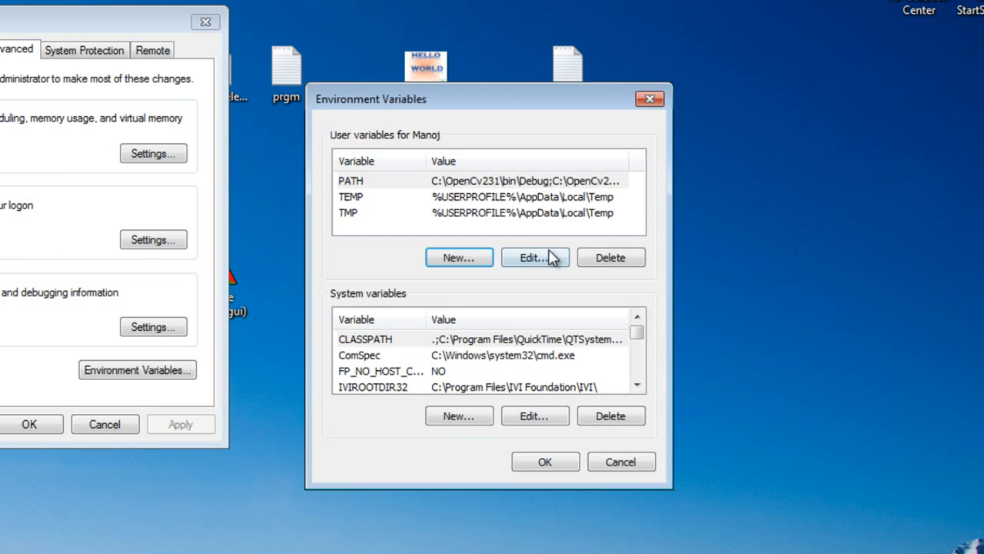
Step: Accept the environment variable changes and system properties, refresh the desktop and close the System window
left_click(408, 183)
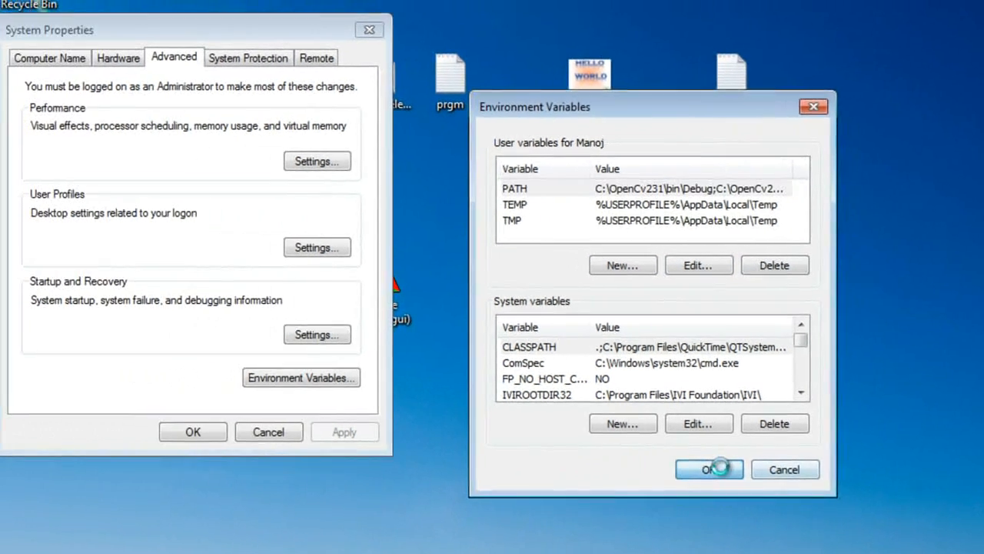
left_click(544, 462)
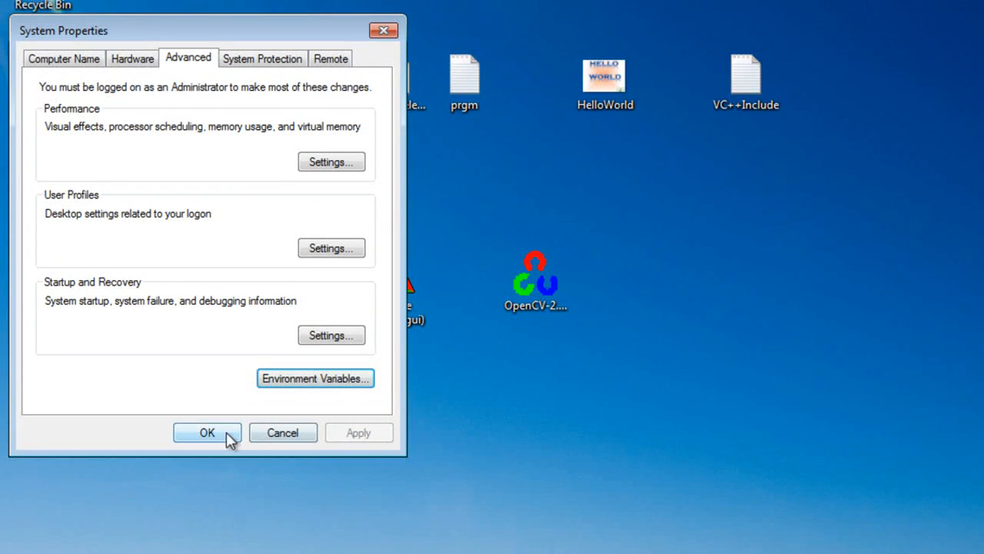
left_click(207, 432)
right_click(166, 265)
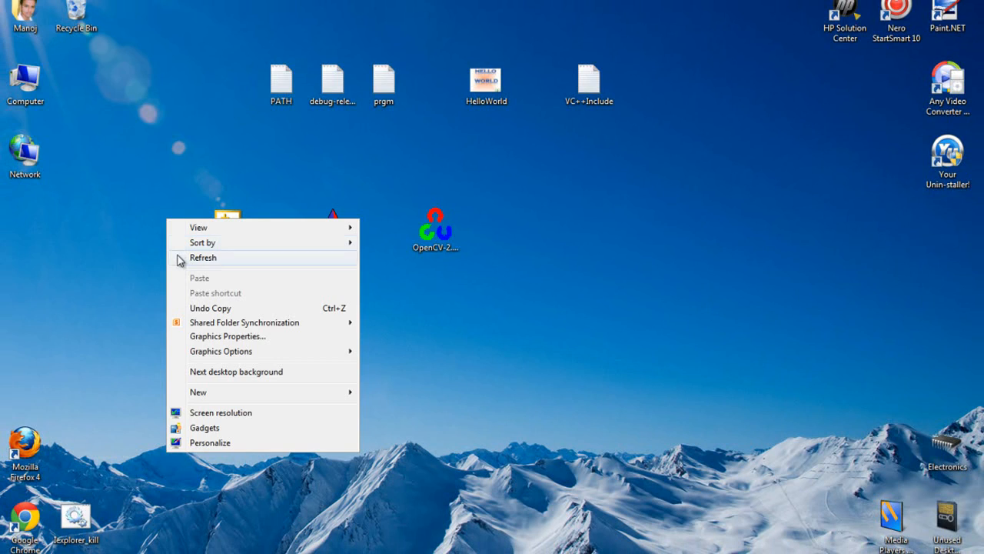
left_click(202, 258)
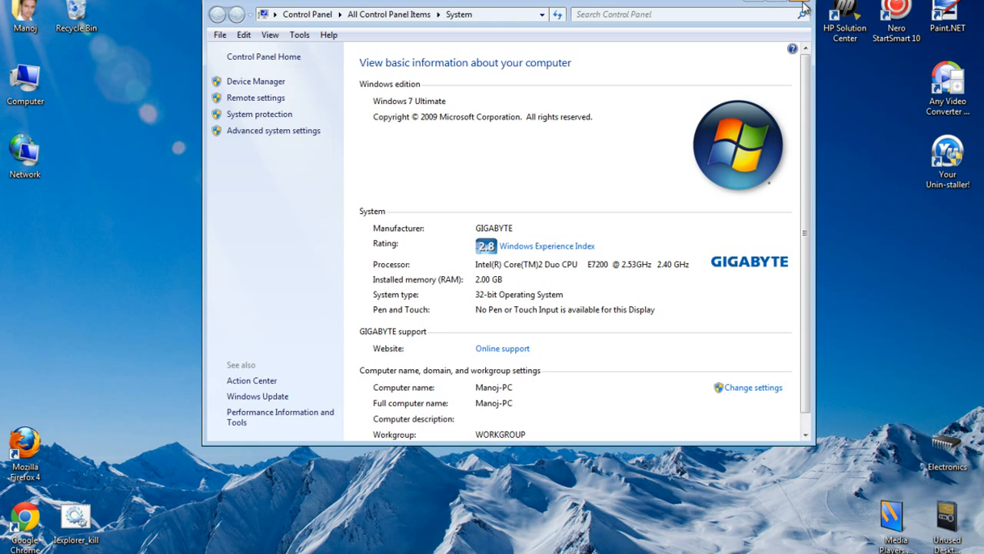
left_click(802, 3)
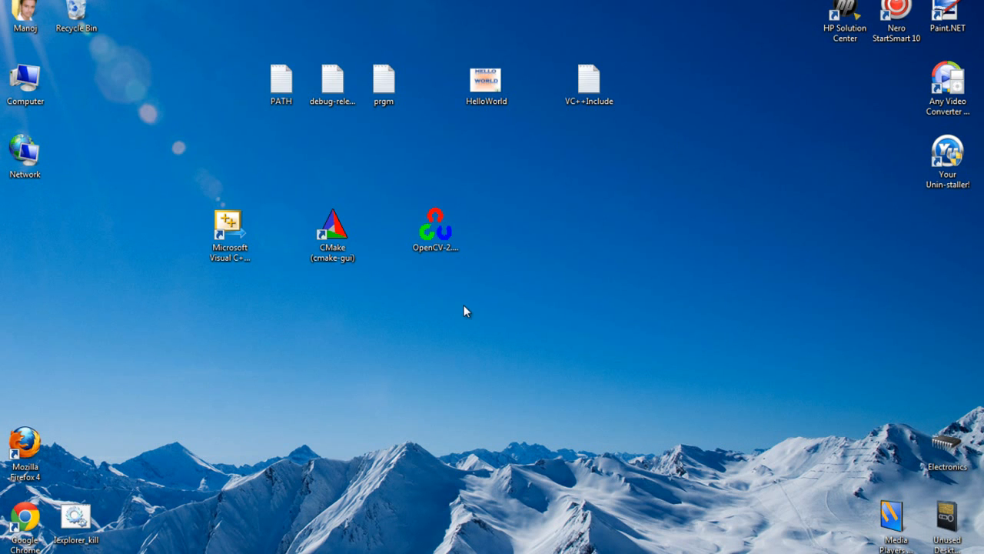
Step: Open Visual C++ 2010 Express and create a Win32 Console Application project named OpenCV_Hello-World with the default application settings
double_click(223, 267)
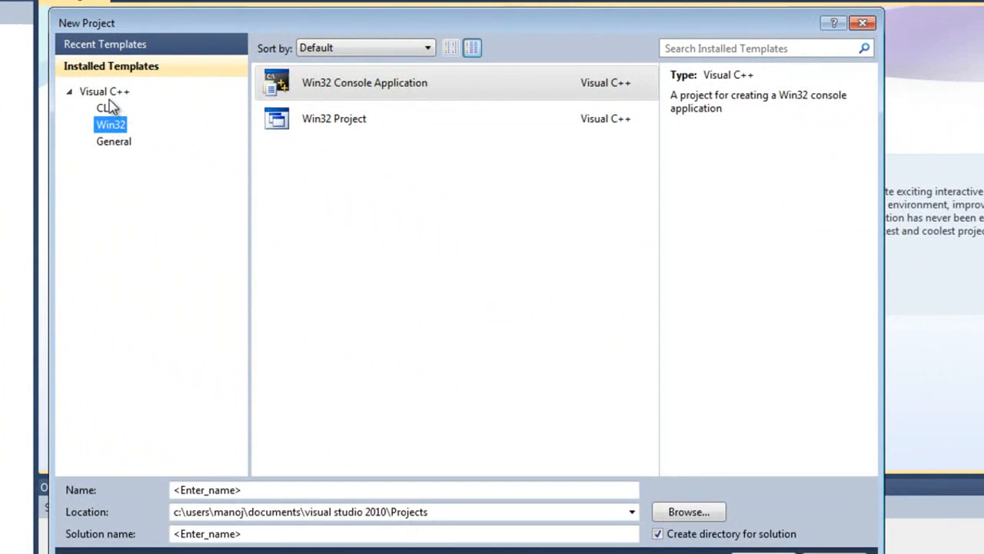
left_click(117, 91)
left_click(113, 125)
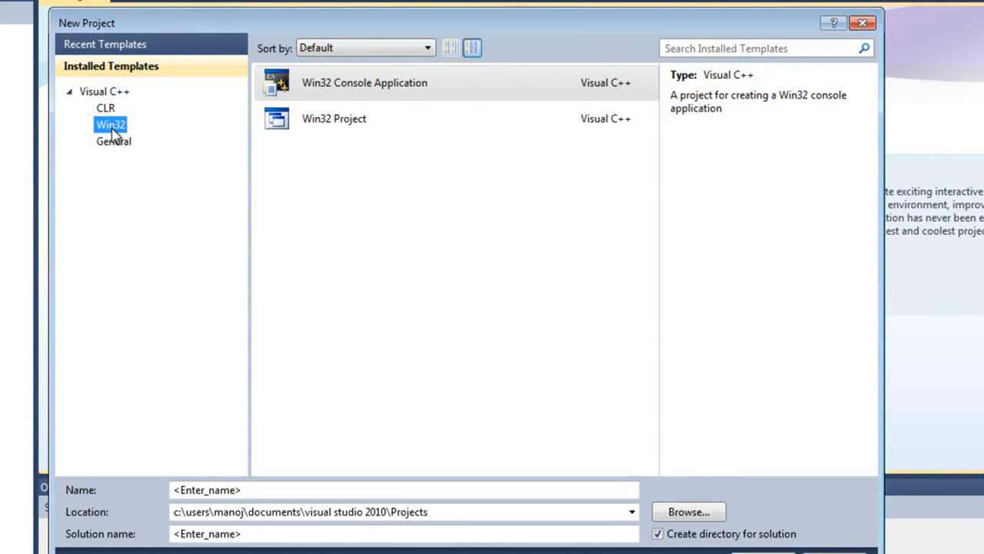
left_click(327, 86)
left_click(300, 493)
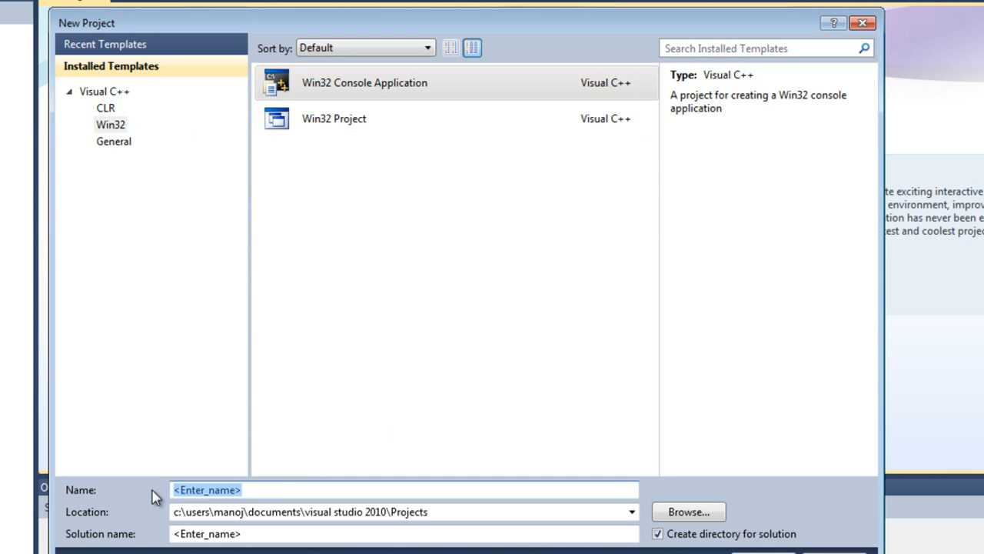
type("OpenCV_Hello-World")
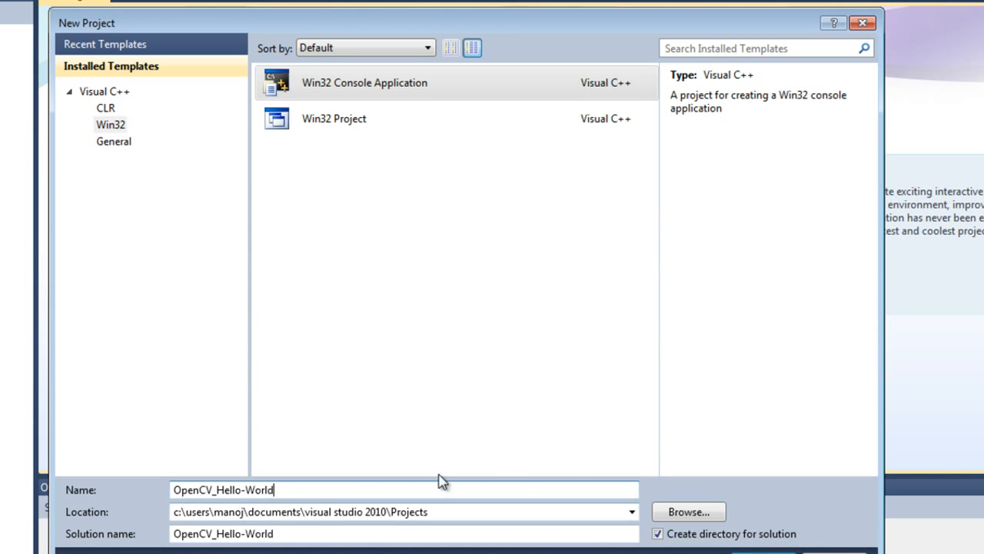
key("Return")
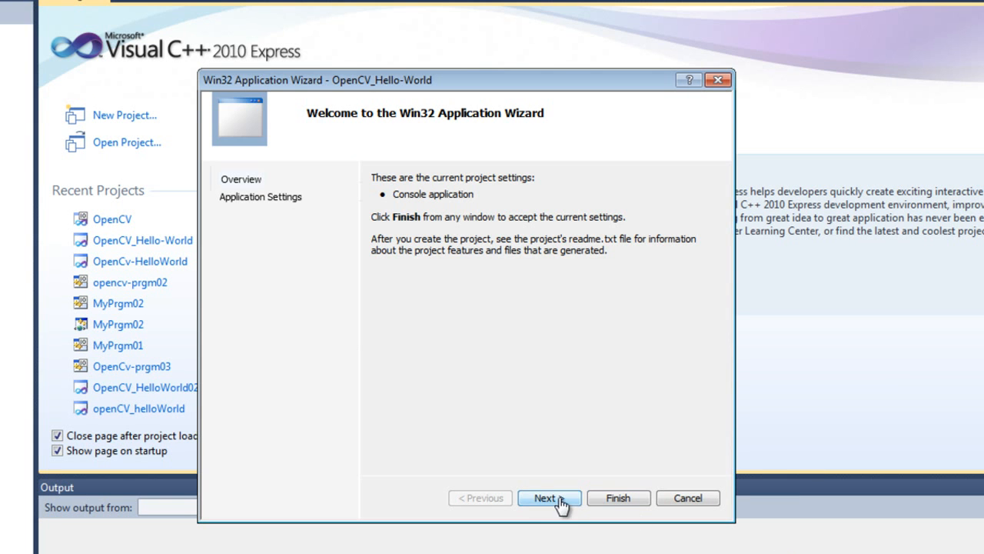
left_click(560, 500)
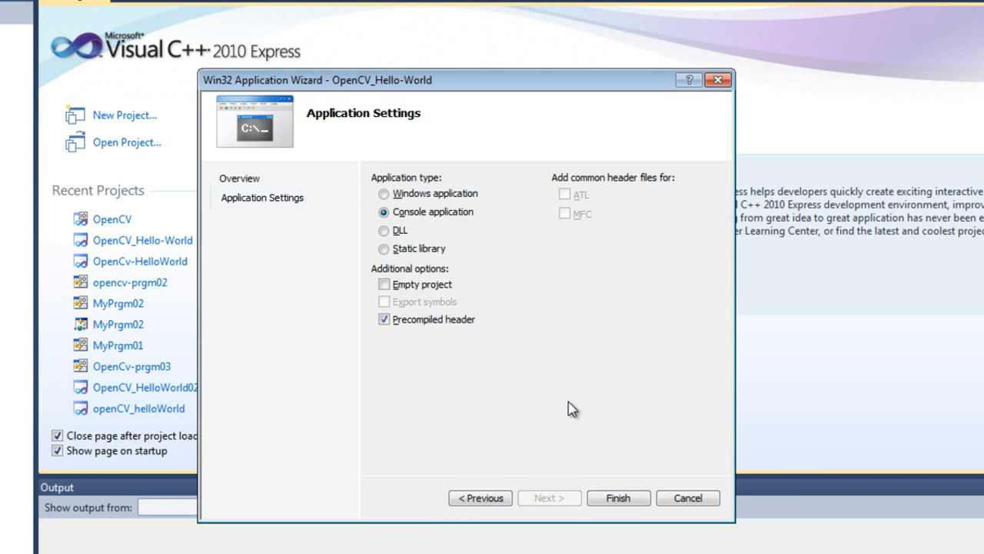
left_click(618, 499)
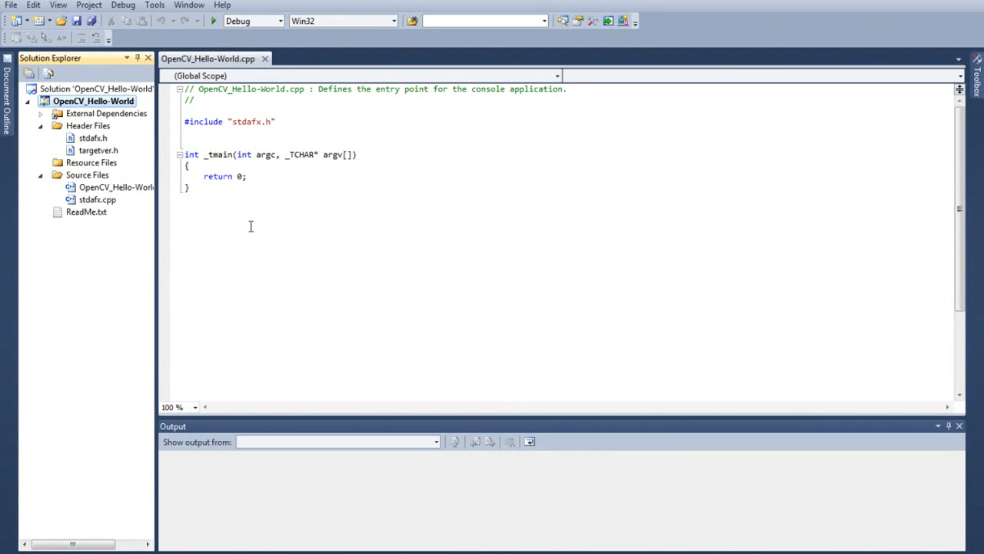
Step: Open the property pages of the OpenCV_Hello-World project
left_click(193, 279)
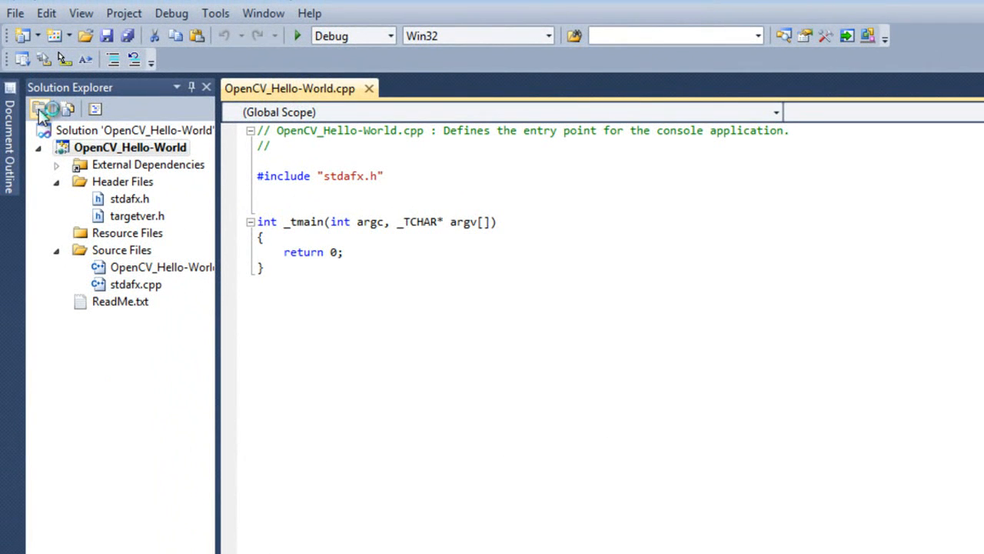
left_click(183, 268)
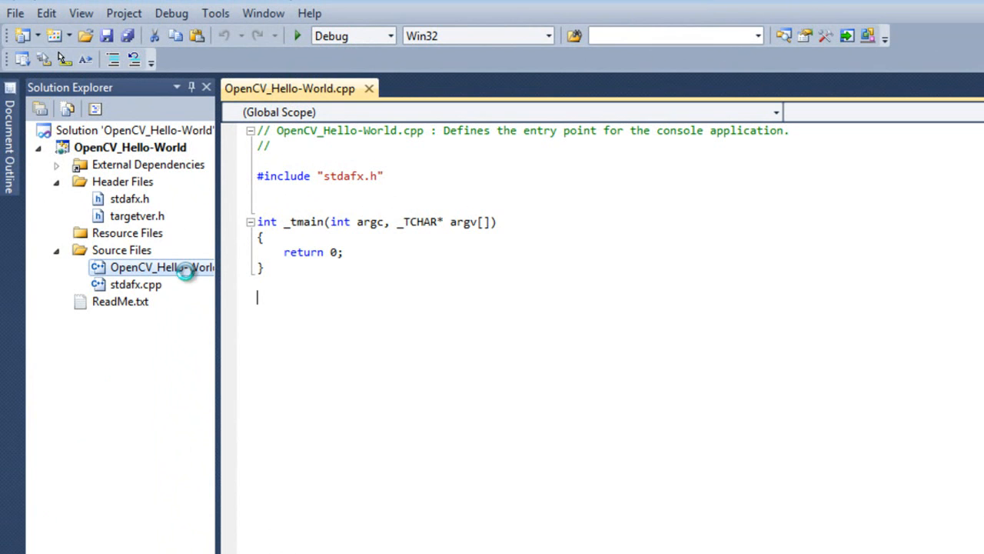
left_click(134, 147)
left_click(123, 133)
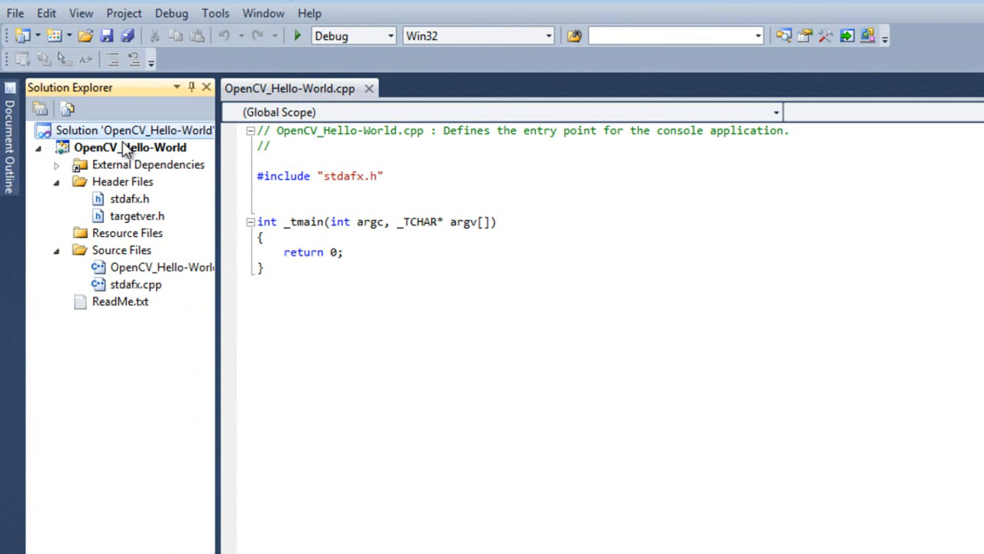
left_click(39, 109)
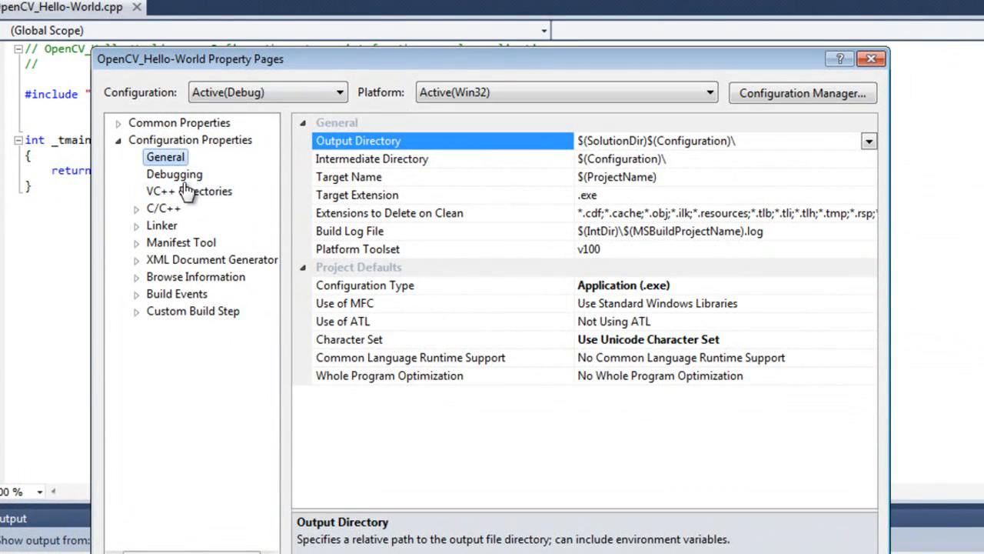
Step: Open the Include Directories setting under VC++ Directories for editing
left_click(188, 191)
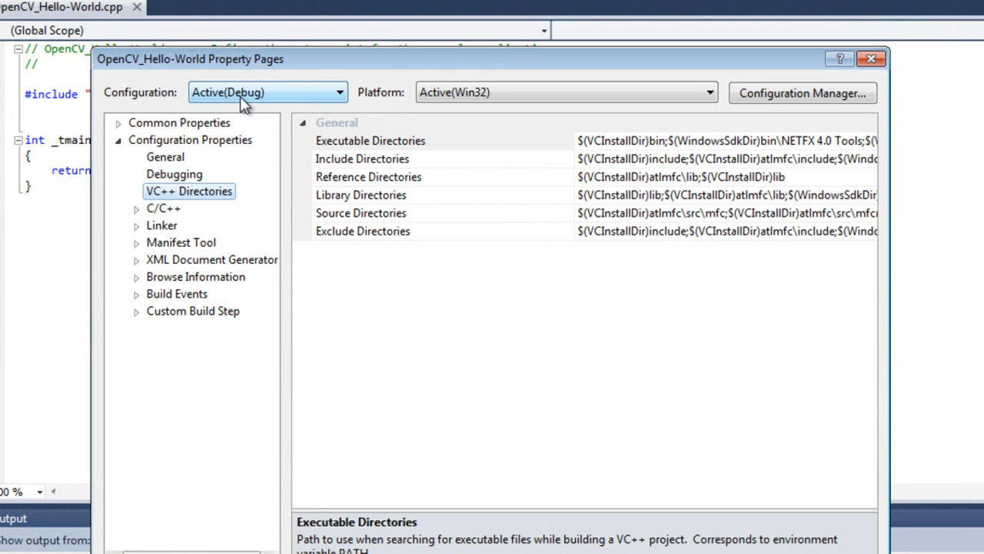
left_click(334, 160)
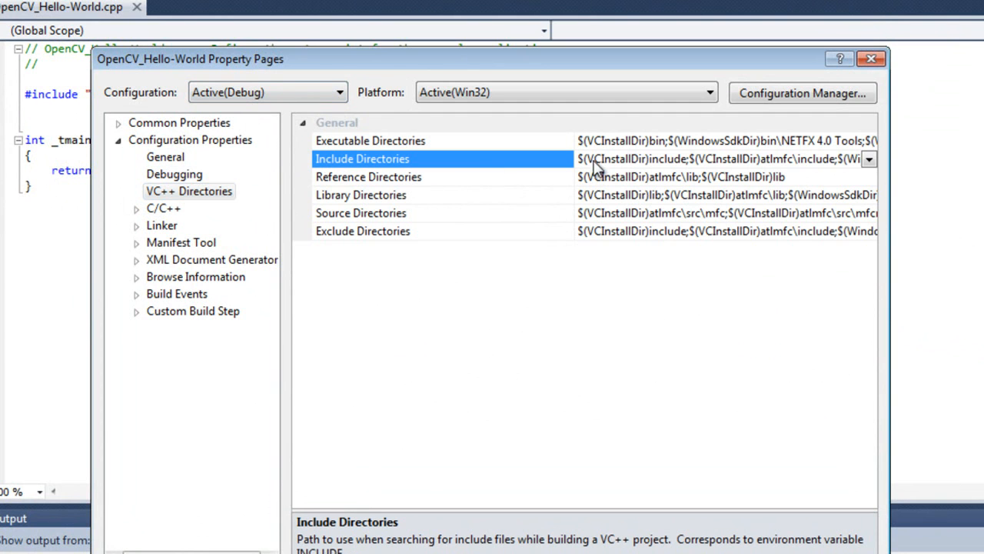
left_click(869, 159)
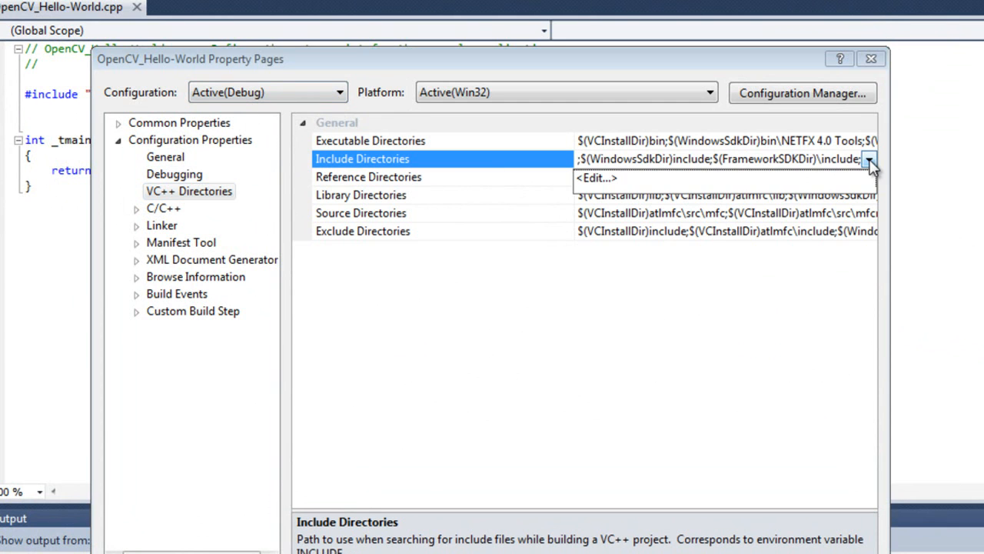
left_click(591, 179)
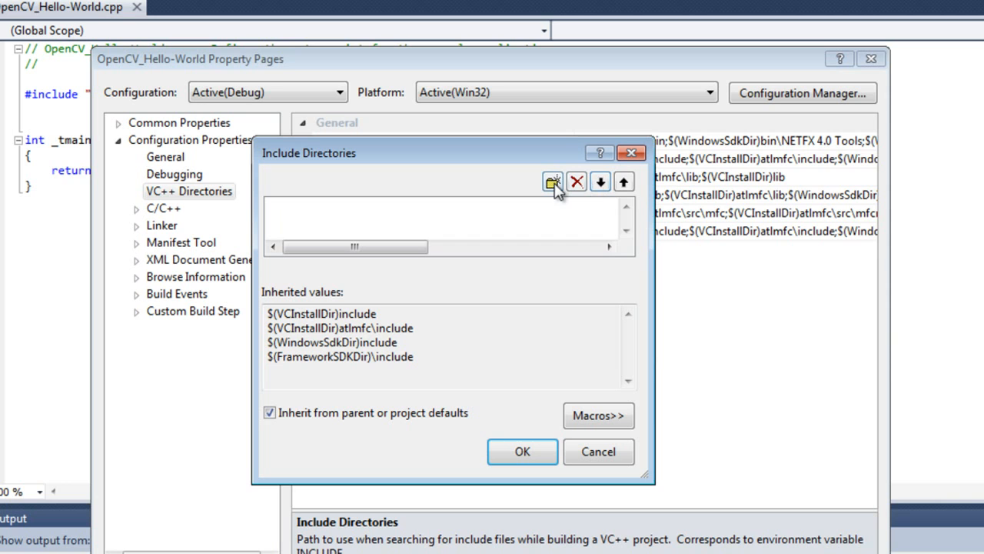
Step: Examine the three include paths in the VC++Include text file in Notepad and minimise it
left_click(514, 552)
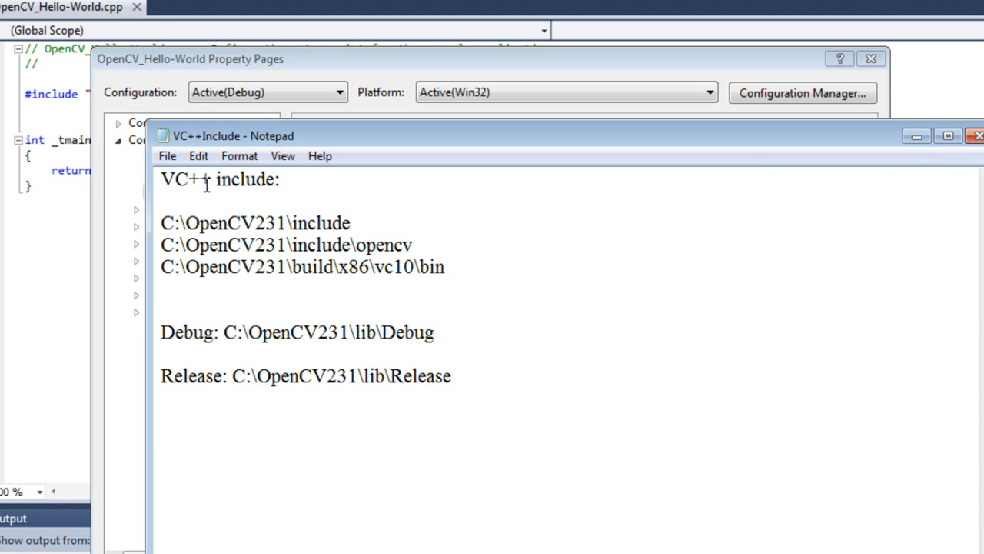
left_click_drag(163, 222, 351, 223)
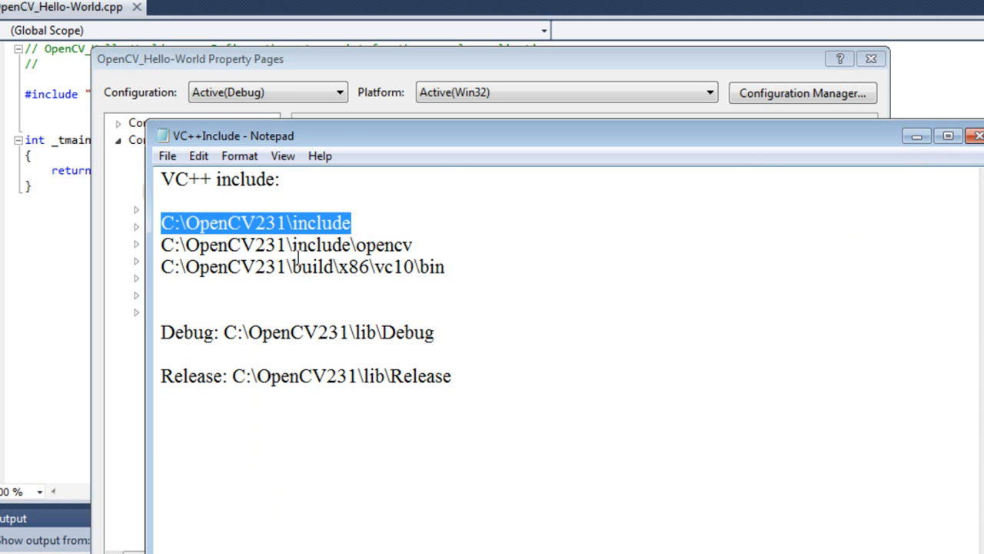
left_click_drag(164, 246, 413, 247)
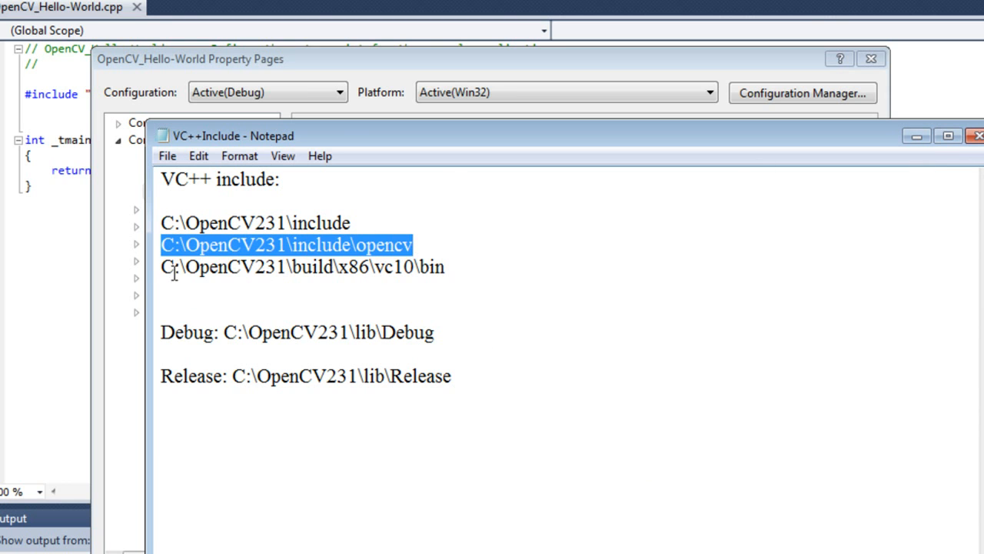
left_click_drag(174, 269, 472, 288)
left_click(472, 288)
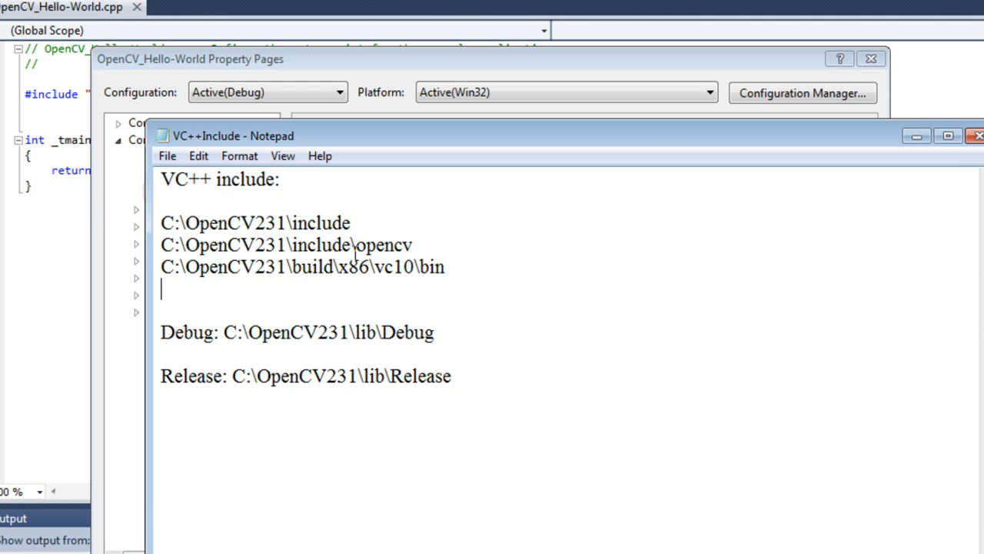
left_click(917, 137)
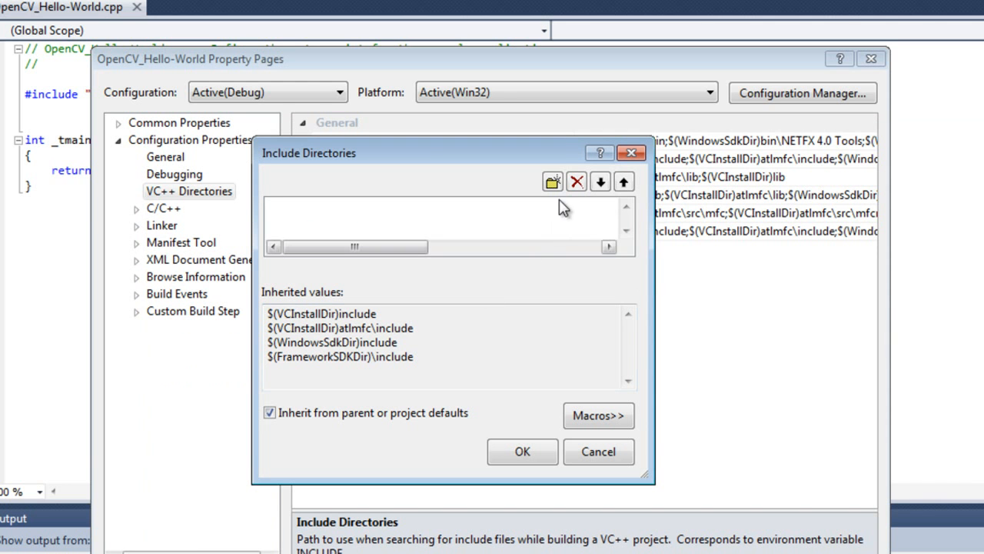
Step: Start a new Include Directories entry and browse to the C:\OpenCV231\include folder in Windows Explorer
left_click(552, 183)
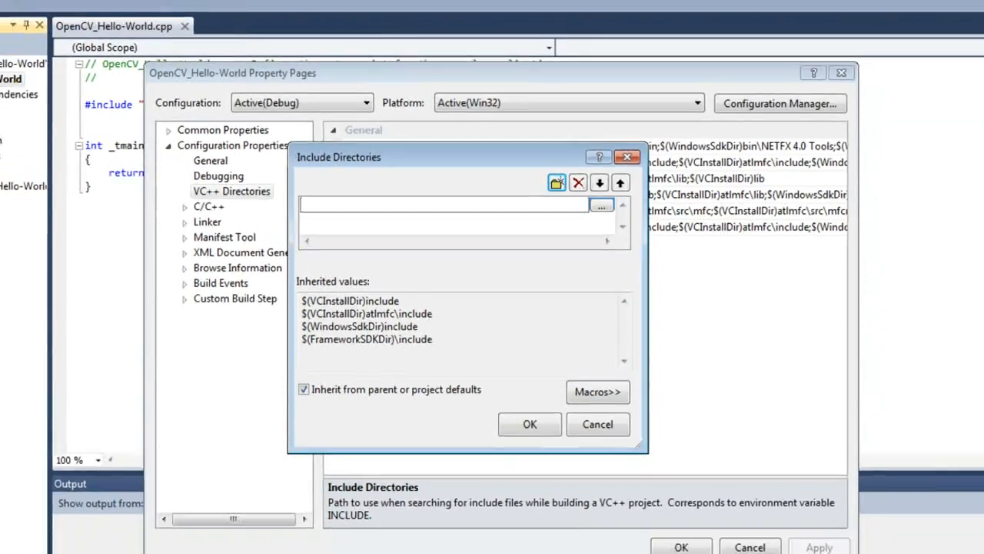
left_click(17, 551)
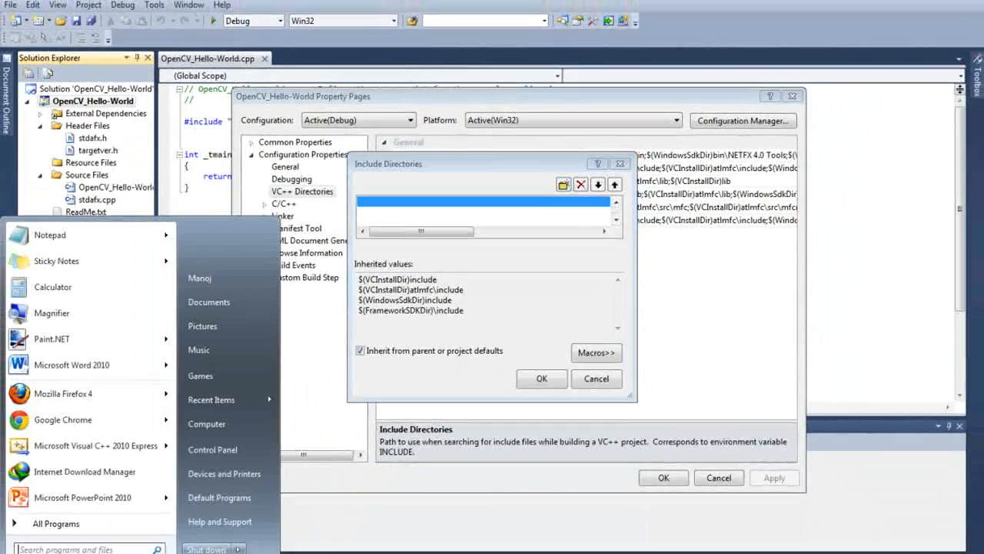
left_click(209, 428)
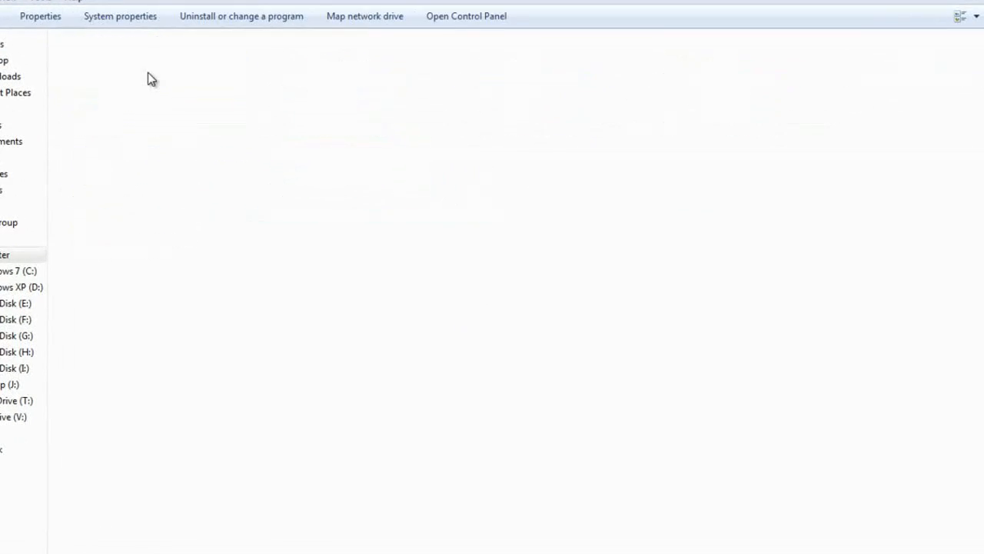
double_click(148, 72)
double_click(115, 102)
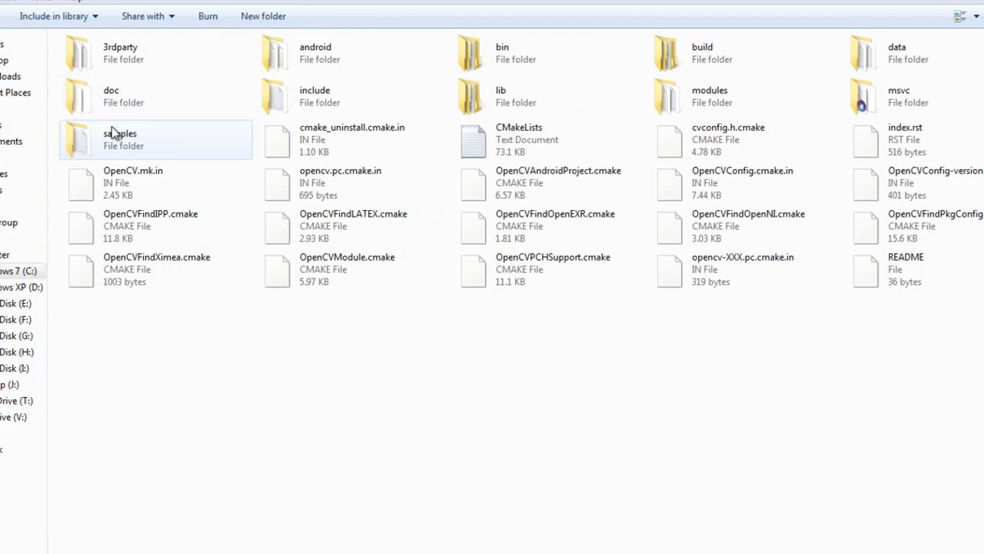
double_click(297, 100)
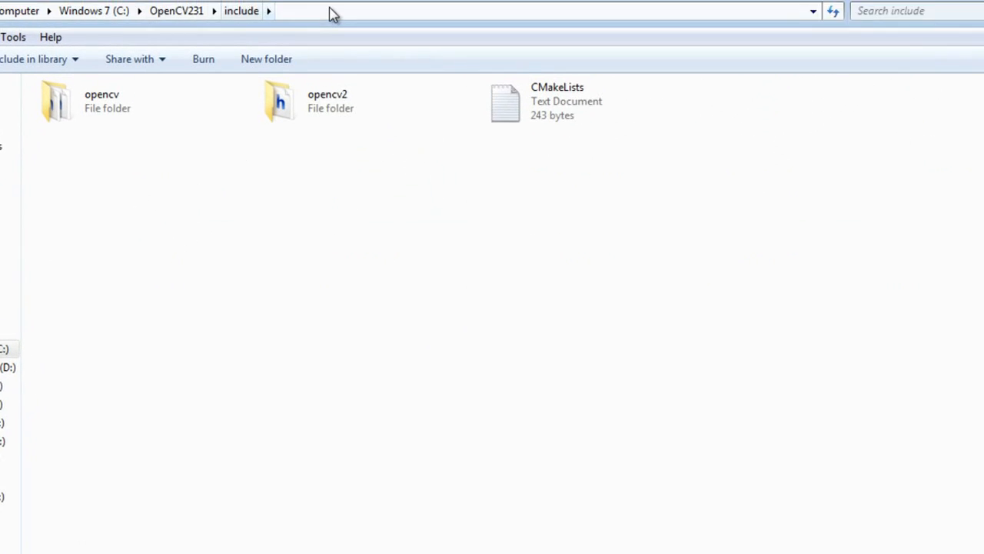
Step: Copy the include folder's address as text and enter it in Visual C++ as the include directory C:\OpenCV231\include;
left_click(332, 14)
left_click(285, 173)
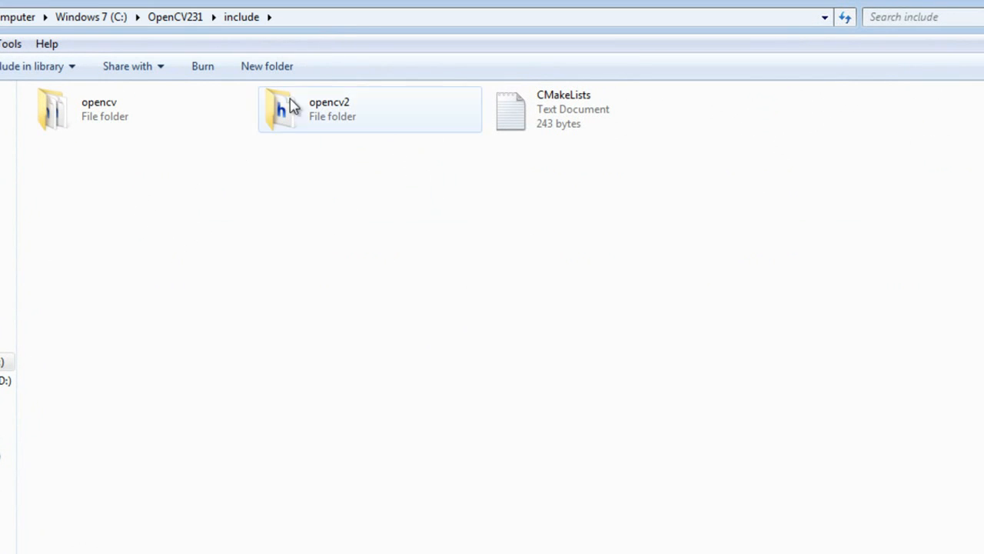
right_click(366, 18)
left_click(443, 50)
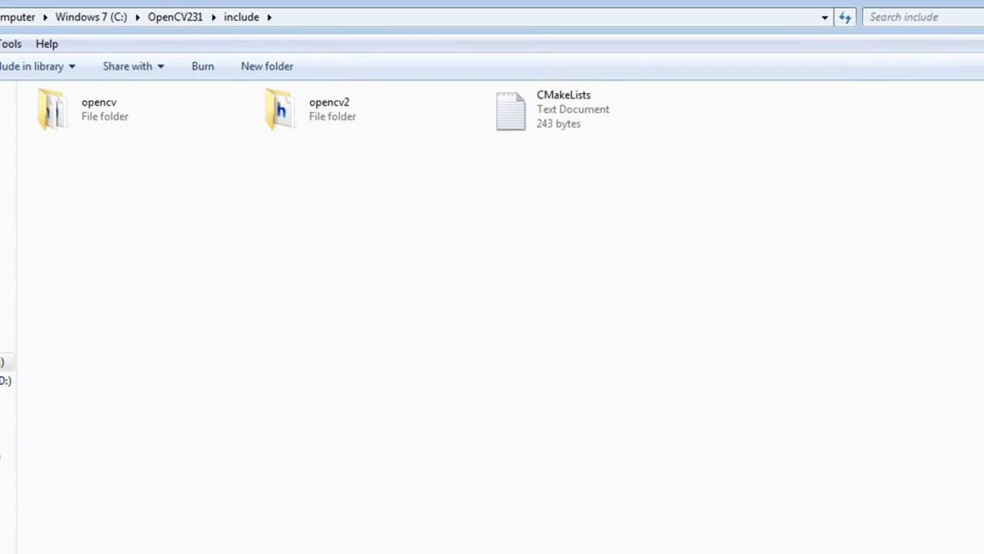
left_click(627, 248)
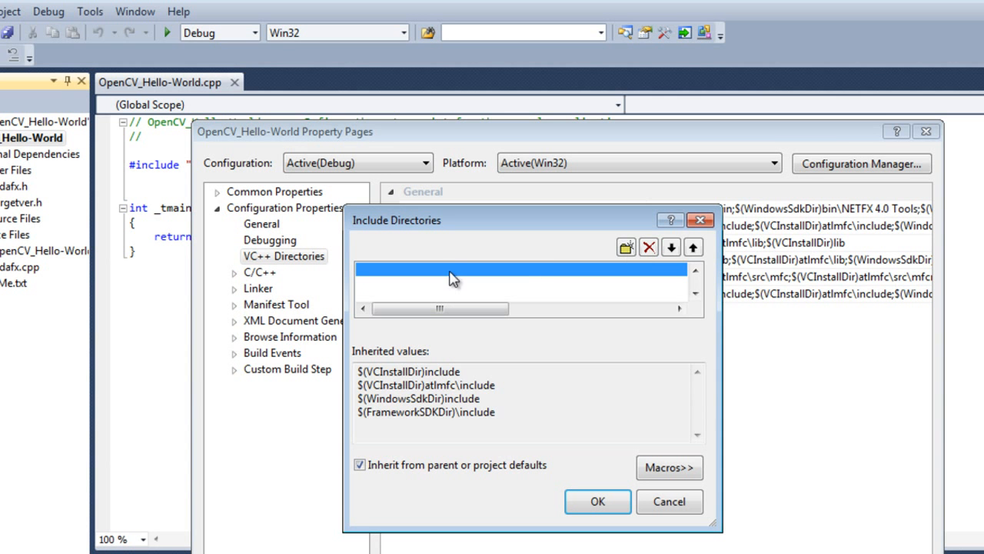
left_click(452, 269)
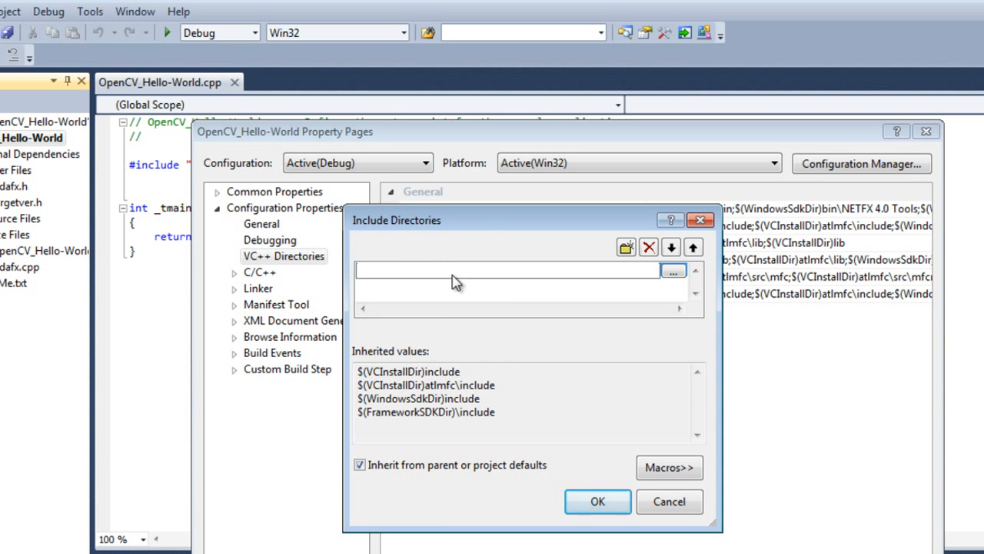
right_click(453, 279)
left_click(497, 347)
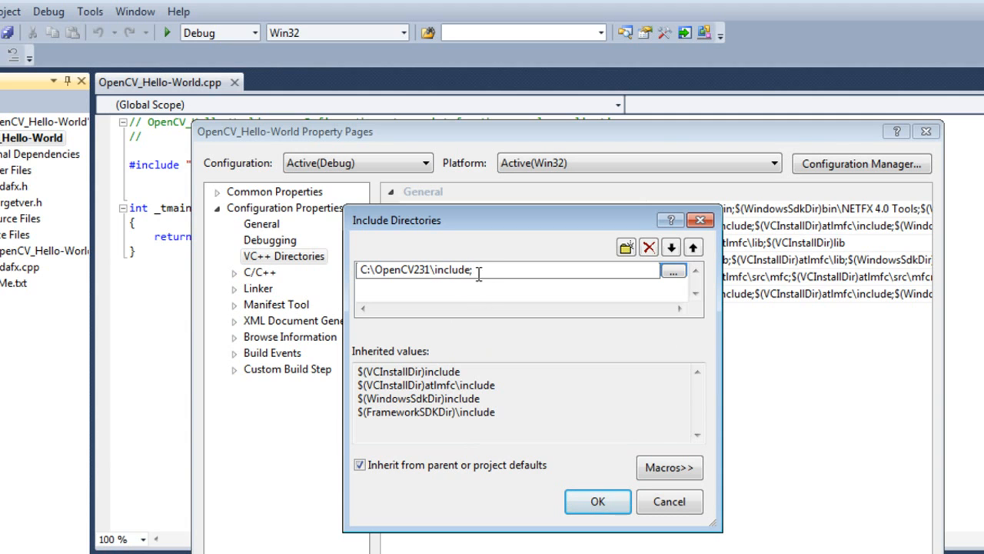
key("Return")
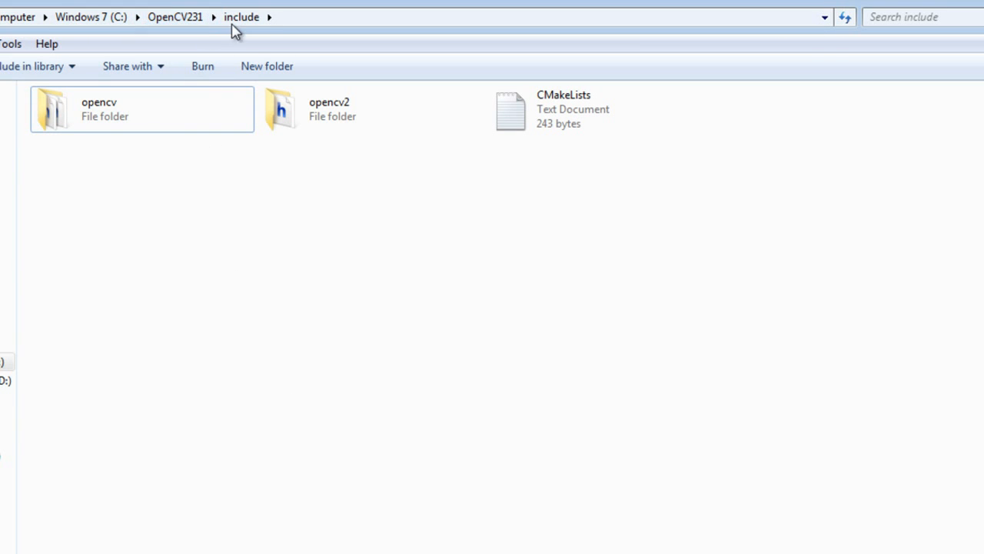
Step: Copy the address of the opencv subfolder in Explorer and append C:\OpenCV231\include\opencv; to the include directory entry in Visual C++
double_click(128, 110)
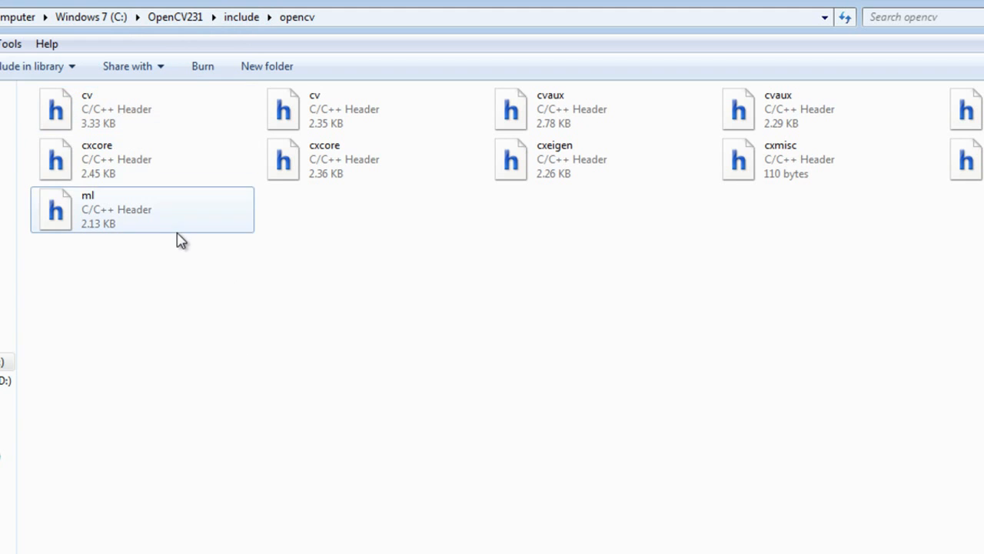
left_click(177, 231)
left_click(337, 270)
right_click(360, 25)
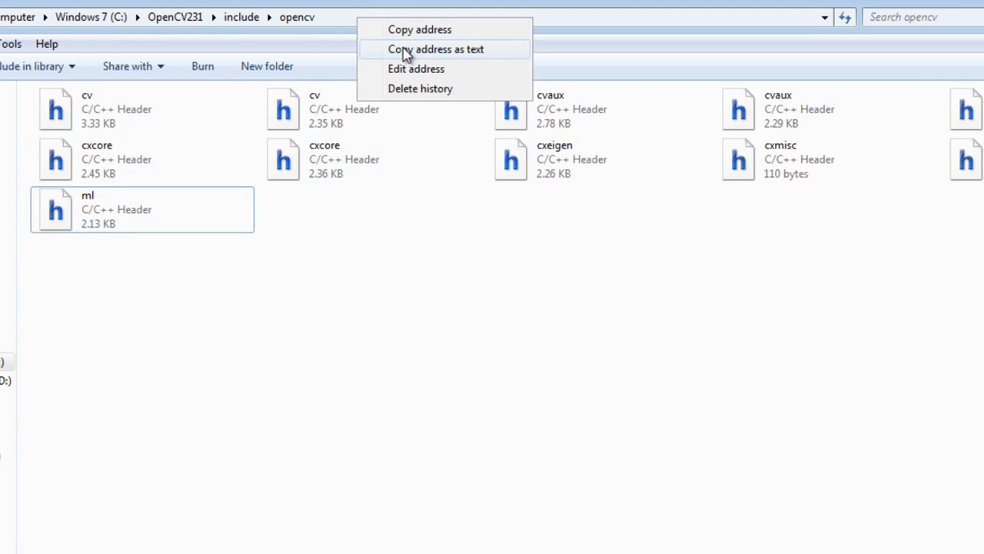
left_click(406, 49)
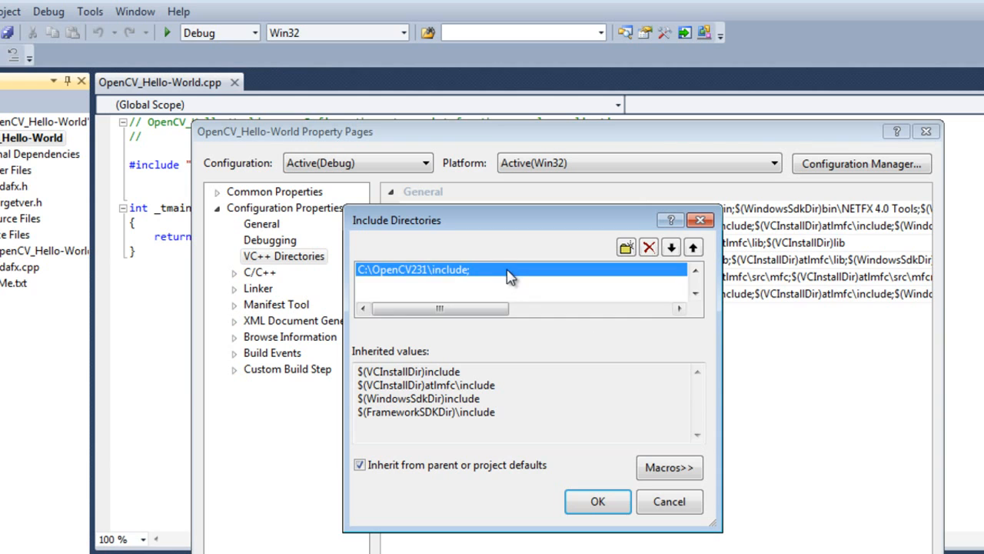
left_click(507, 269)
right_click(508, 271)
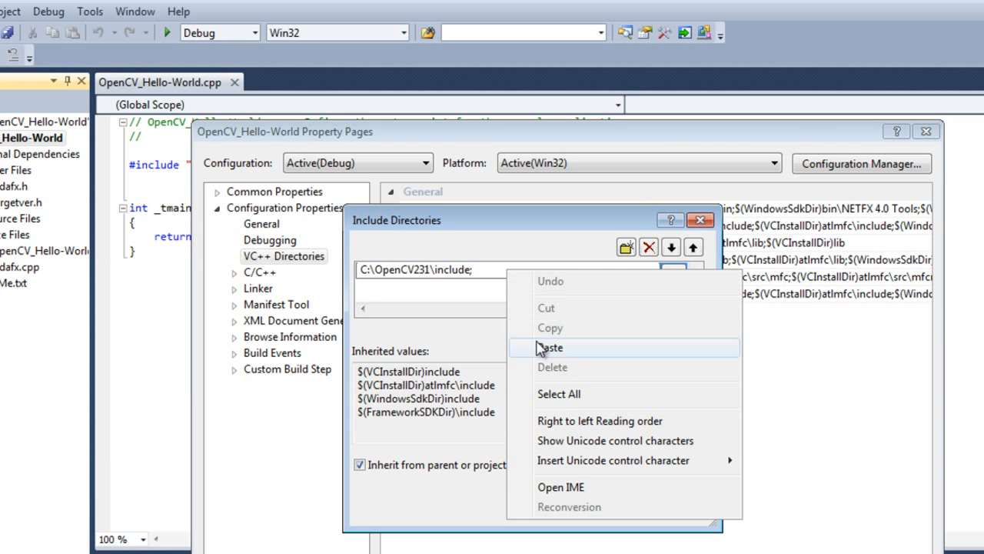
left_click(546, 346)
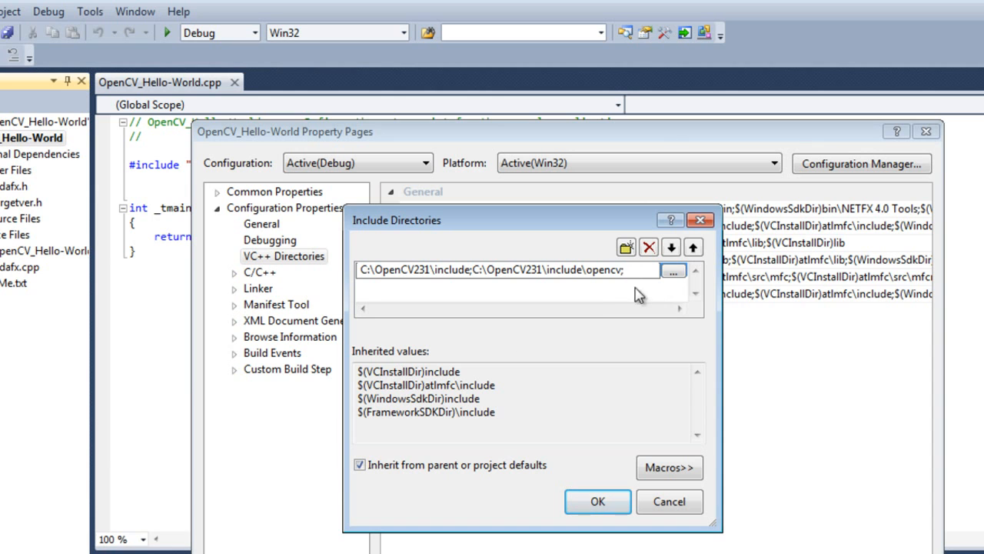
Step: Switch to Windows Explorer and browse to the C:\OpenCV231\build\x86\vc10\bin folder to look at its OpenCV DLL files
key("alt+Tab")
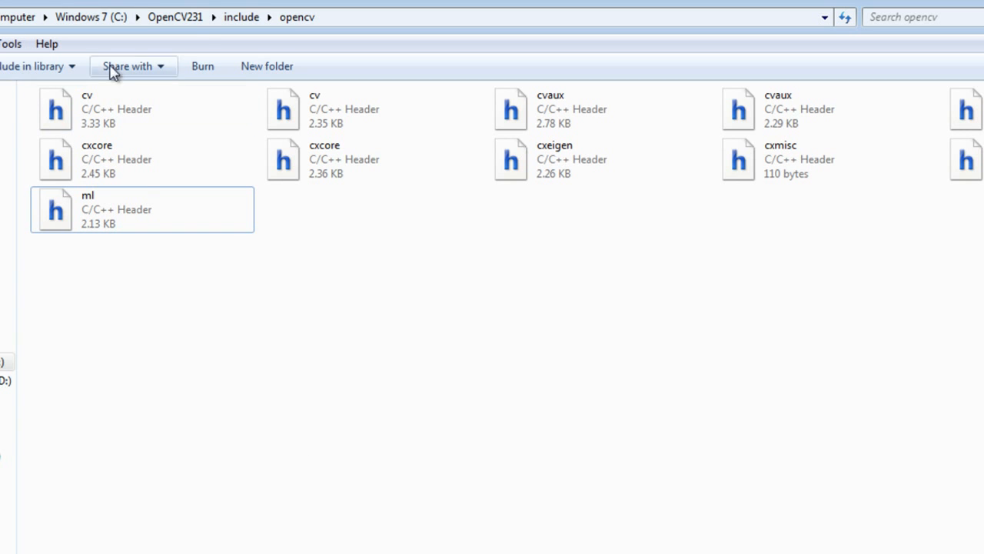
left_click(167, 18)
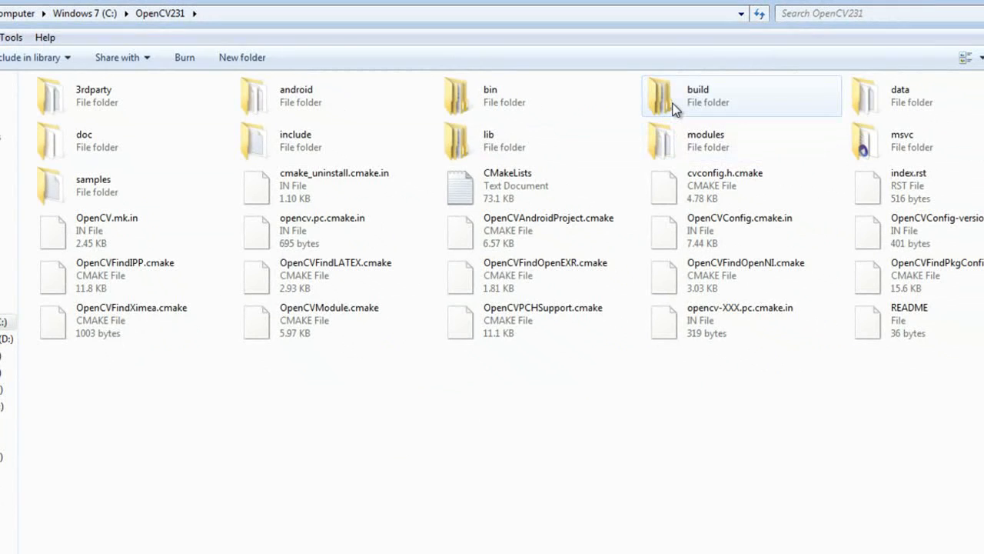
left_click(674, 110)
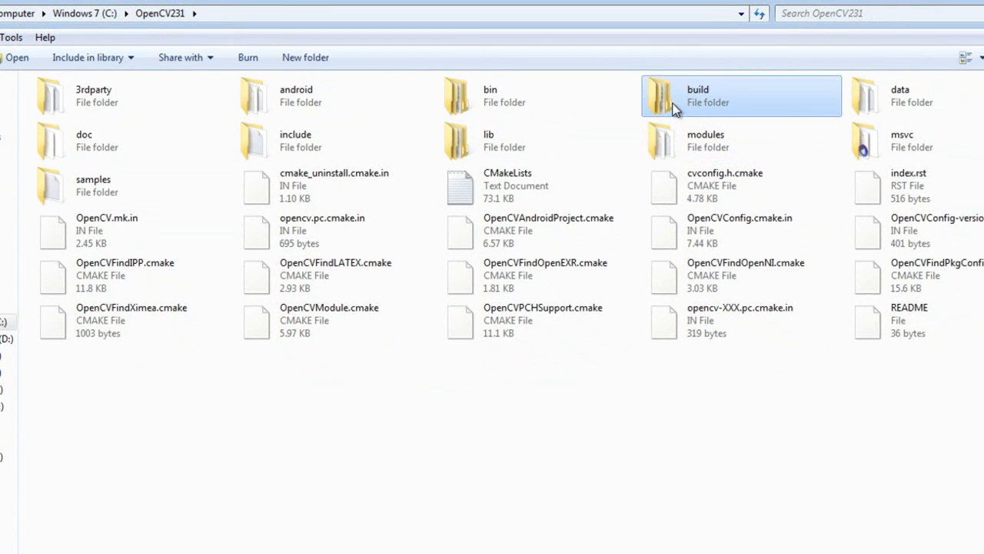
double_click(675, 109)
left_click(82, 149)
double_click(82, 149)
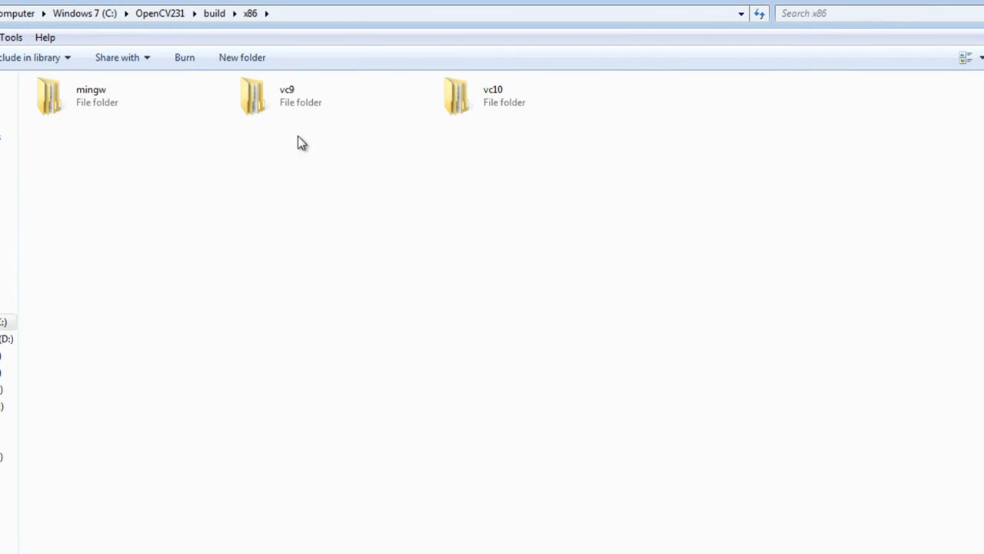
double_click(495, 106)
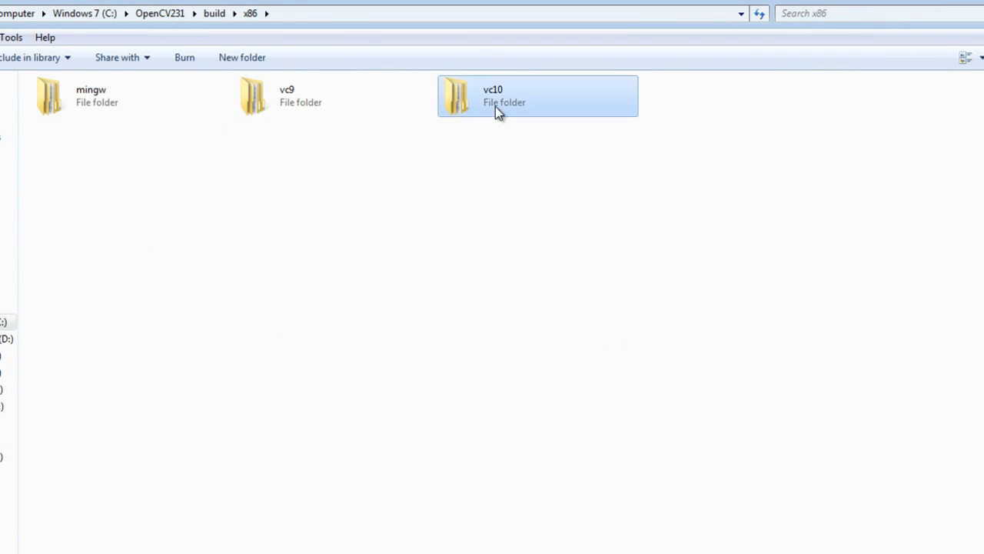
left_click(84, 92)
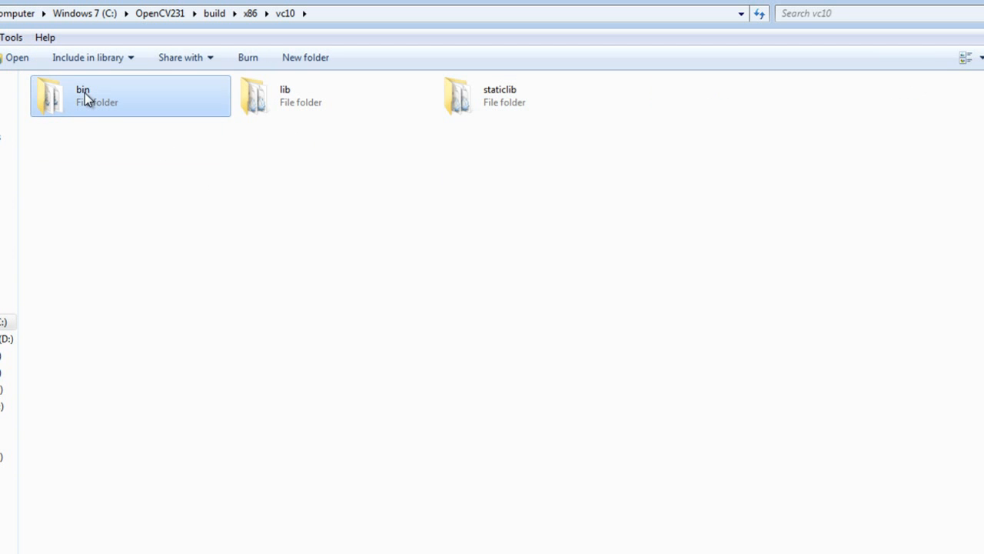
double_click(83, 101)
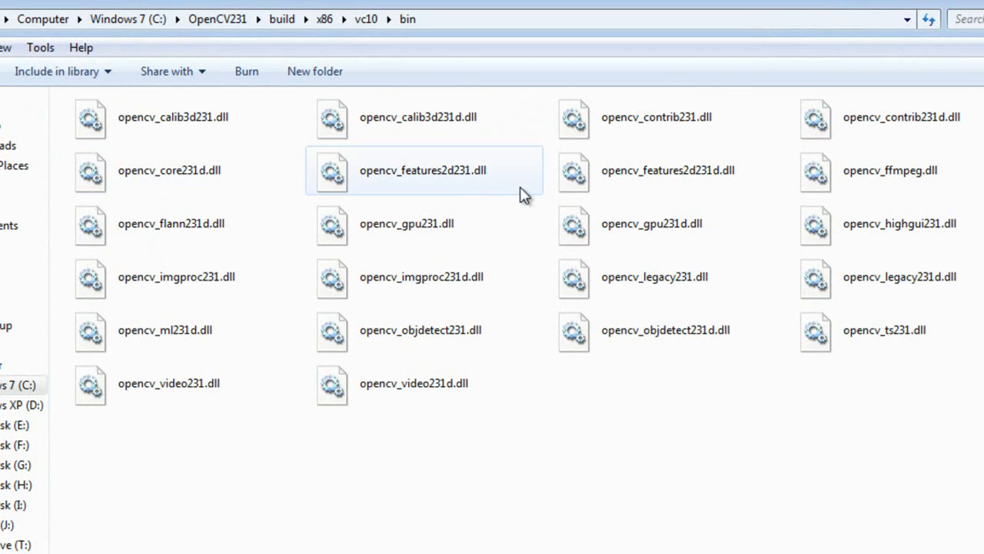
left_click(890, 223)
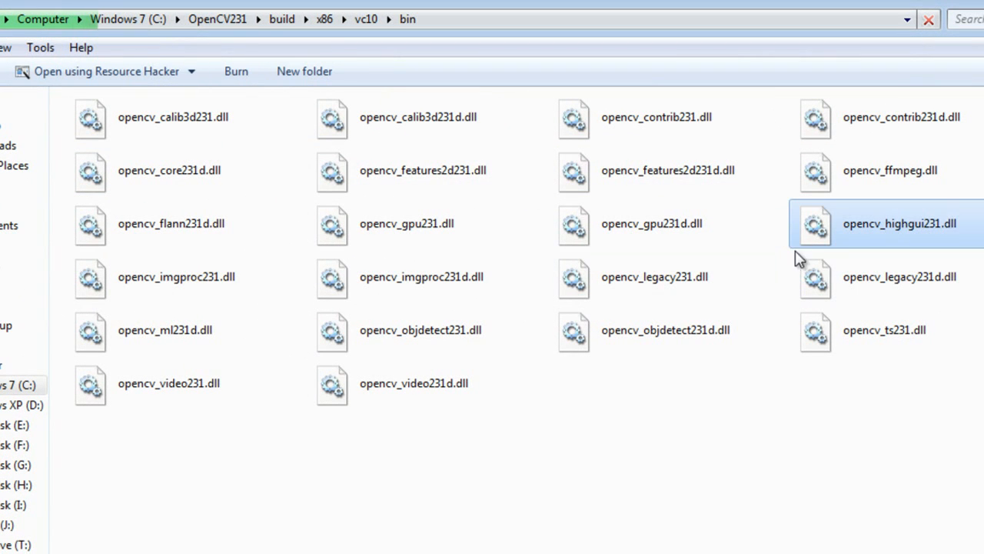
left_click(599, 531)
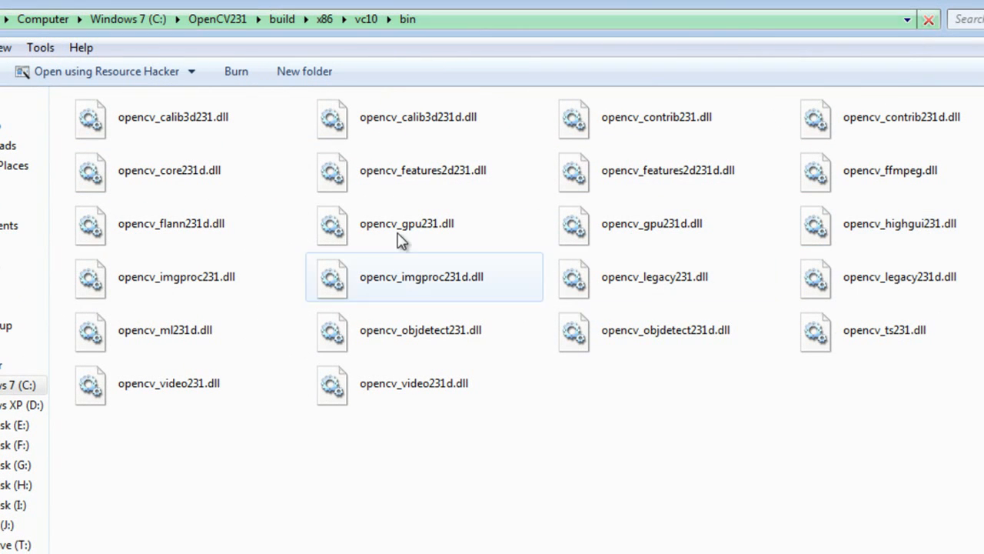
Step: Copy the bin folder's address as text, append C:\OpenCV231\build\x86\vc10\bin to the include directory entry in Visual C++ and apply the change
right_click(452, 20)
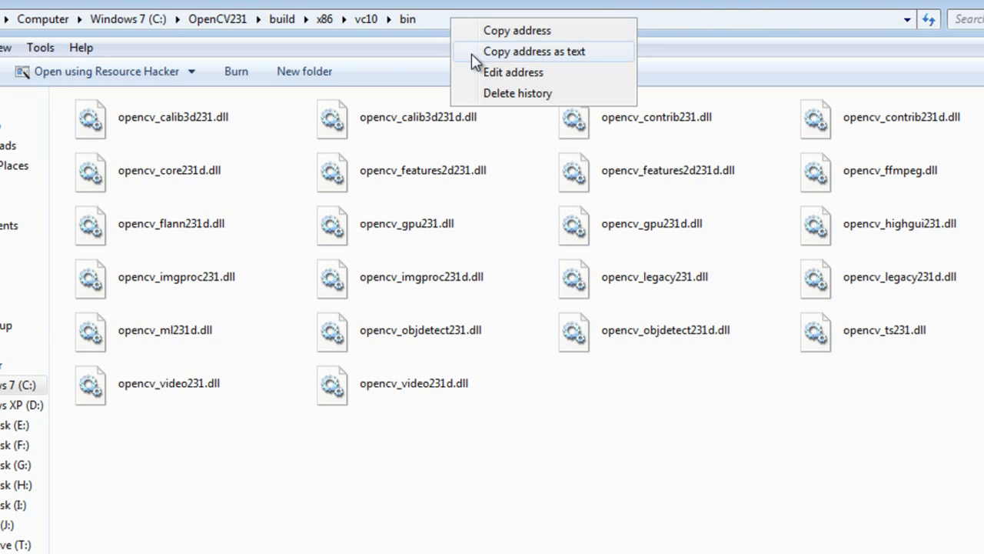
left_click(471, 53)
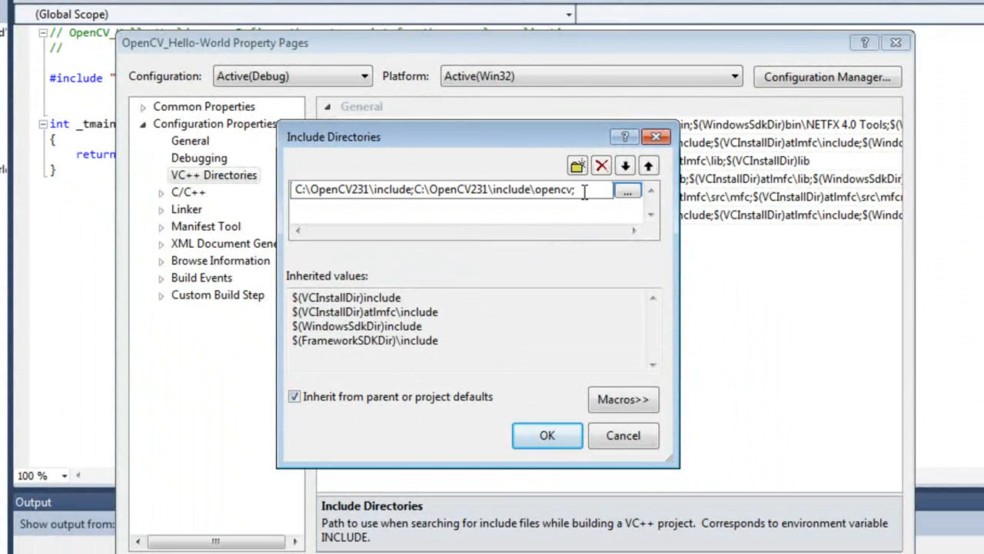
right_click(584, 193)
left_click(635, 278)
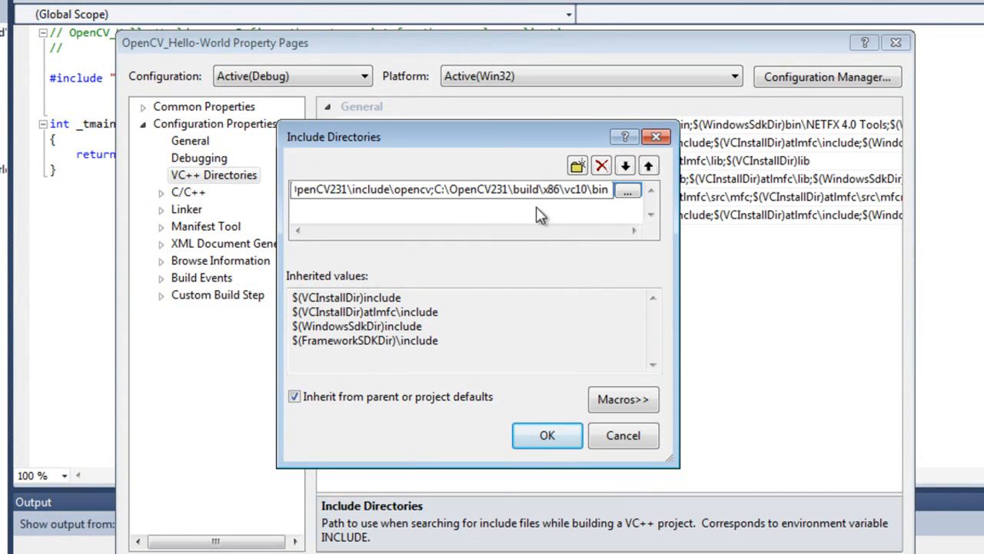
left_click(548, 436)
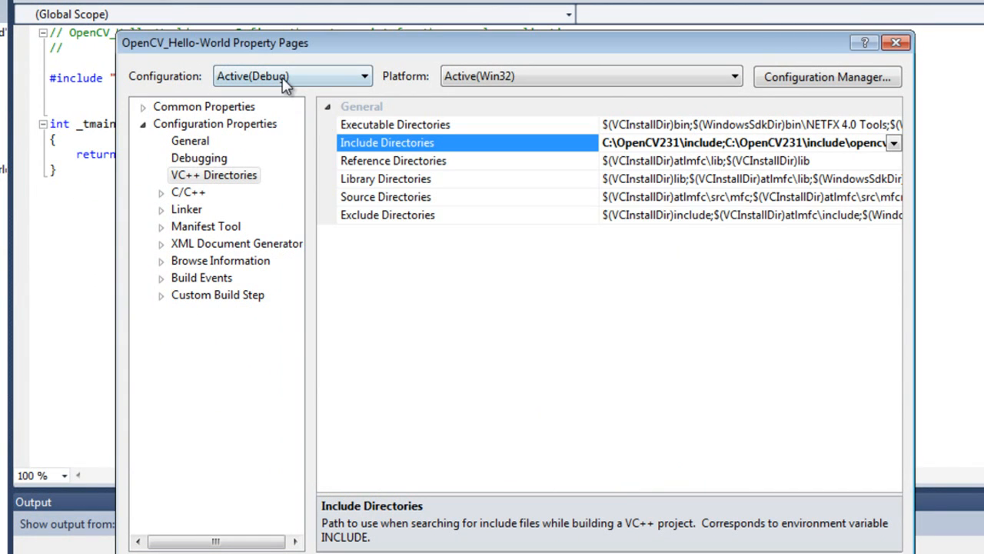
left_click(407, 178)
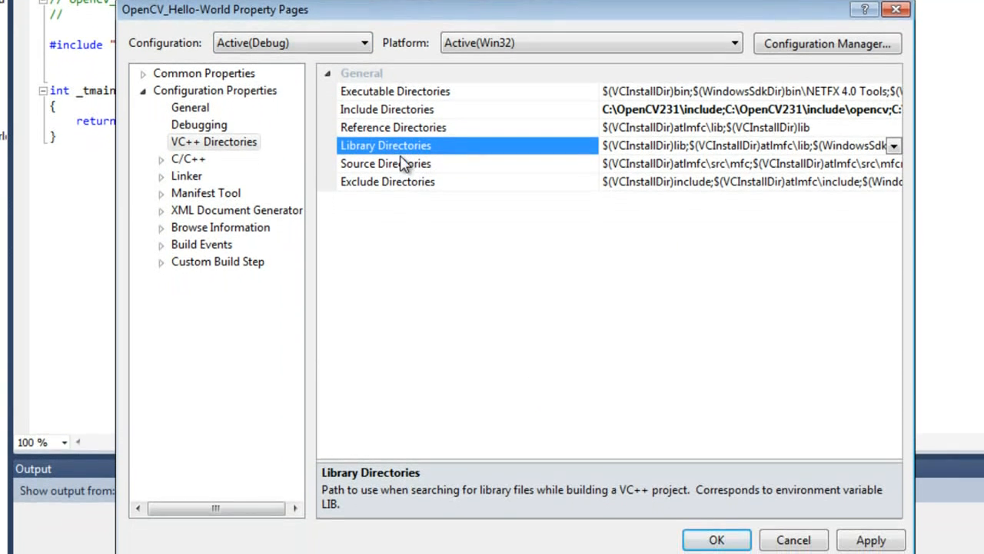
left_click(870, 537)
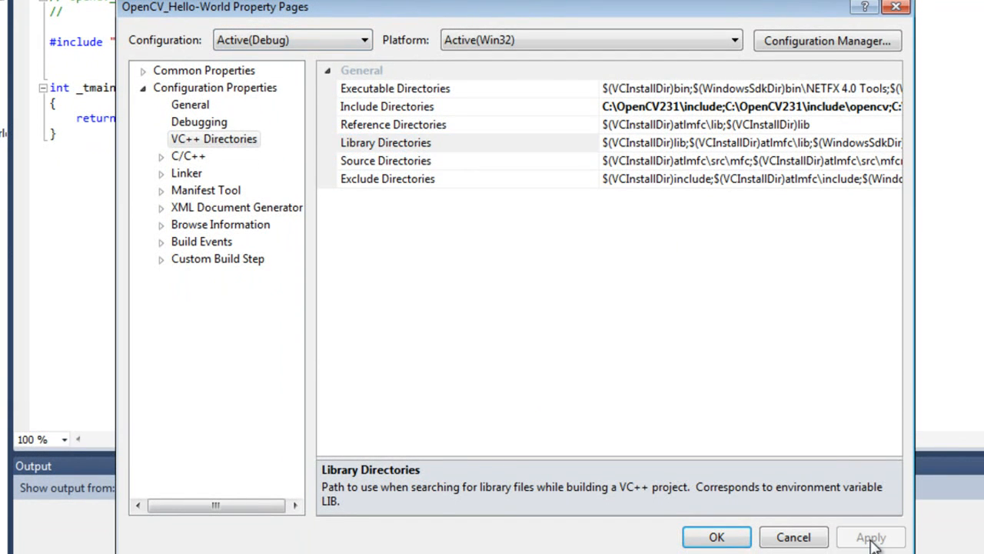
Step: Select the Library Directories property, check the Debug library path in the VC++Include notes in Notepad and minimise them
left_click(412, 146)
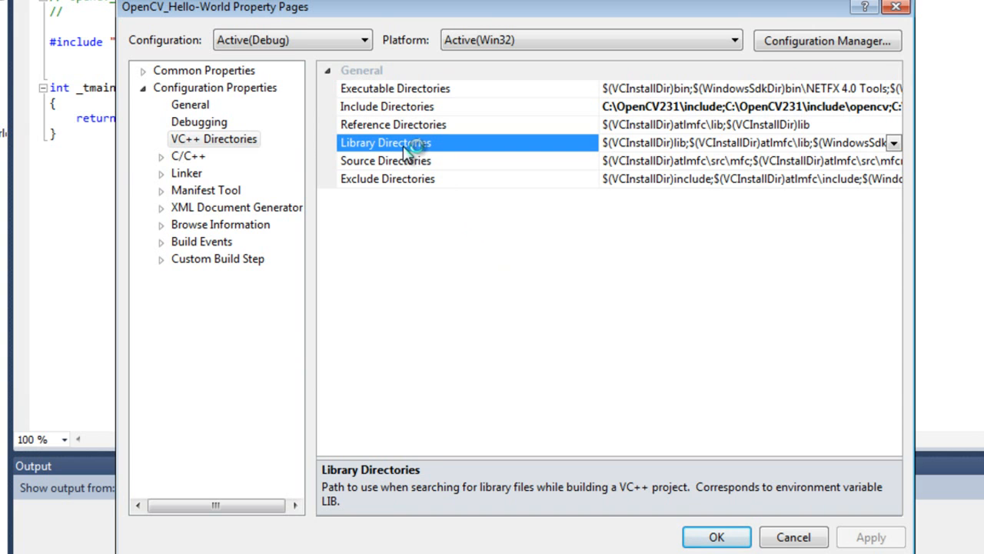
left_click(361, 552)
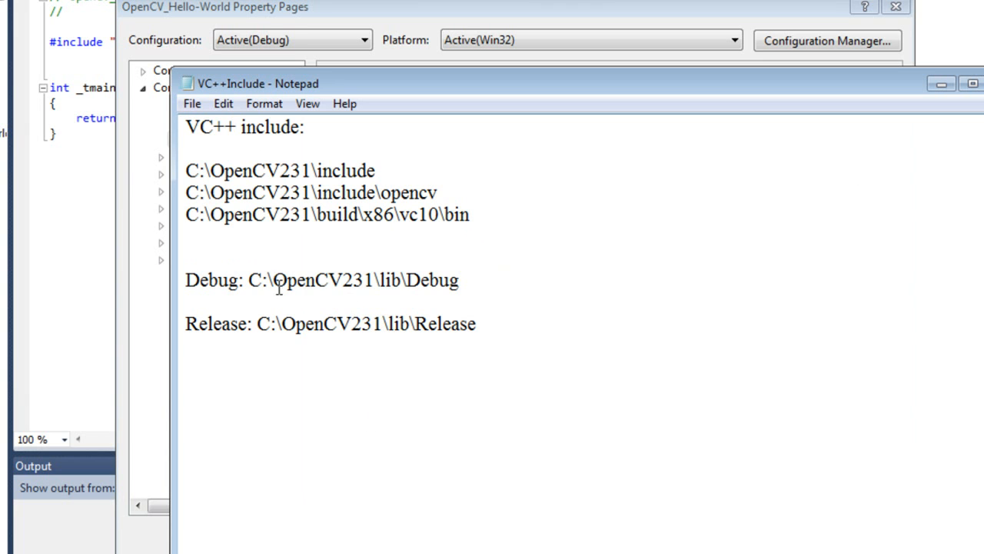
left_click_drag(247, 280, 459, 280)
left_click(482, 296)
left_click(941, 83)
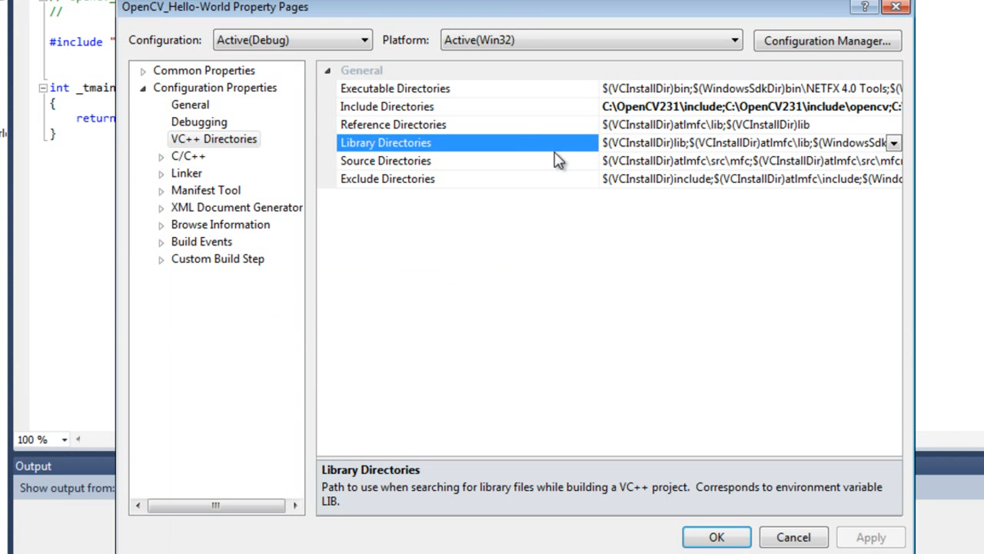
Step: Start a new Library Directories entry for the Debug configuration and browse to C:\OpenCV231\lib\Debug in Windows Explorer
left_click(894, 143)
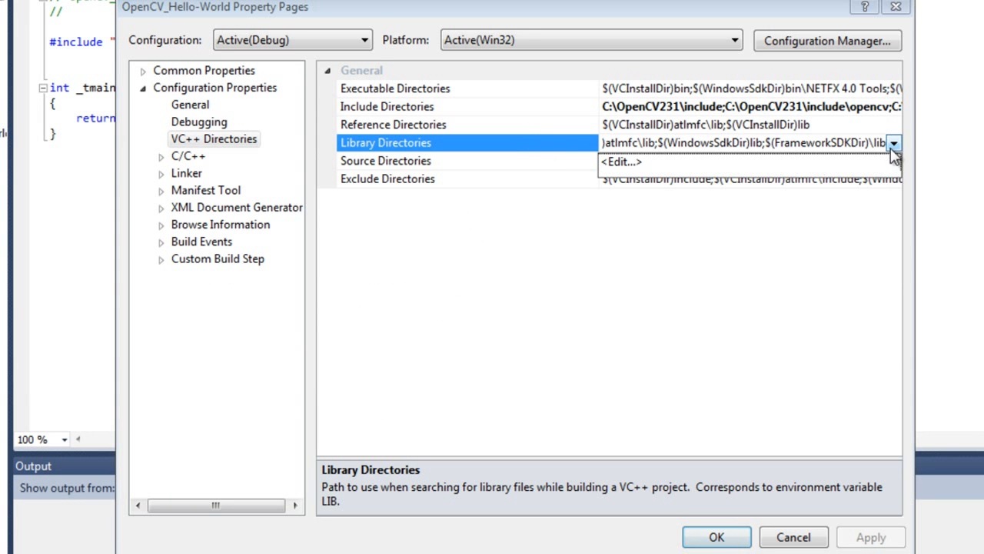
left_click(621, 163)
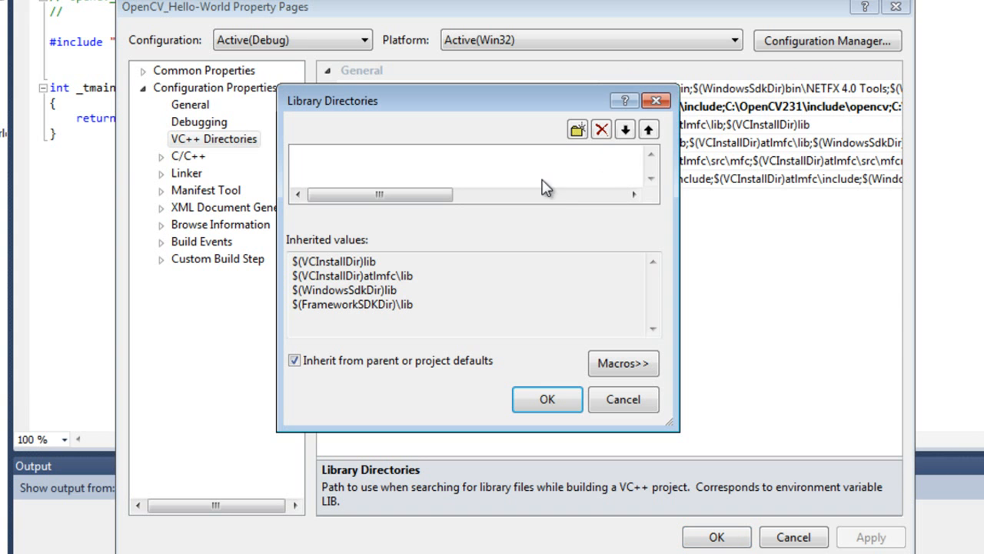
left_click(577, 129)
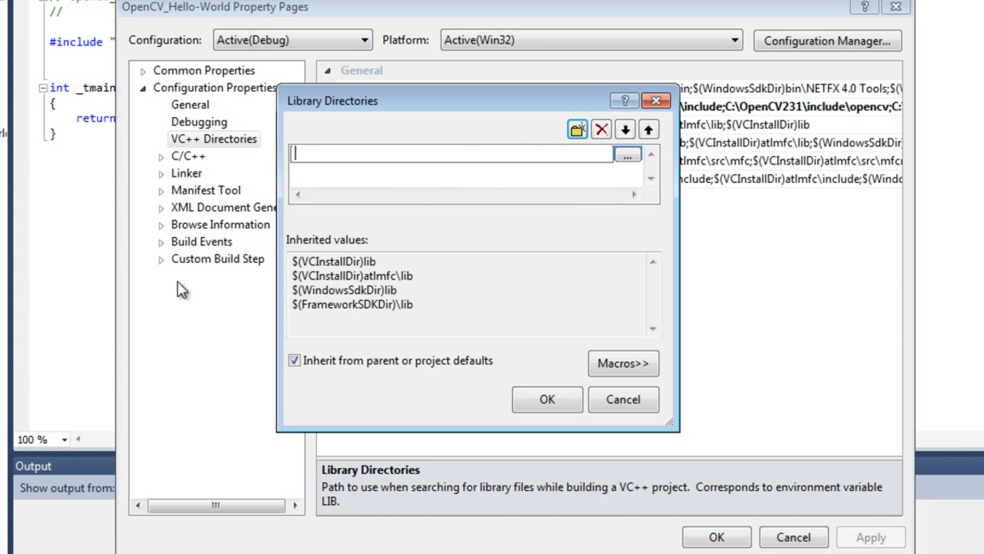
left_click(628, 155)
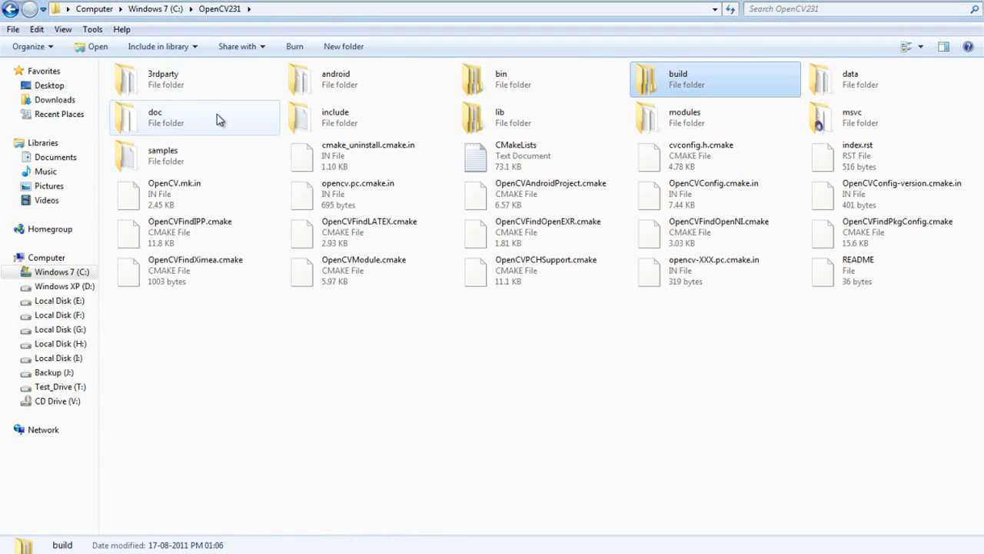
left_click(543, 127)
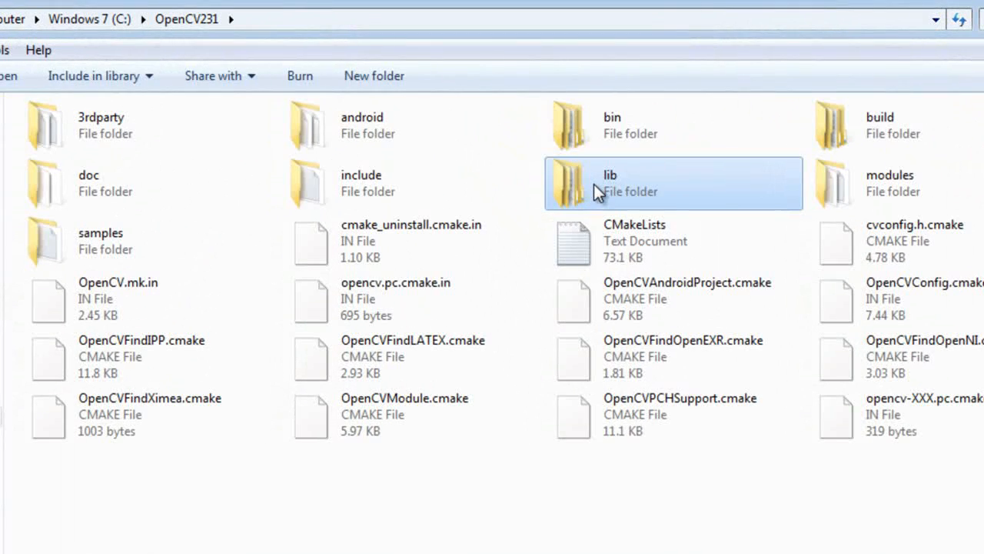
double_click(594, 184)
double_click(131, 129)
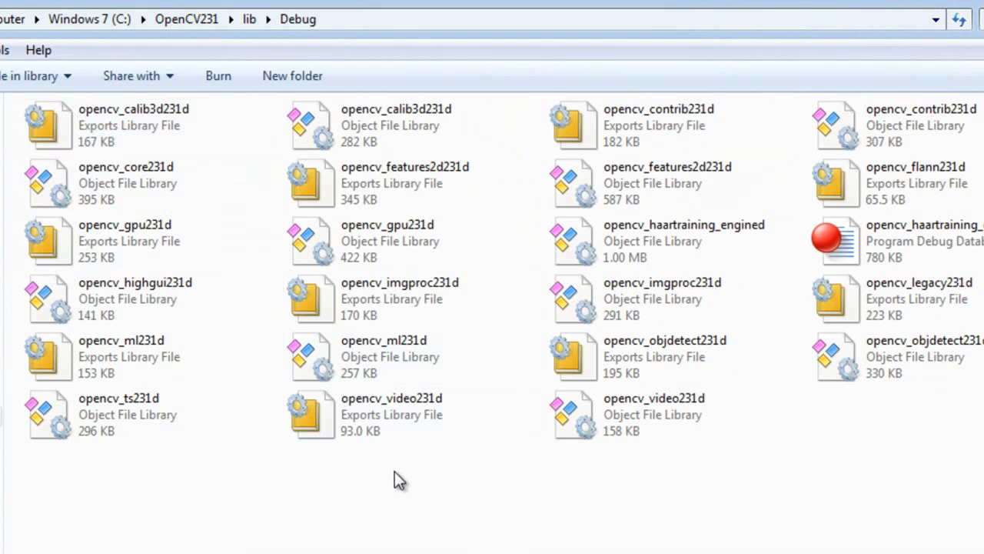
Step: Copy the Debug folder's address as text, enter C:\OpenCV231\lib\Debug as the library directory in Visual C++ and apply the change
right_click(396, 18)
left_click(433, 54)
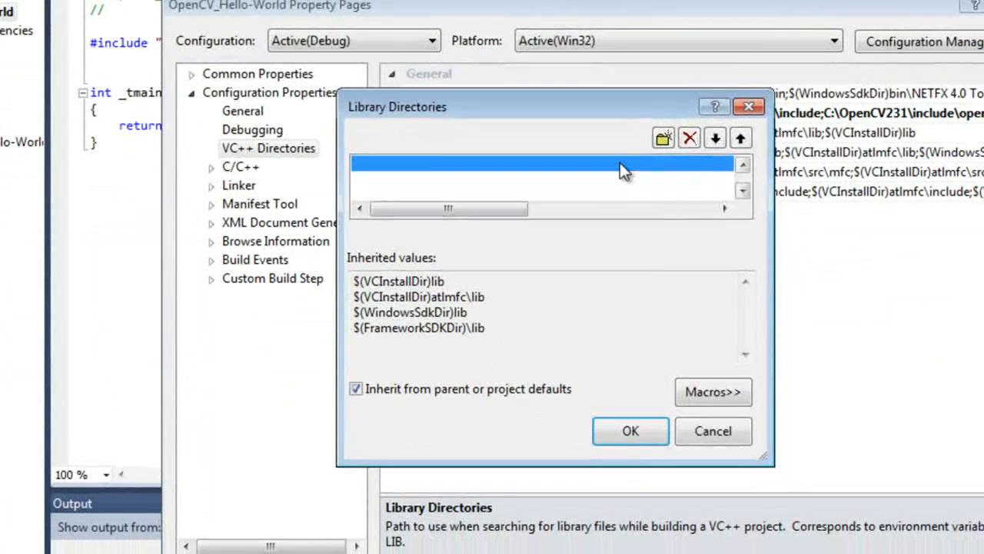
left_click(620, 164)
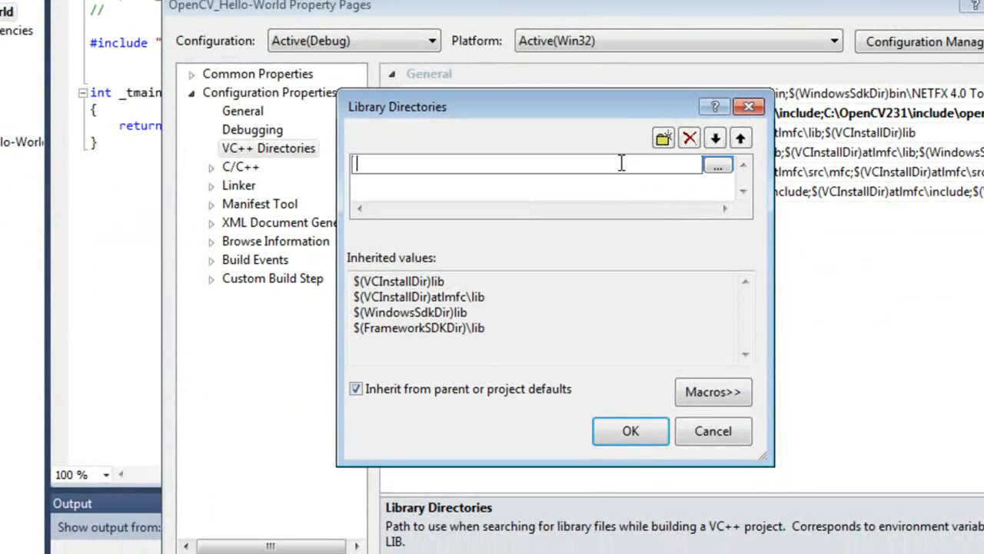
right_click(621, 165)
left_click(670, 253)
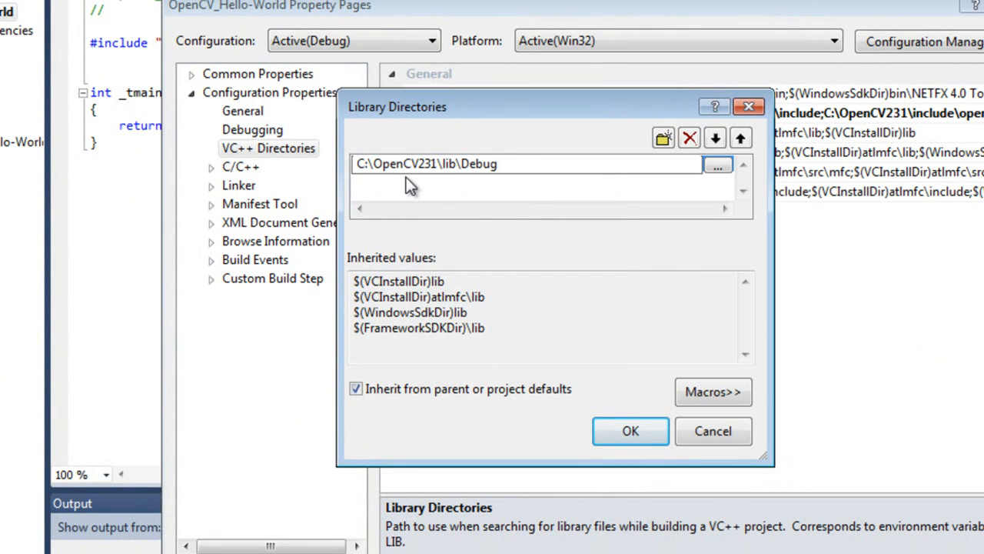
left_click(629, 431)
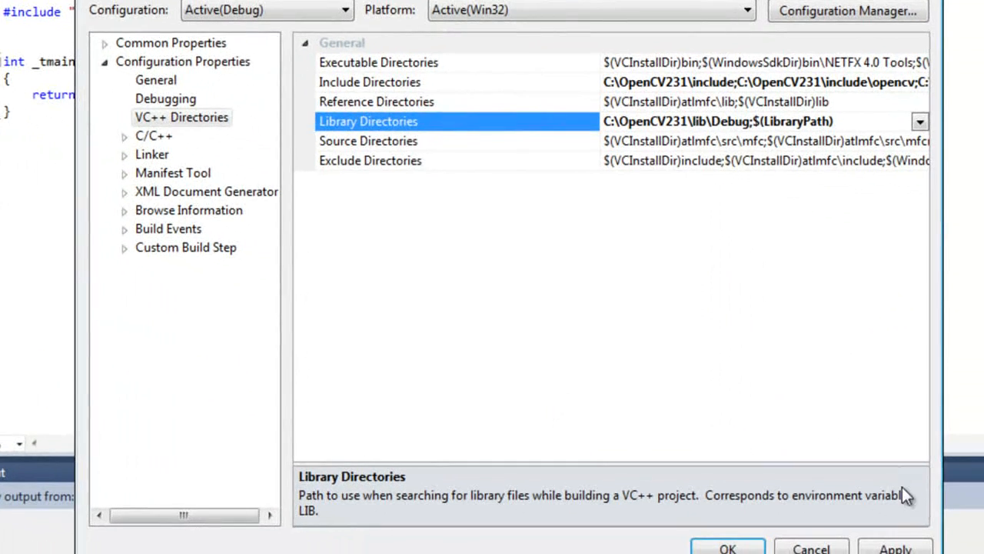
left_click(896, 546)
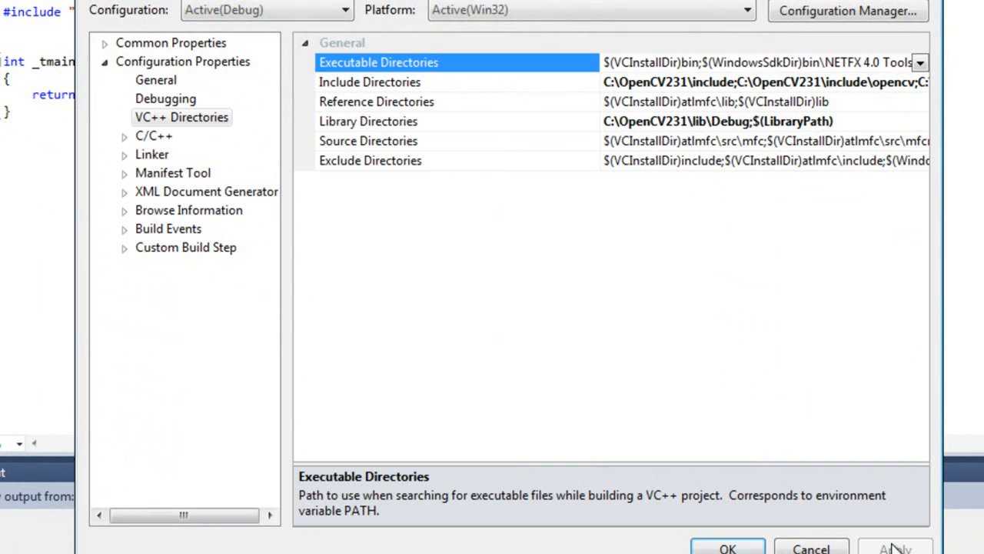
Step: Switch the project properties to the Release configuration and start a new Library Directories entry
left_click(262, 17)
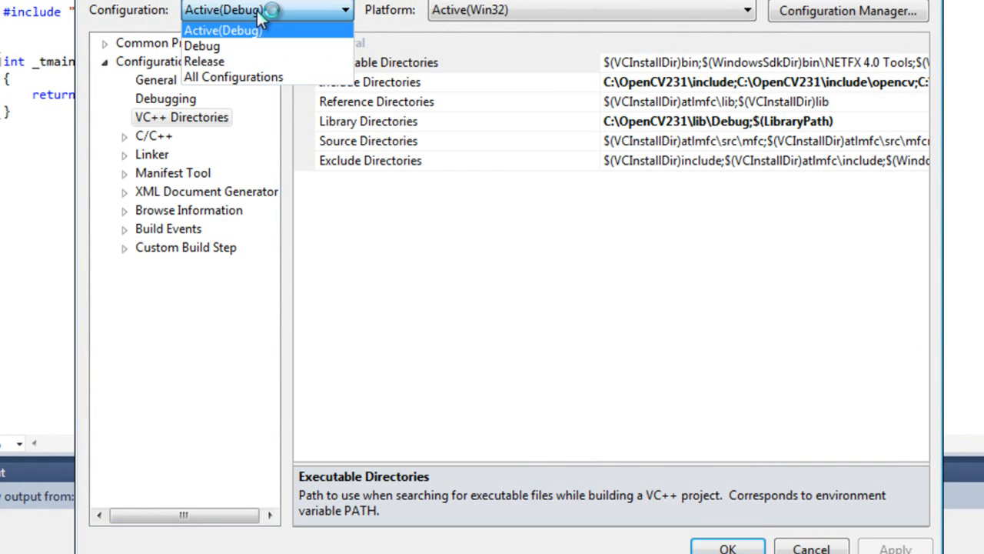
left_click(239, 61)
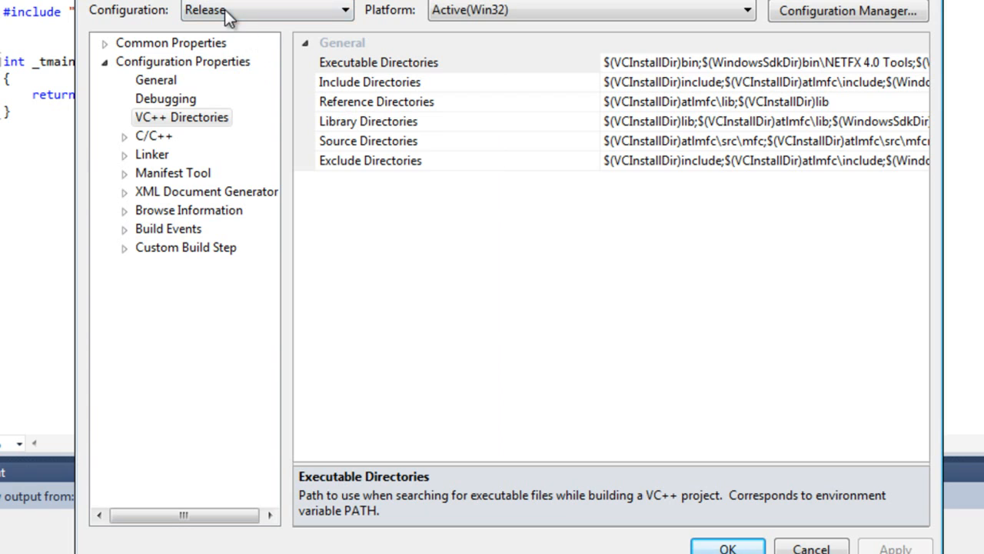
left_click(377, 122)
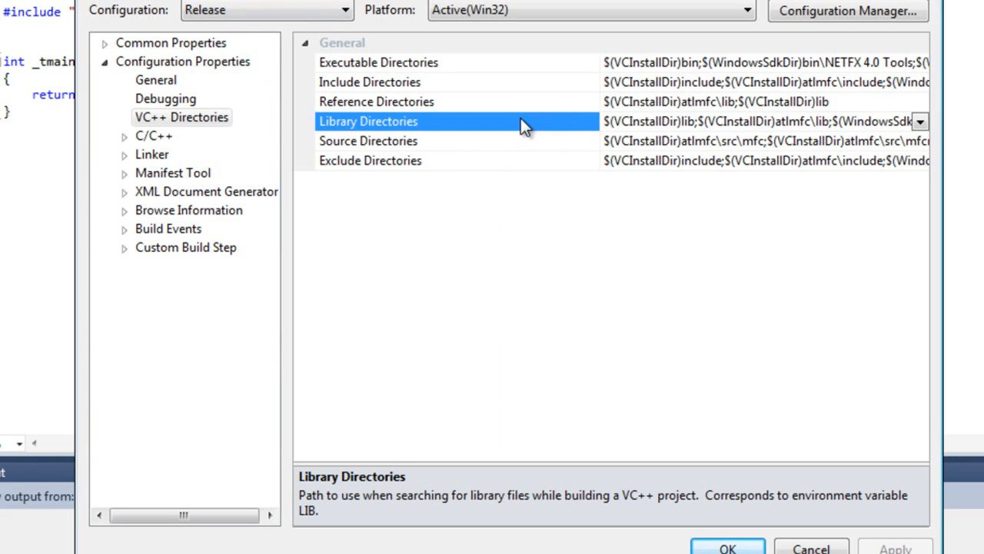
left_click(921, 123)
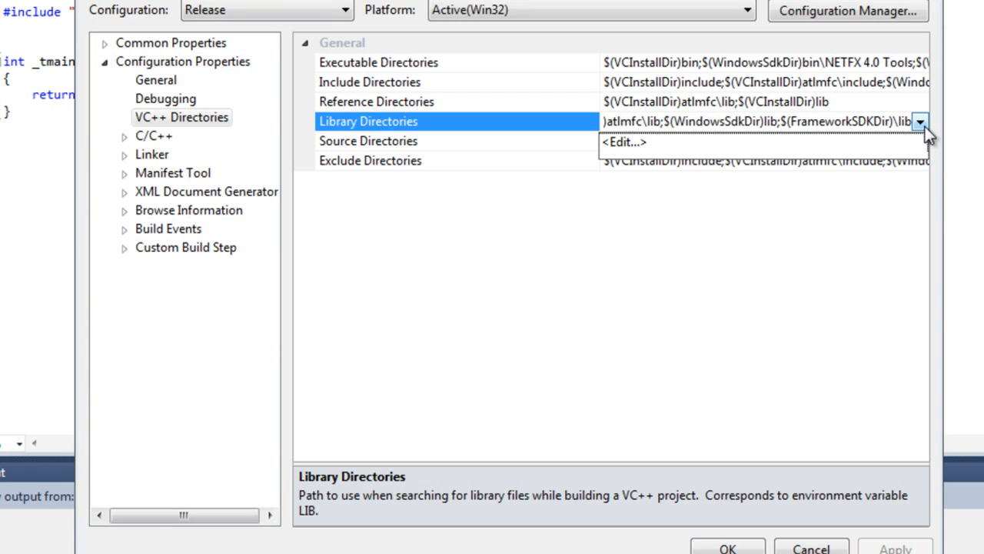
left_click(626, 143)
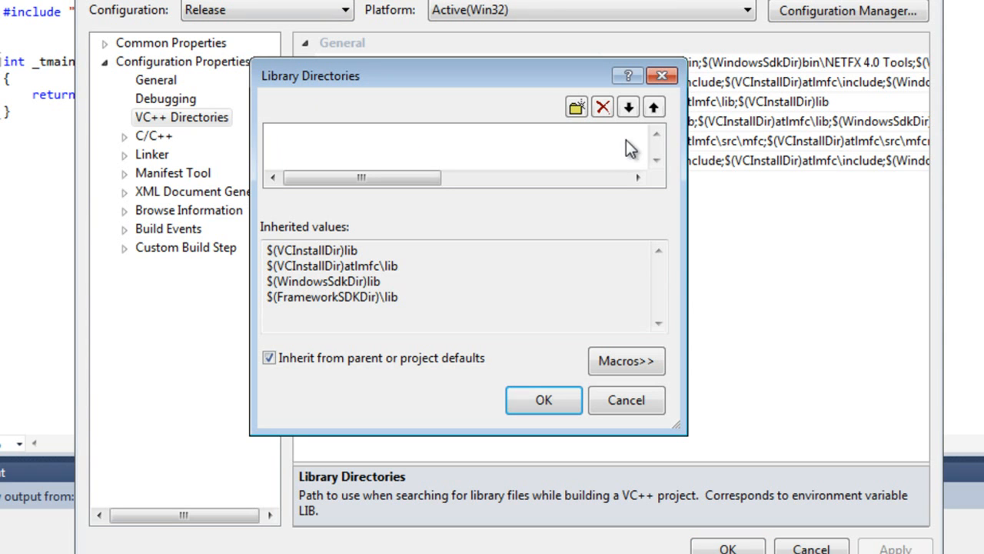
left_click(575, 111)
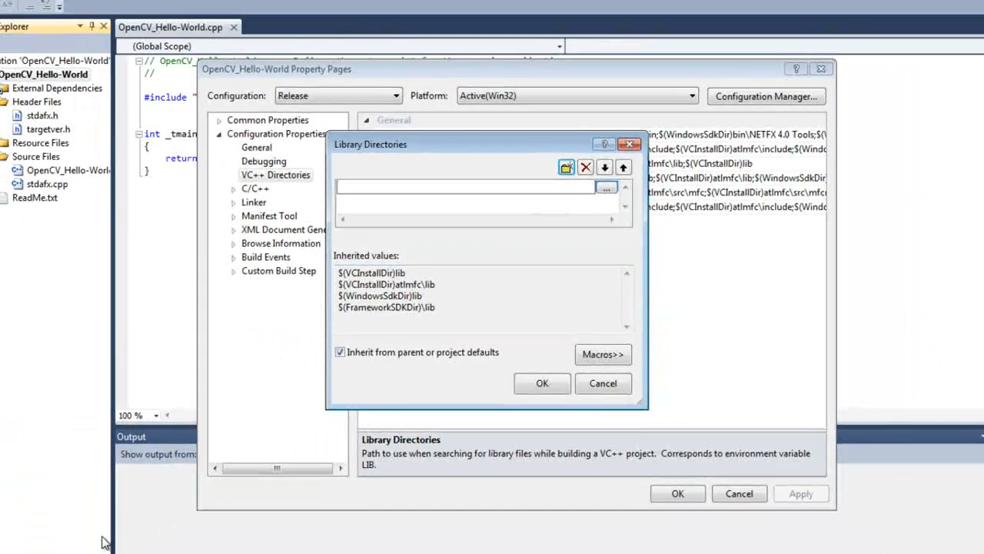
Step: Switch to Windows Explorer, browse to C:\OpenCV231\lib\Release and copy the folder's address as text
left_click(96, 552)
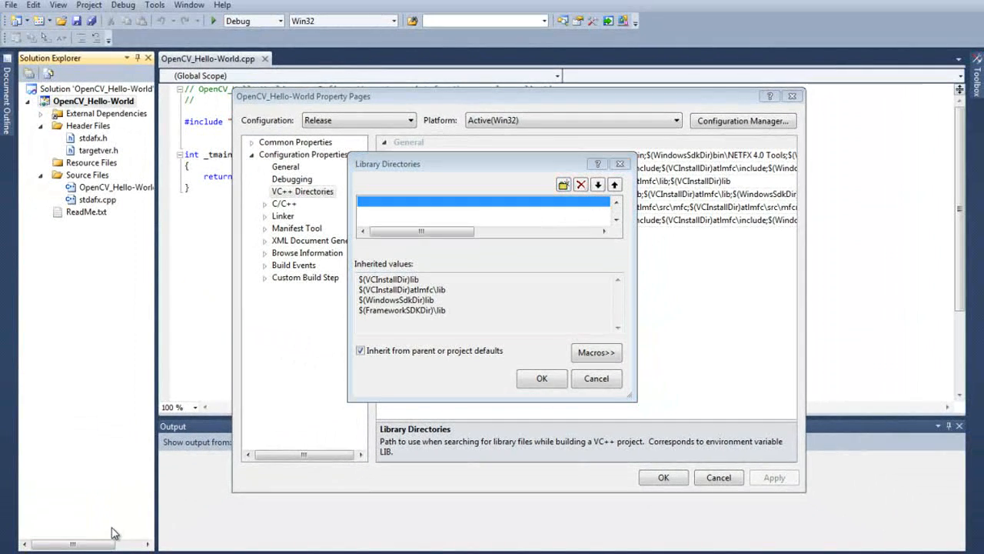
left_click(185, 551)
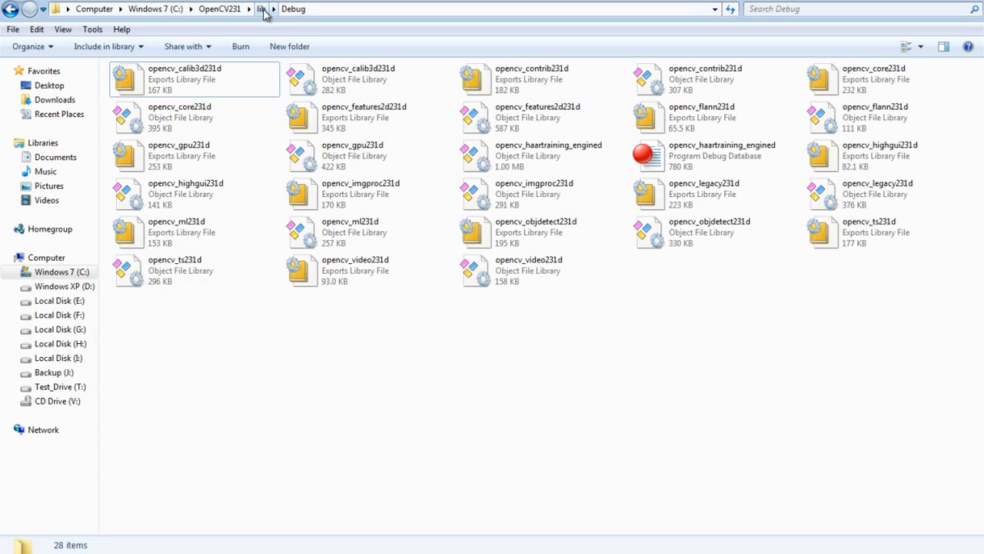
left_click(233, 9)
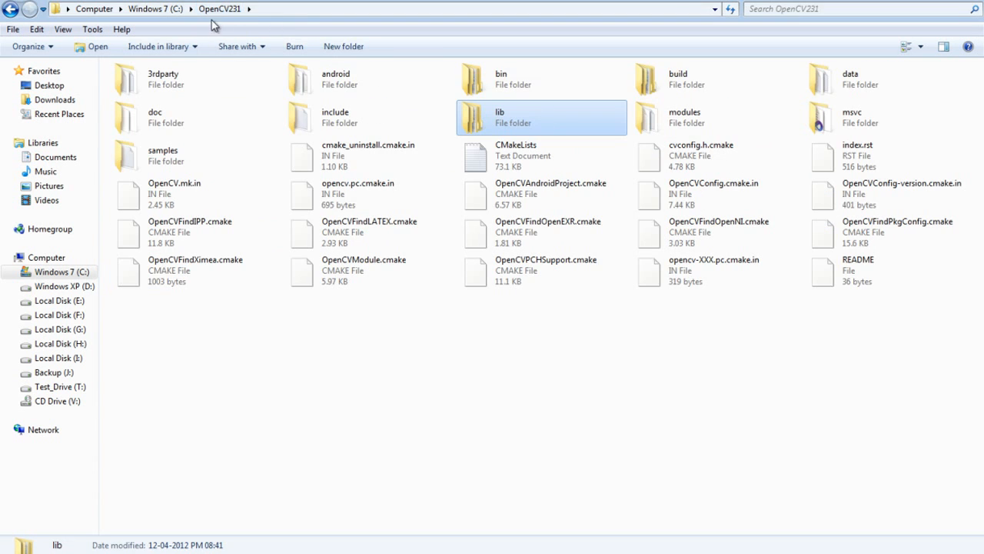
double_click(489, 118)
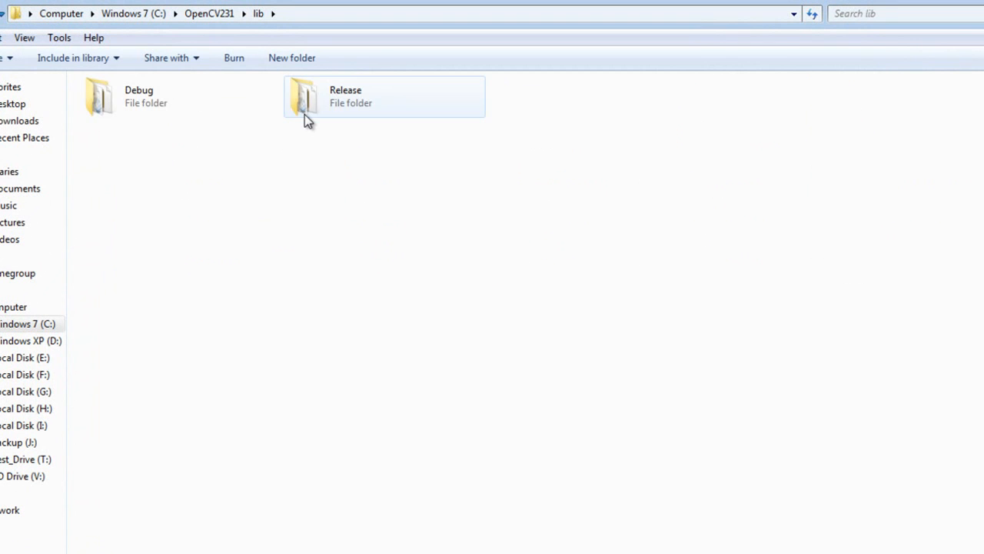
double_click(306, 120)
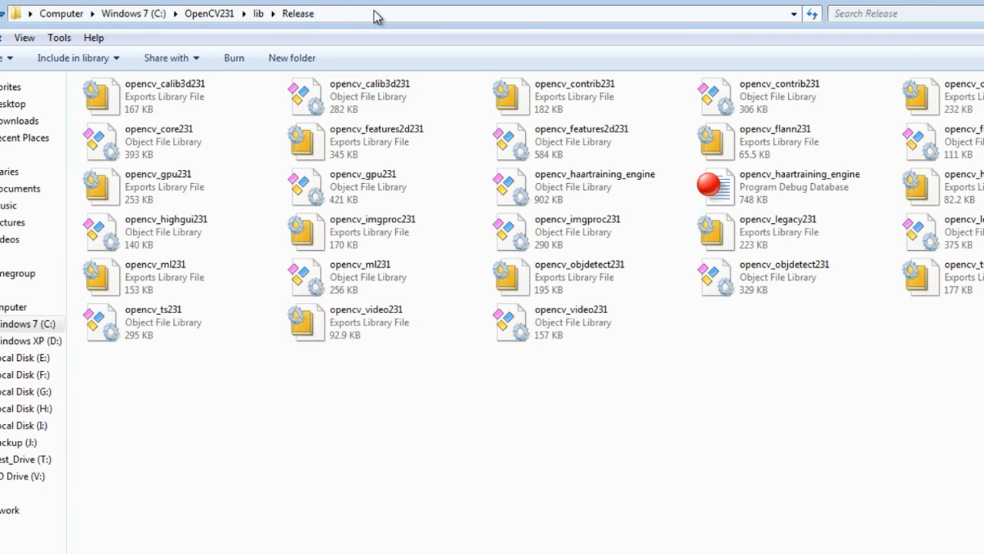
right_click(376, 15)
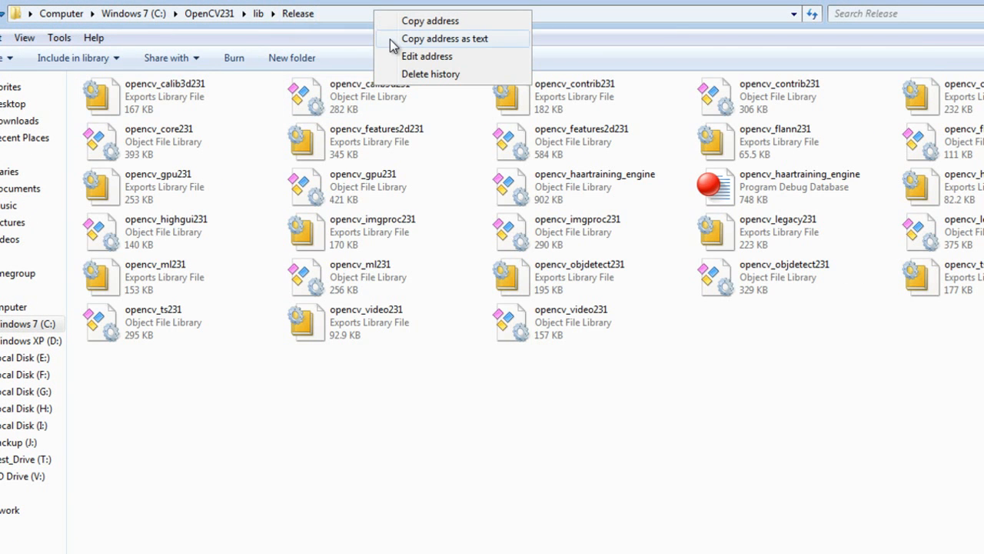
left_click(394, 42)
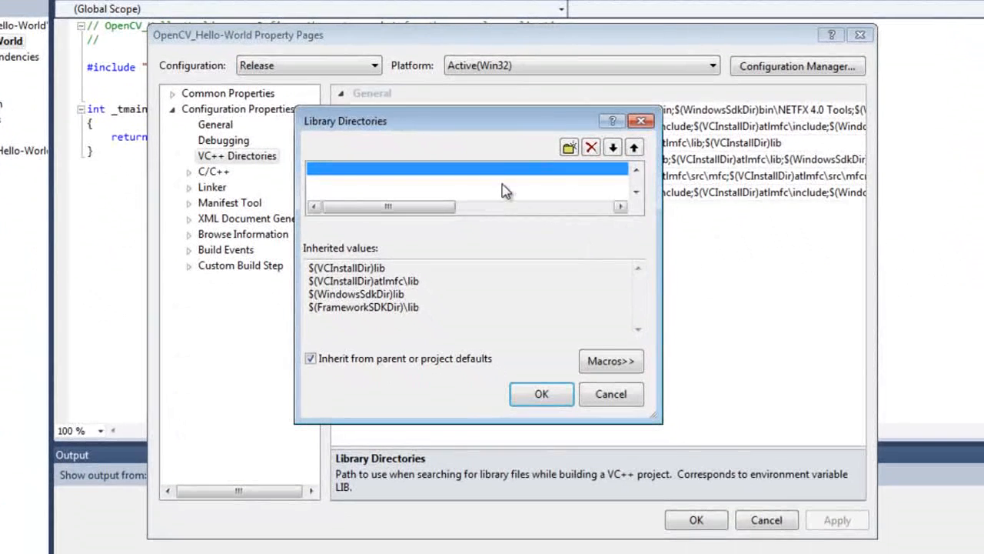
Step: Enter C:\OpenCV231\lib\Release as the Release library directory in Visual C++ and apply the change
left_click(506, 169)
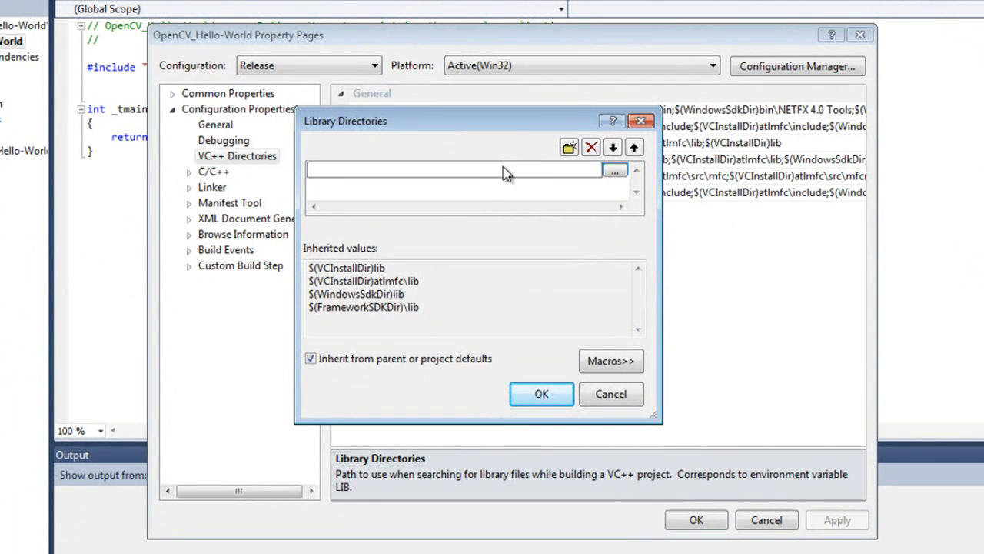
right_click(503, 169)
left_click(542, 241)
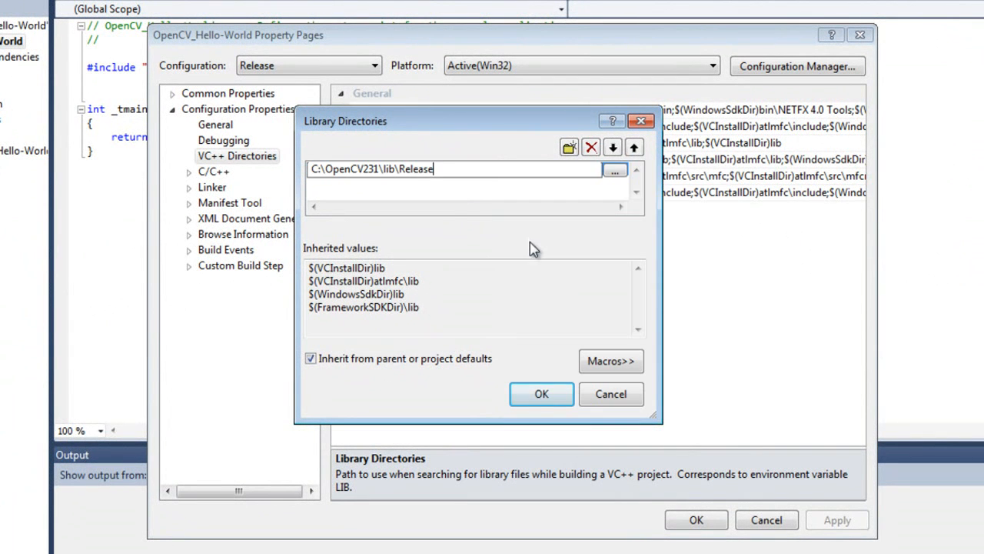
left_click(542, 394)
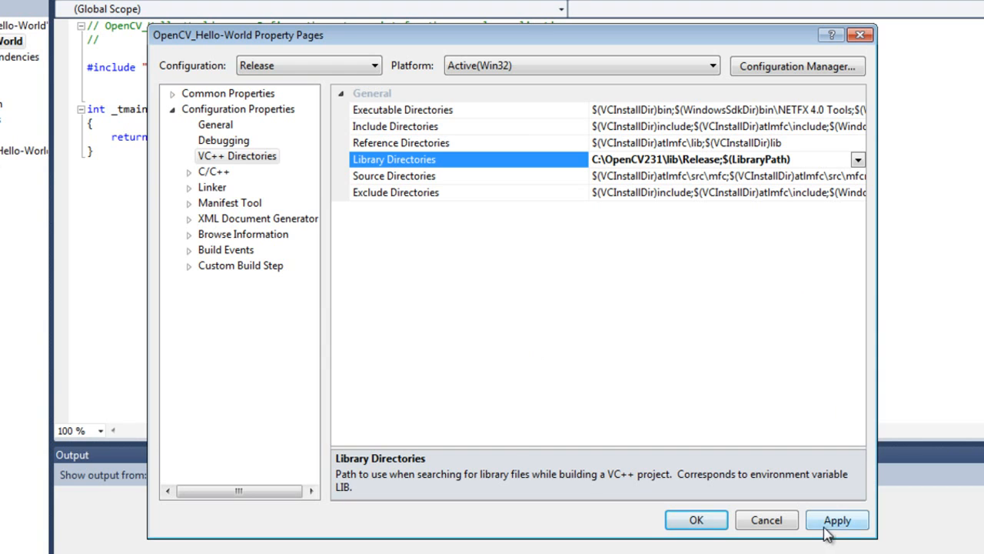
left_click(828, 529)
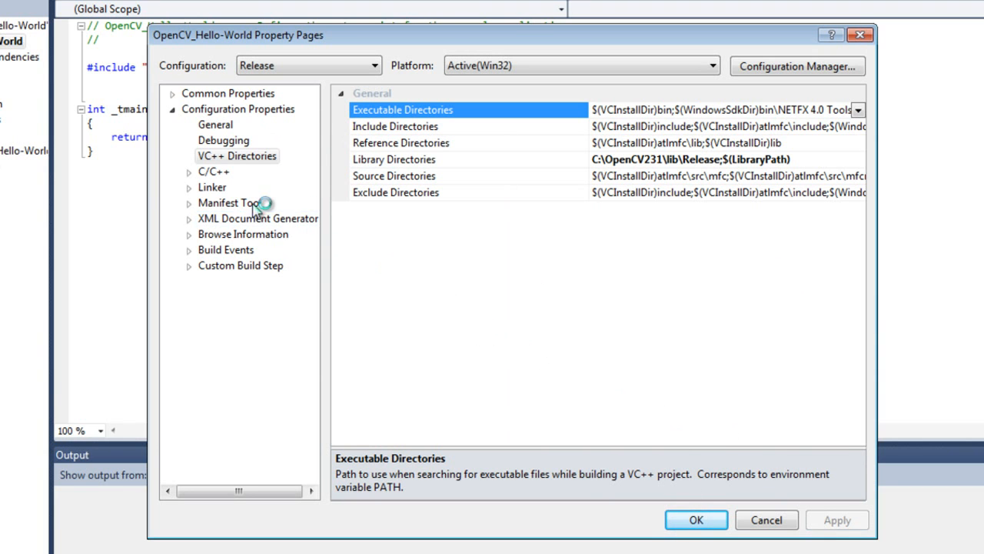
Step: Switch the properties to the Debug configuration and open the Linker Input setting Additional Dependencies for editing
left_click(306, 66)
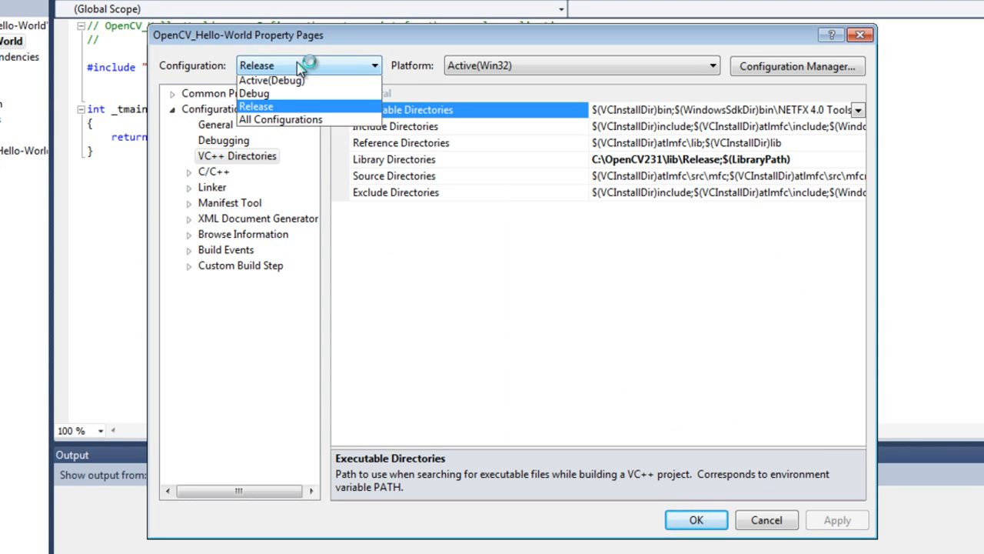
left_click(283, 96)
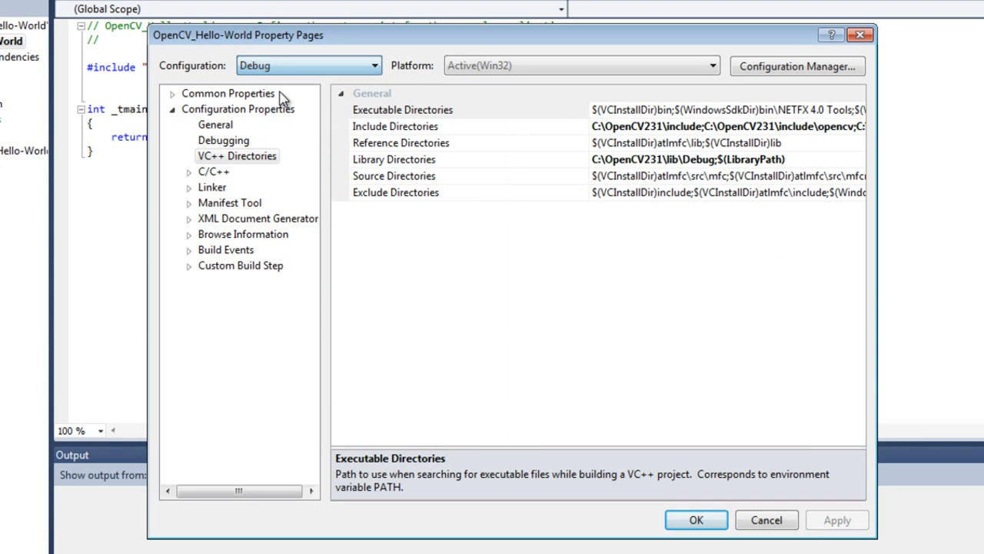
double_click(215, 190)
left_click(226, 219)
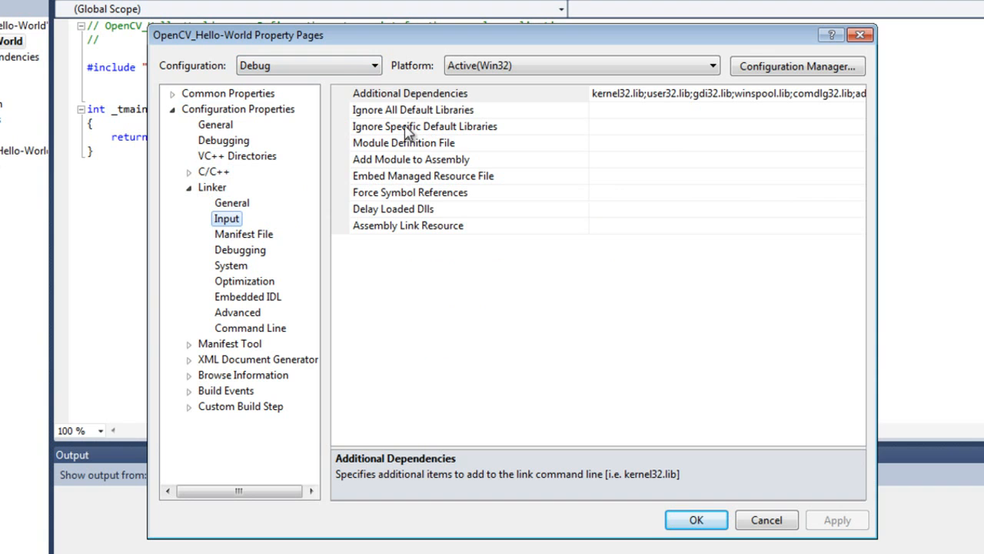
left_click(441, 99)
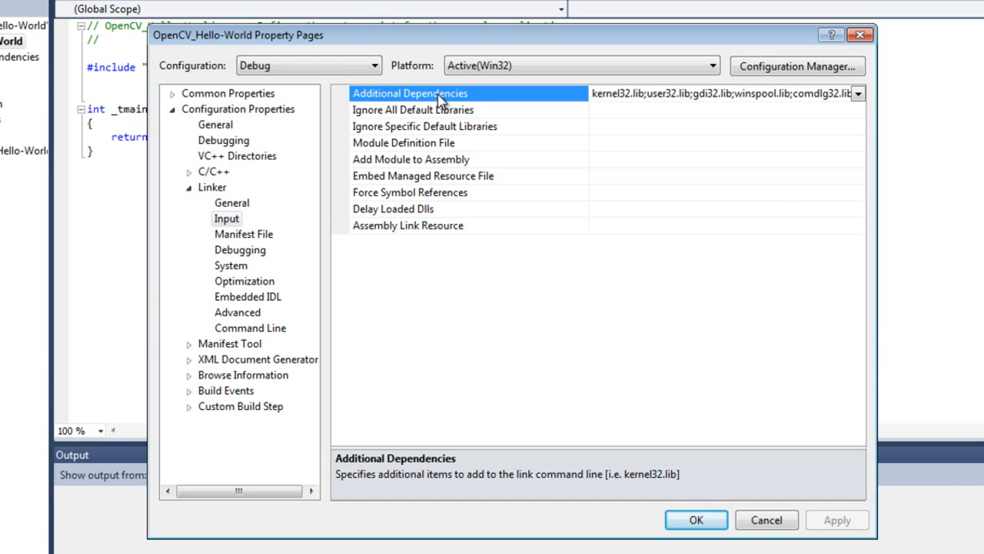
left_click(858, 93)
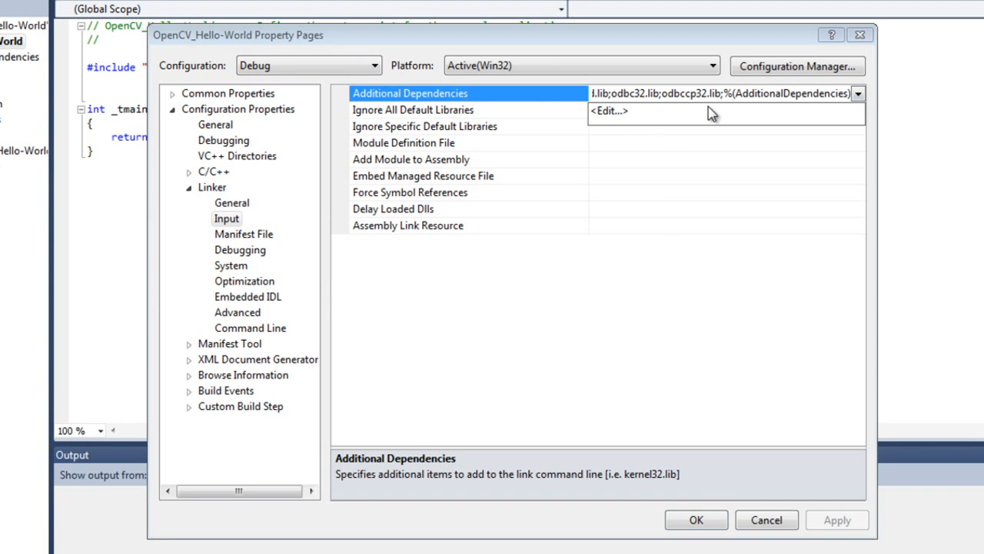
left_click(620, 111)
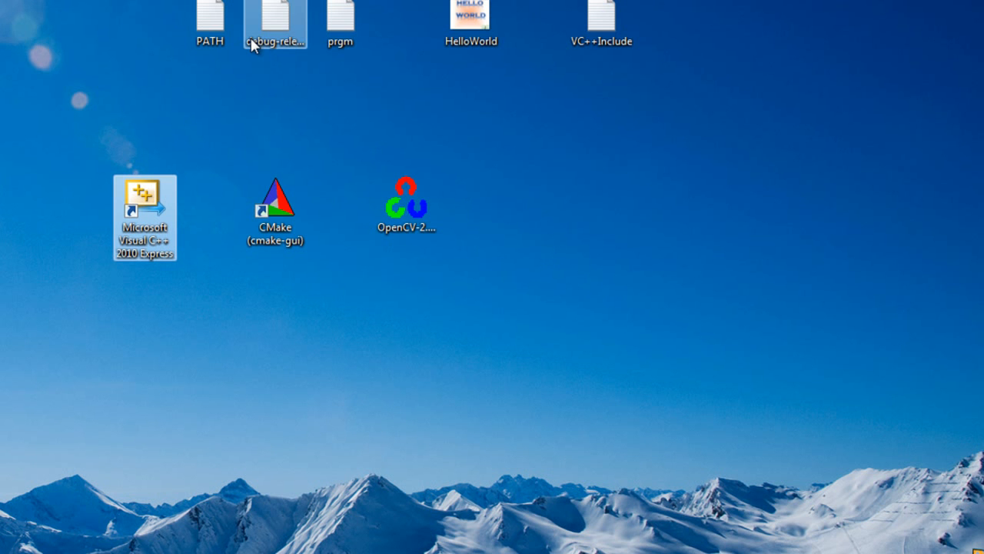
Step: Open the debug-release notes from the desktop, copy the Debug list from opencv_calib3d231d.lib to opencv_video231d.lib and minimise Notepad
left_click(254, 42)
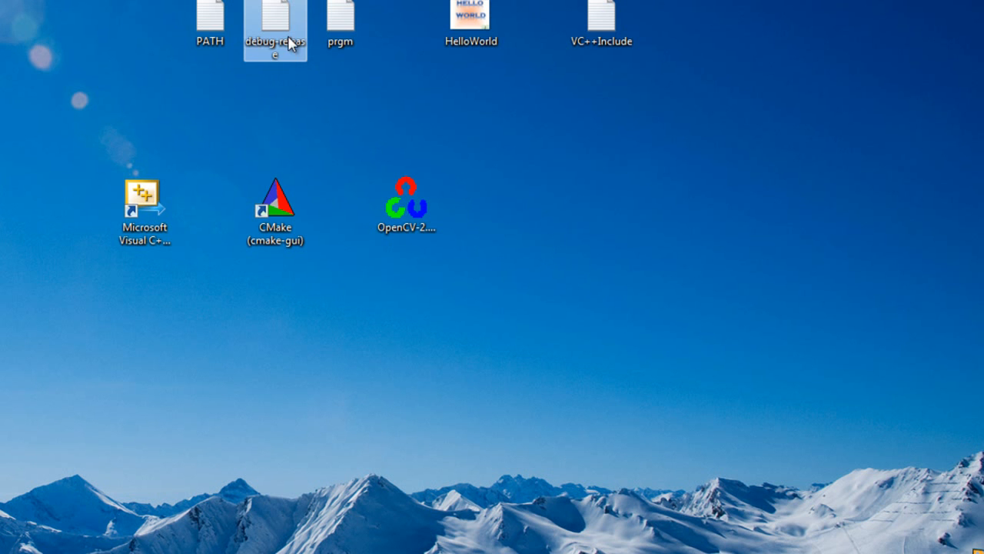
double_click(286, 39)
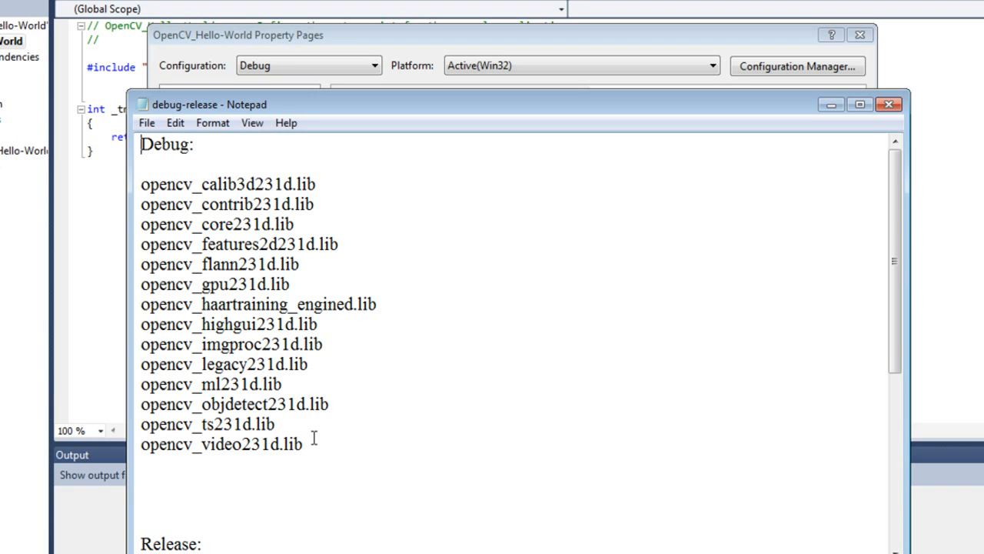
left_click_drag(312, 444, 153, 180)
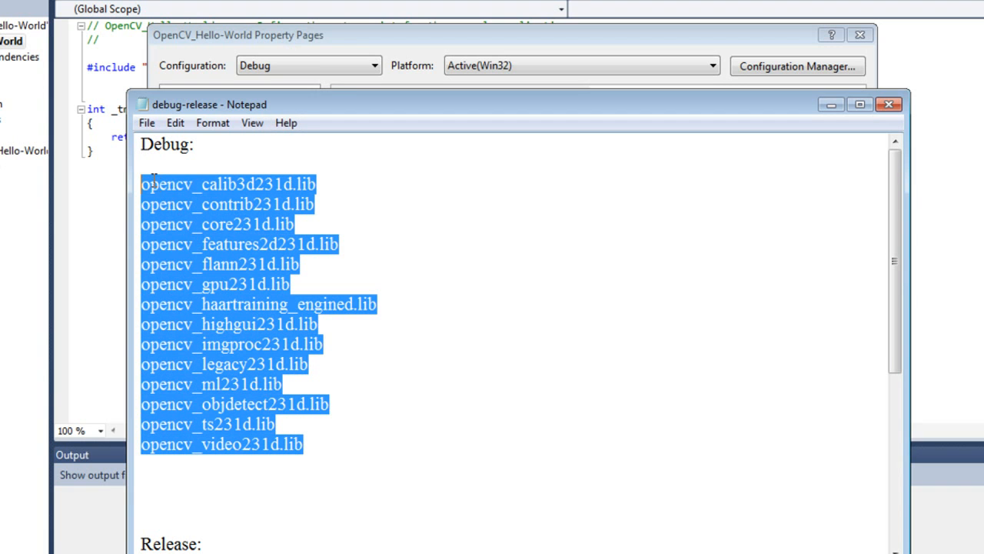
right_click(245, 222)
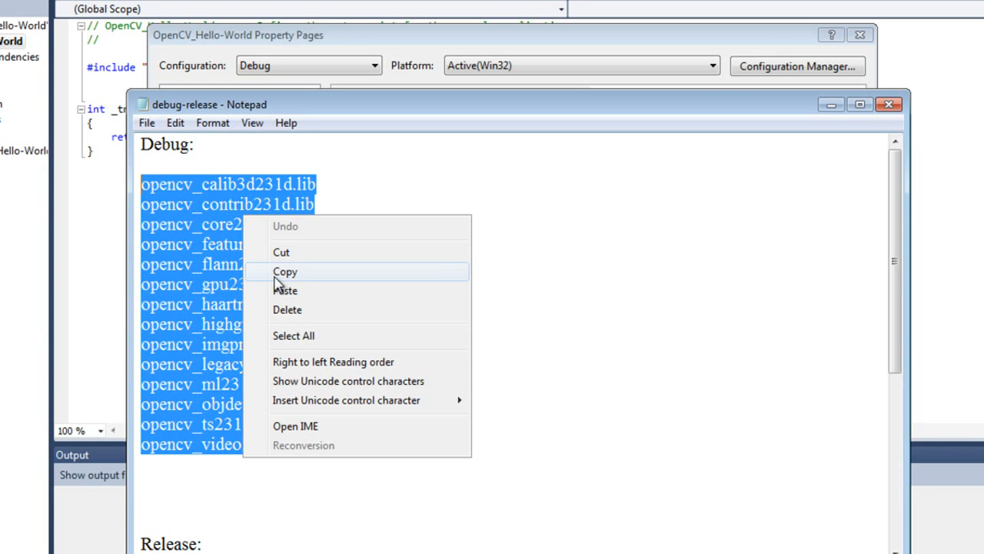
left_click(281, 273)
left_click(321, 460)
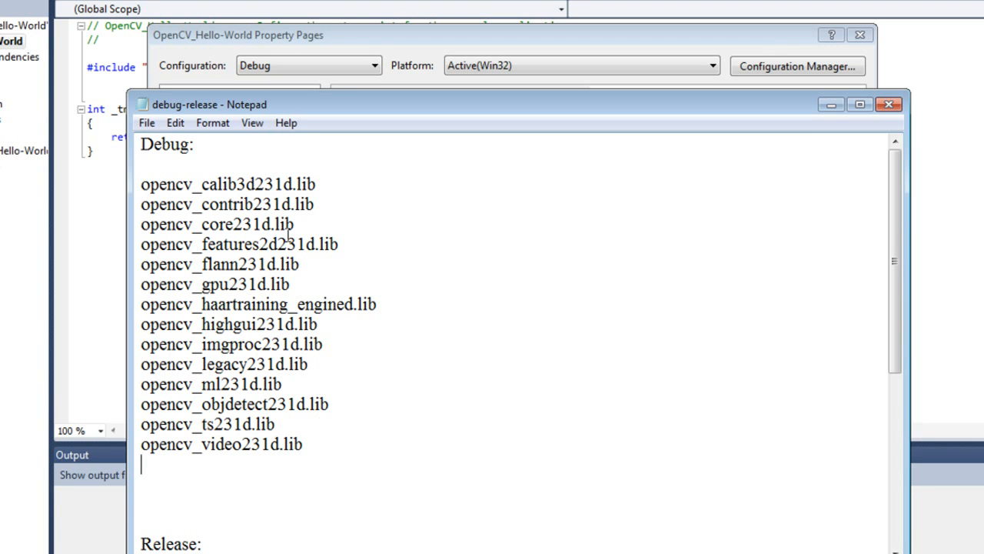
left_click(830, 106)
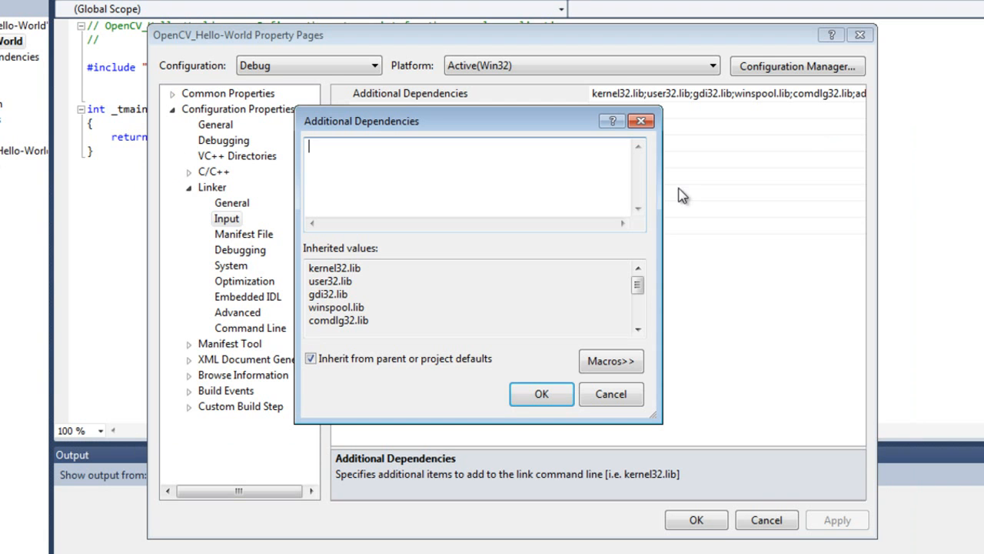
Step: Paste the copied OpenCV Debug library names into the Additional Dependencies, check the list and apply the change
right_click(429, 165)
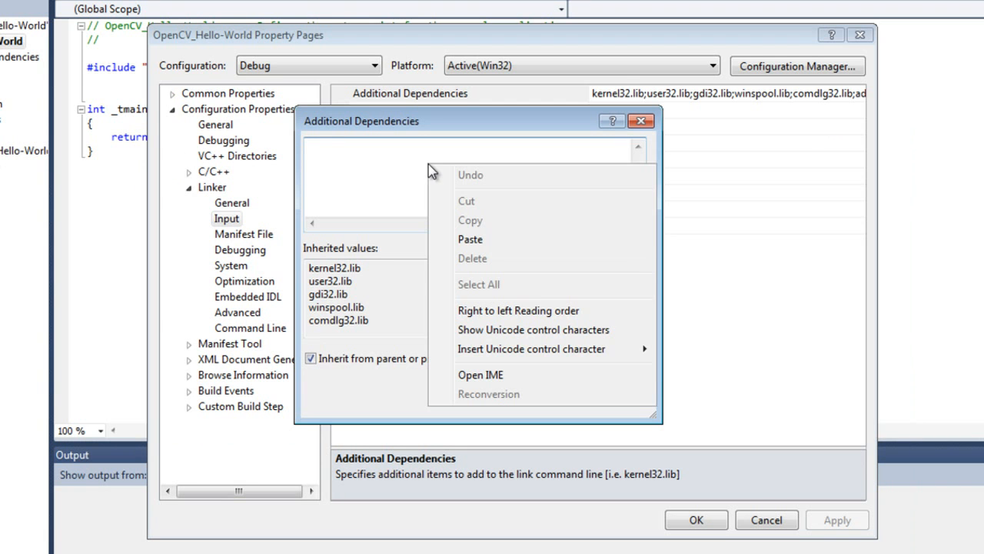
left_click(454, 239)
scroll(440, 199, "up", 3)
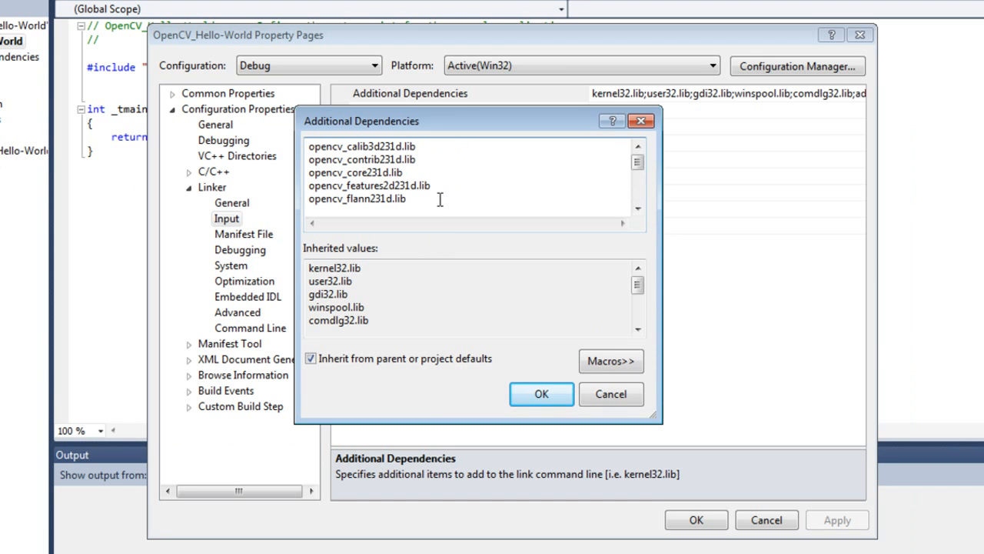
scroll(440, 199, "down", 3)
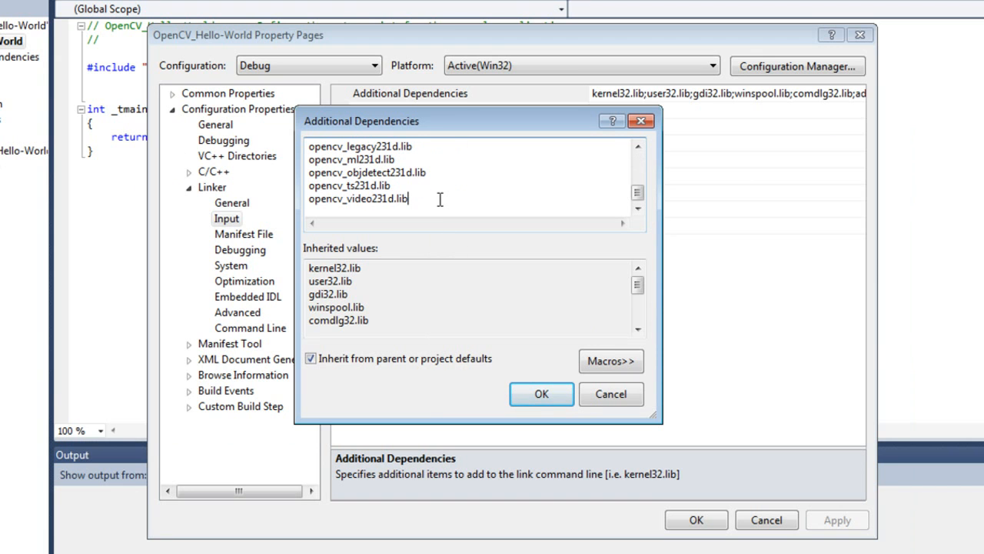
left_click(523, 398)
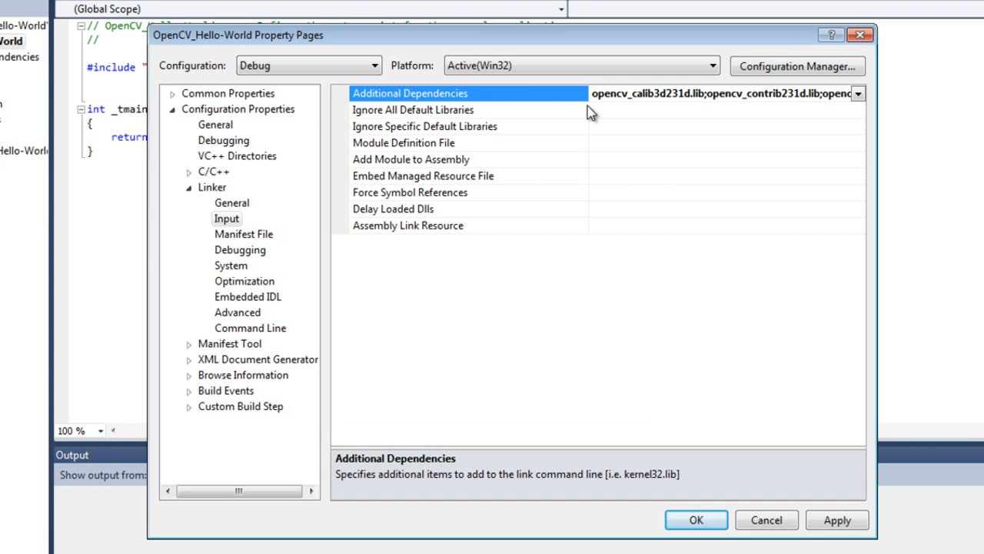
left_click(834, 529)
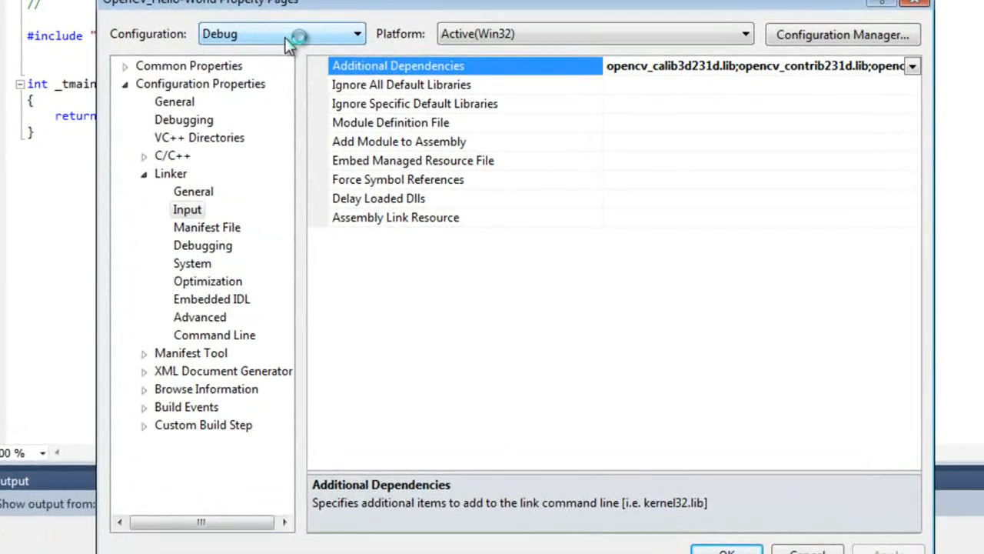
Step: Switch the properties to the Release configuration and open the Linker Input setting Additional Dependencies for editing
left_click(366, 68)
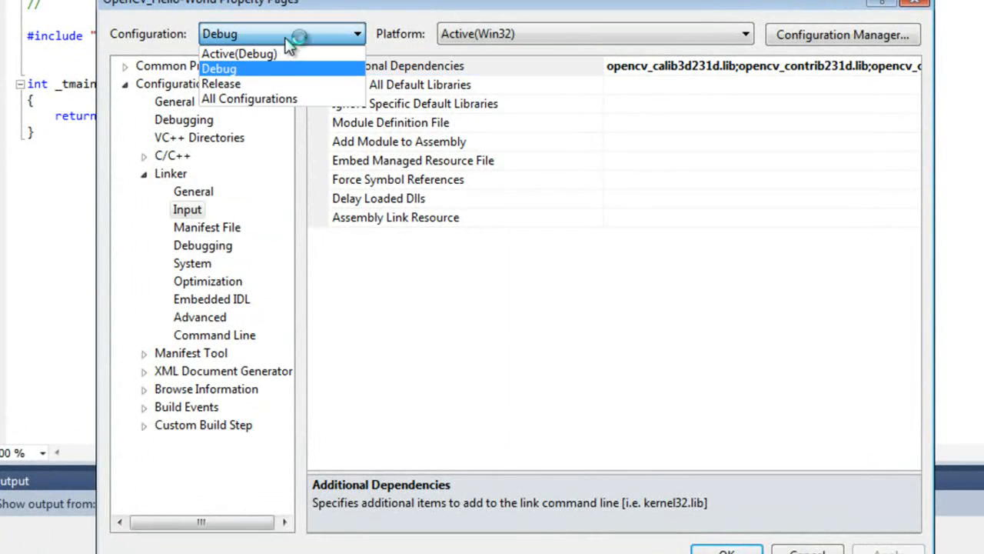
left_click(280, 83)
left_click(596, 73)
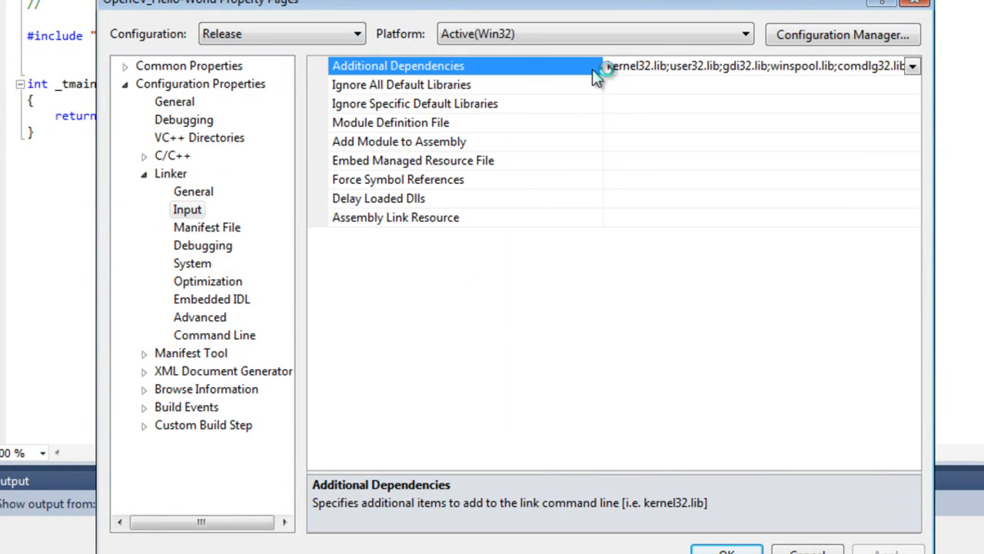
left_click(911, 67)
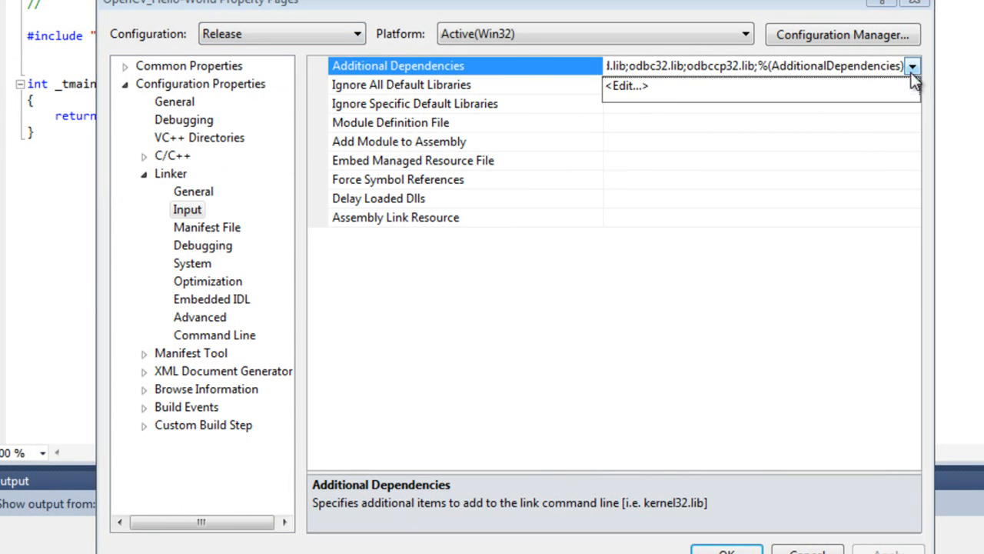
left_click(659, 94)
Step: Copy the Release list from opencv_calib3d231.lib to opencv_video231.lib in the debug-release notes and minimise Notepad
key("alt+Tab")
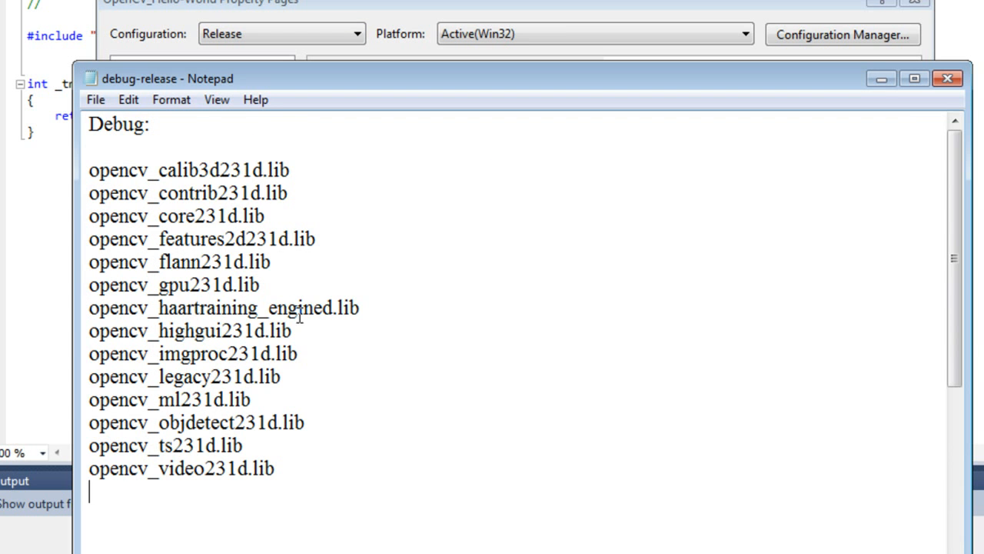
scroll(259, 475, "down", 6)
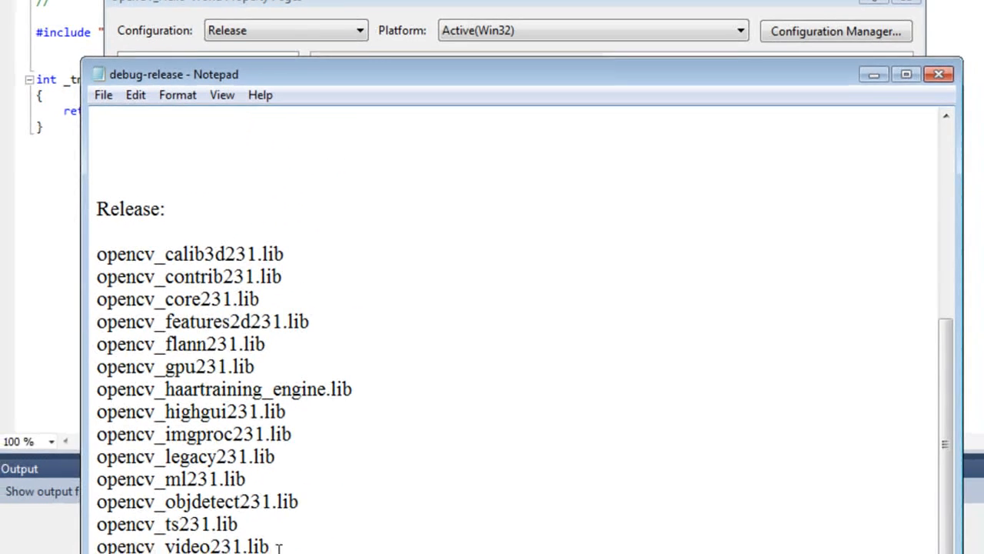
left_click_drag(280, 543, 114, 239)
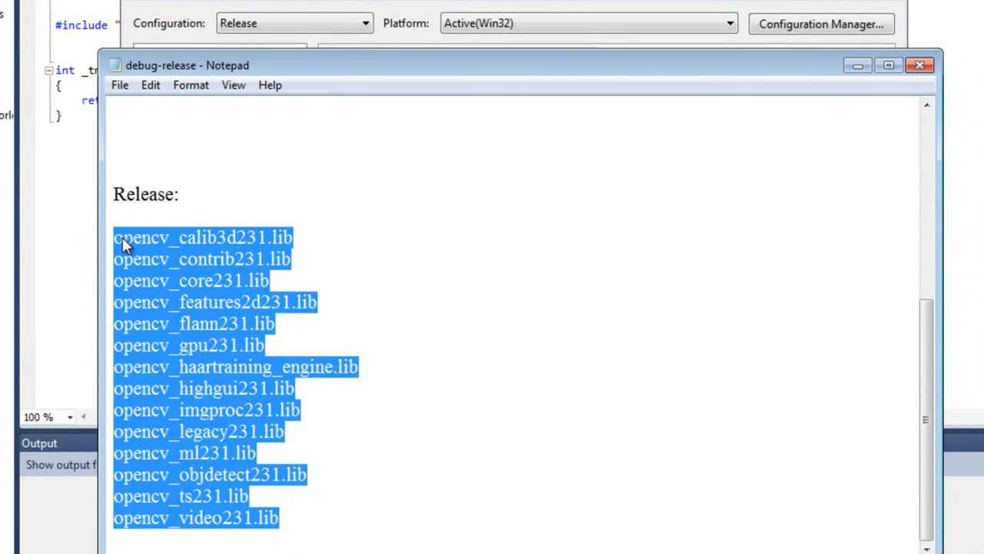
right_click(122, 237)
left_click(168, 300)
left_click(857, 66)
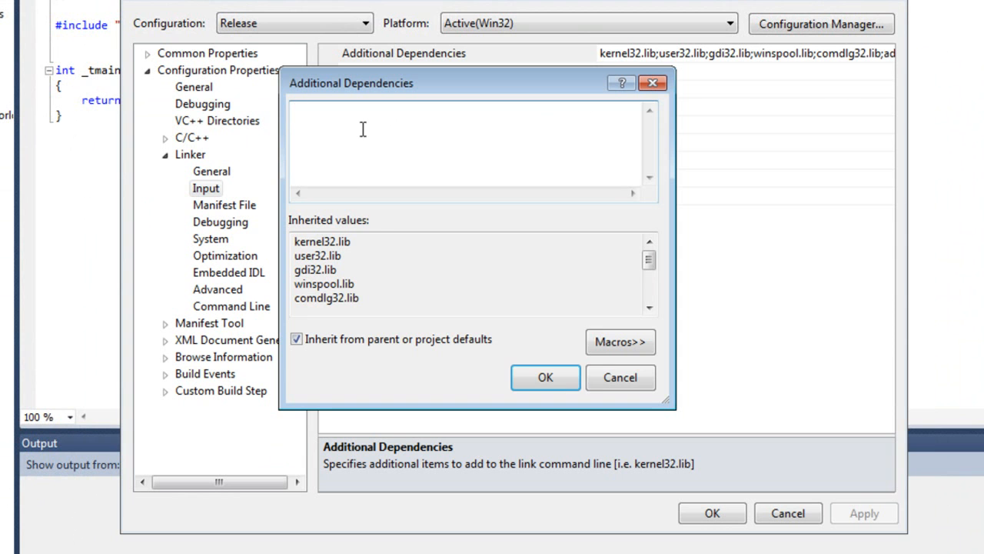
Step: Paste the copied OpenCV Release library names into the Additional Dependencies, apply the change and close the project properties
right_click(363, 129)
left_click(392, 209)
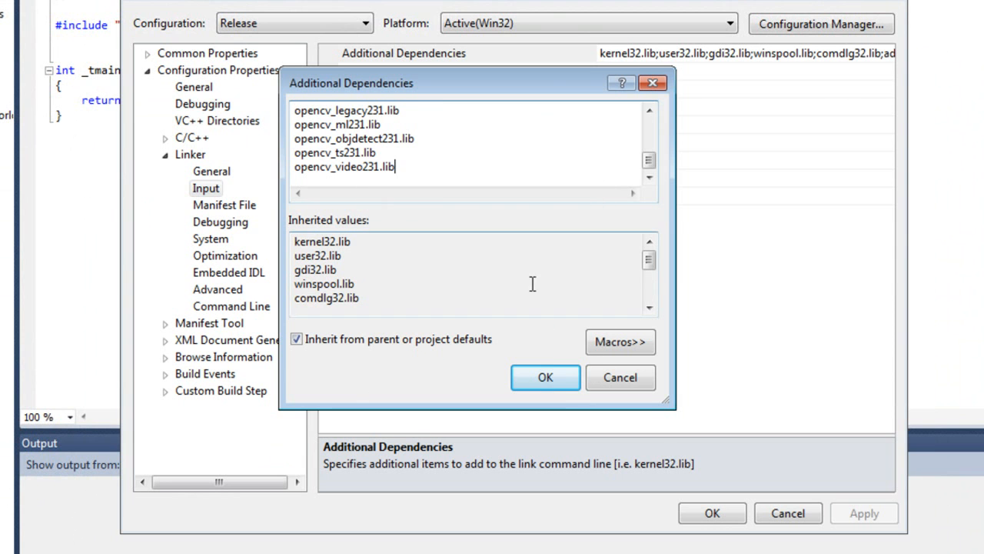
left_click(547, 379)
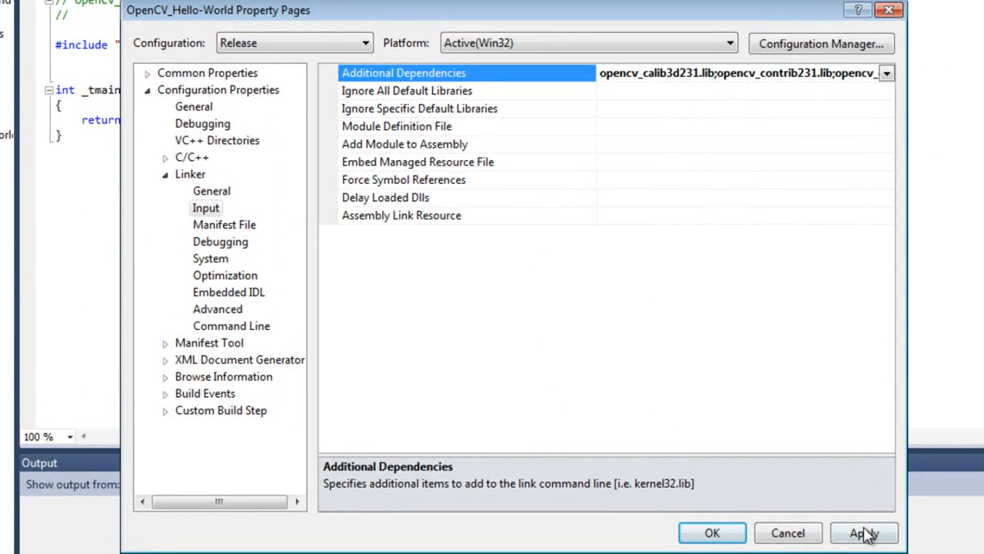
left_click(865, 516)
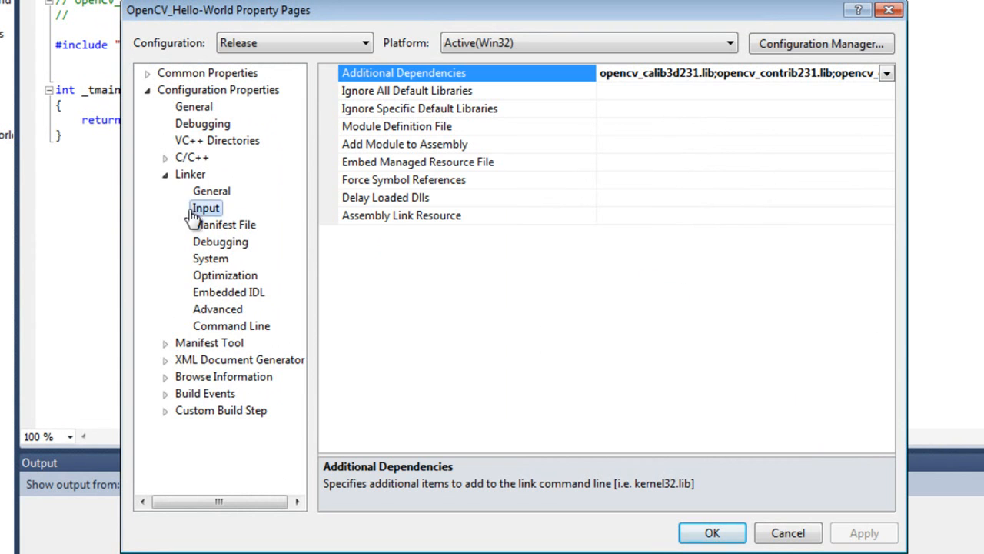
left_click(714, 534)
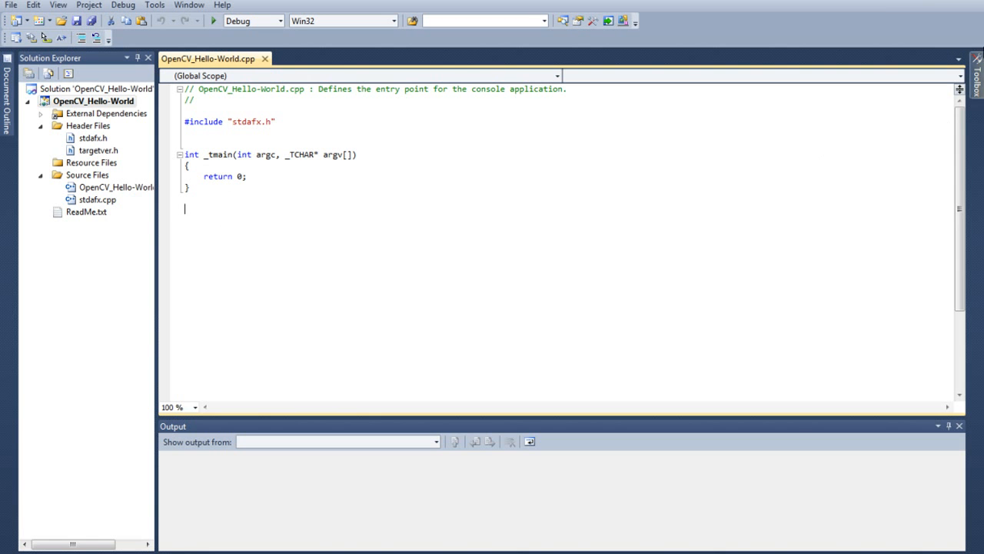
Step: Open the prgm notes from the desktop, copy the complete OpenCV program code and minimise Notepad
left_click(926, 1)
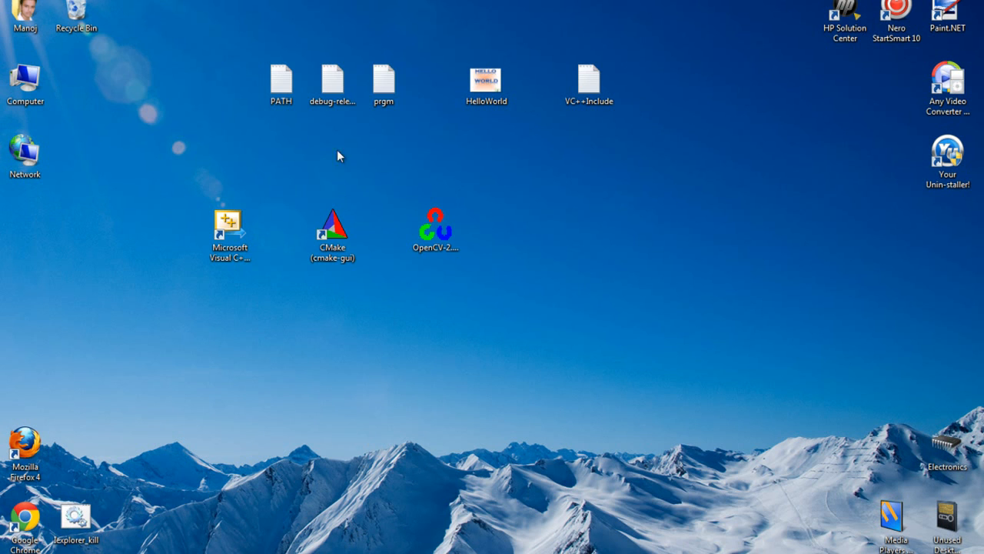
double_click(393, 77)
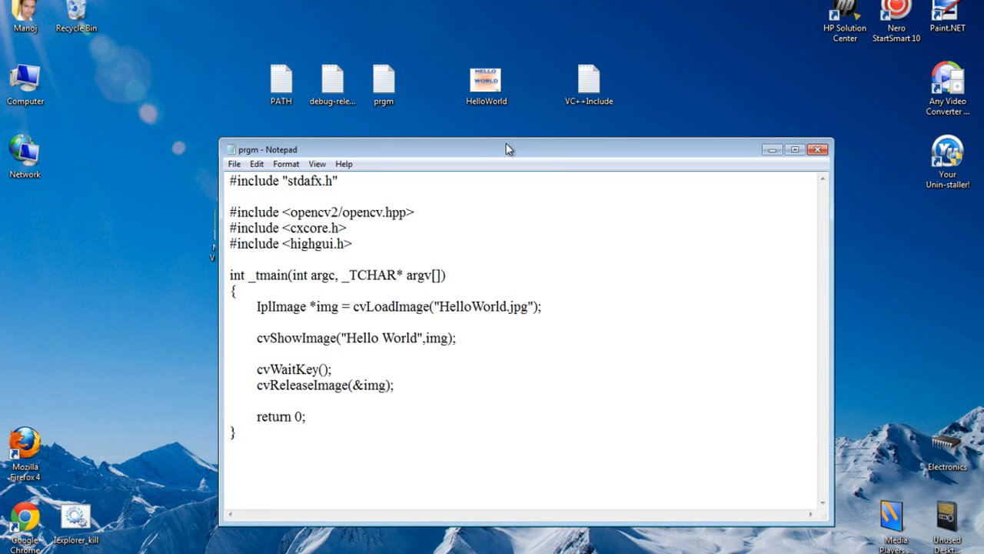
left_click_drag(506, 149, 543, 118)
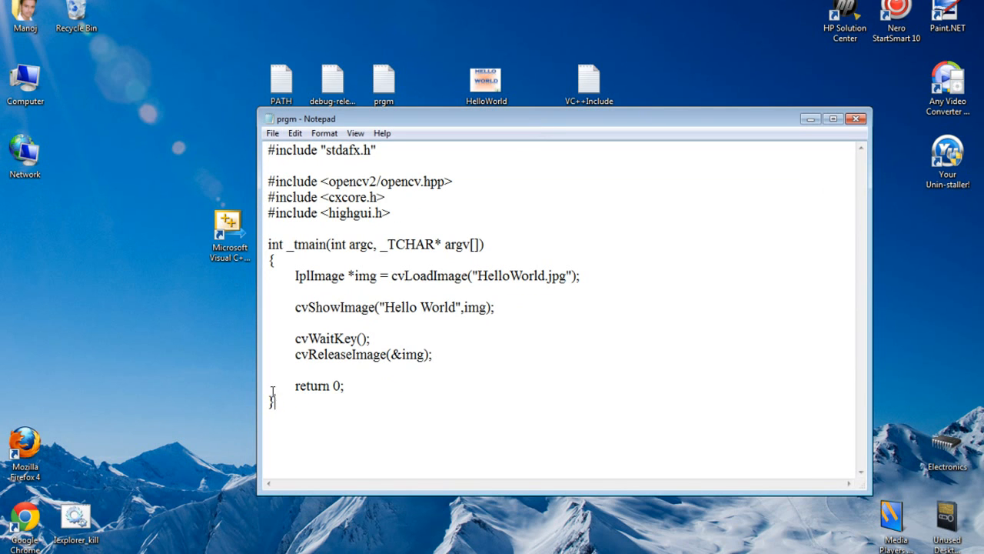
left_click_drag(274, 400, 275, 150)
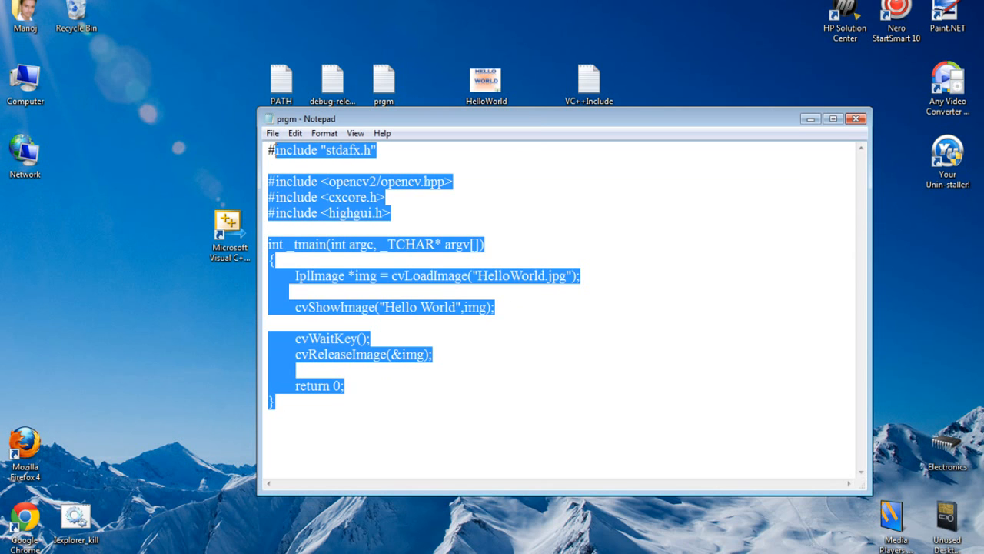
right_click(285, 141)
left_click(309, 185)
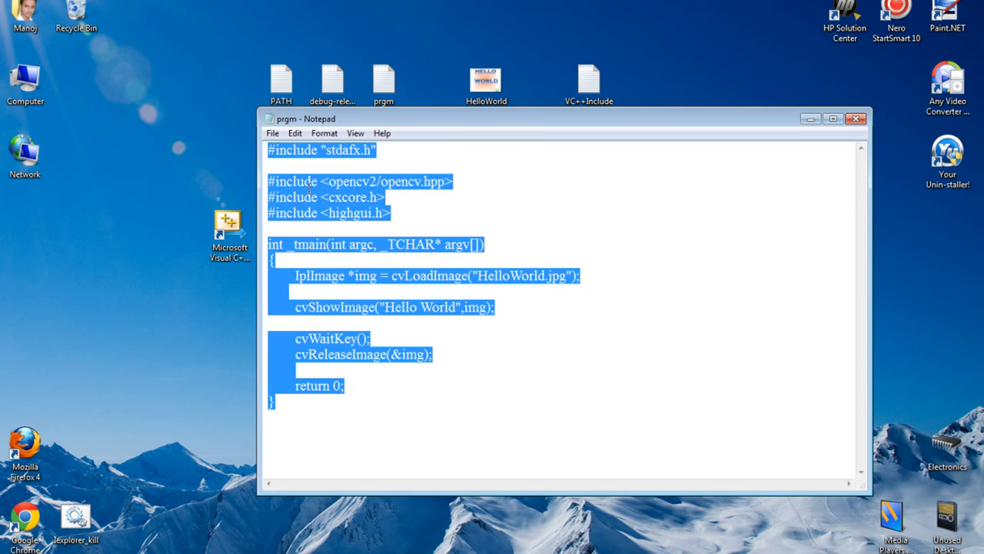
left_click(809, 120)
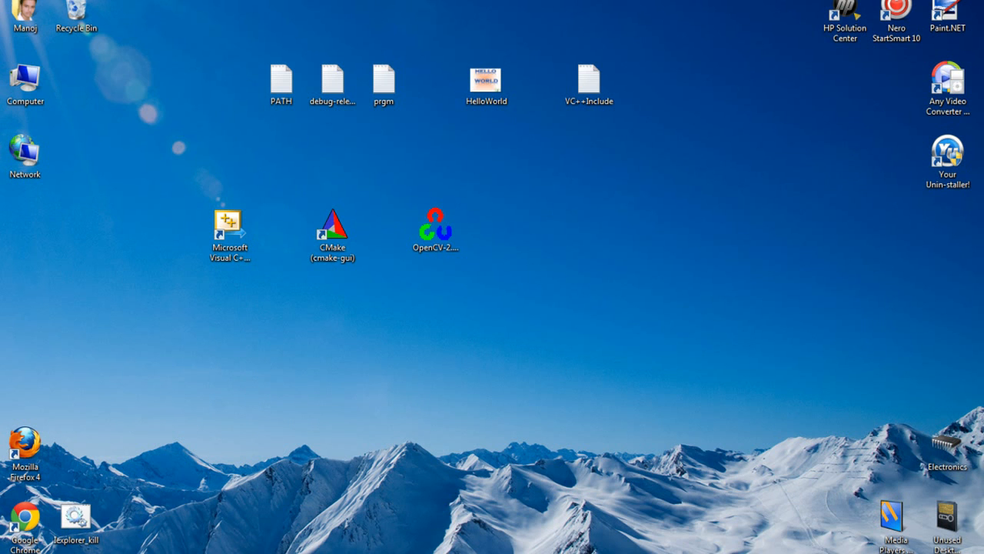
Step: Switch to Visual C++ and replace all code in OpenCV_Hello-World.cpp with the copied program
left_click(385, 553)
left_click_drag(210, 221, 193, 91)
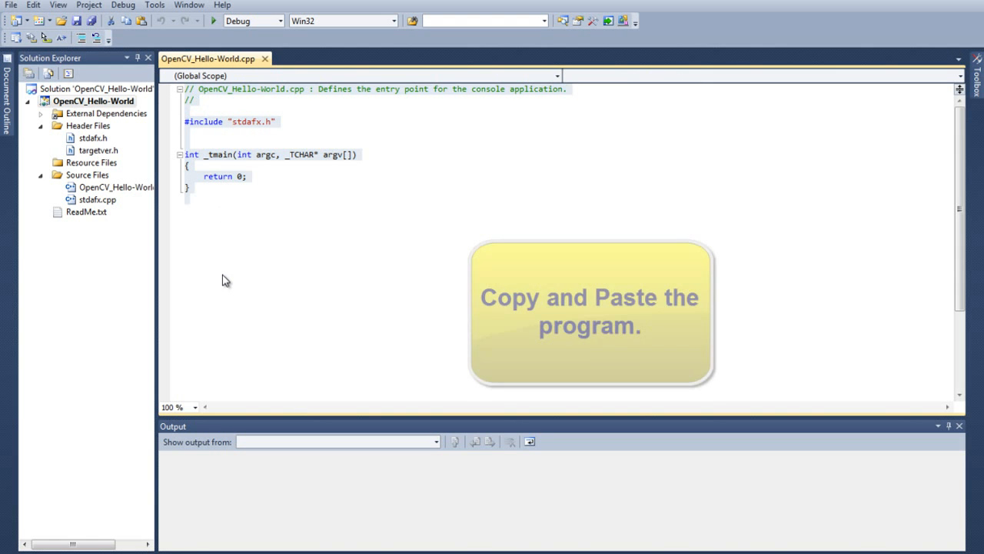
key("ctrl+v")
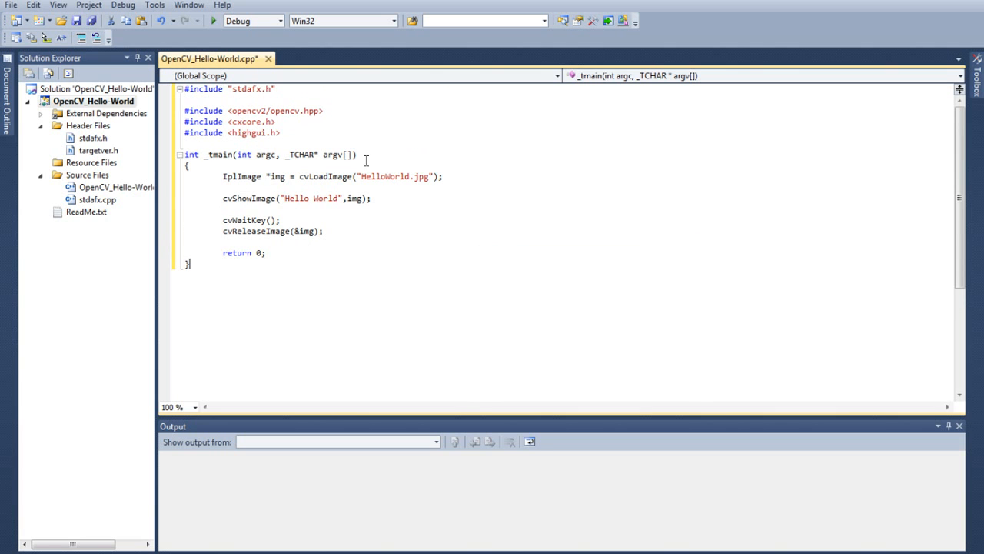
Step: Examine the opencv2/opencv.hpp include line and the HelloWorld.jpg file name in the cvLoadImage call
left_click_drag(320, 111, 231, 110)
left_click(295, 124)
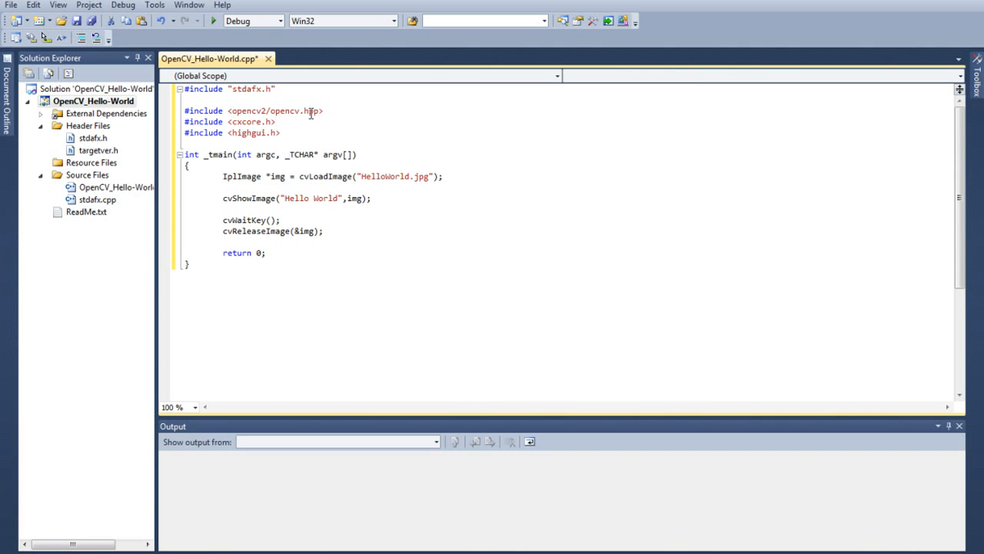
left_click_drag(318, 112, 224, 111)
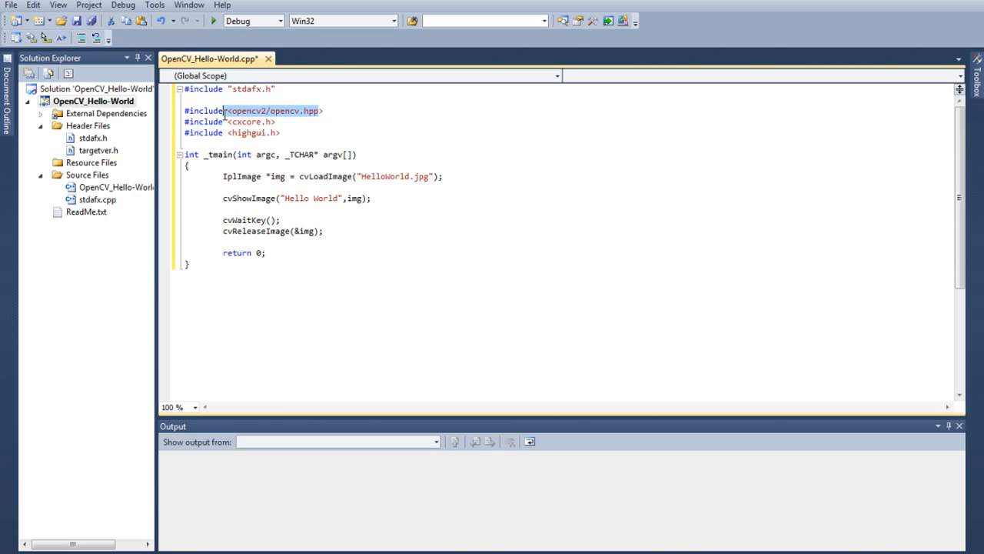
left_click(297, 125)
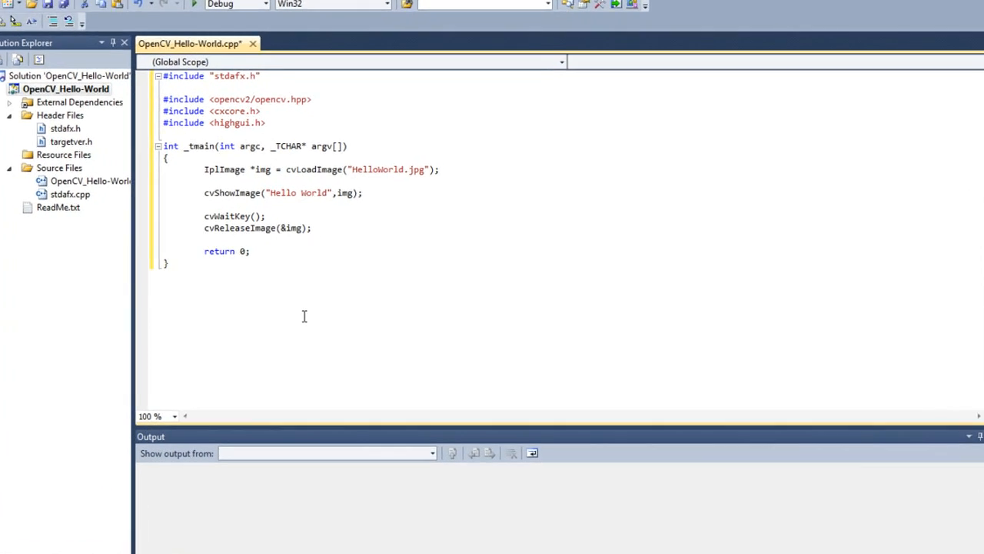
left_click(333, 269)
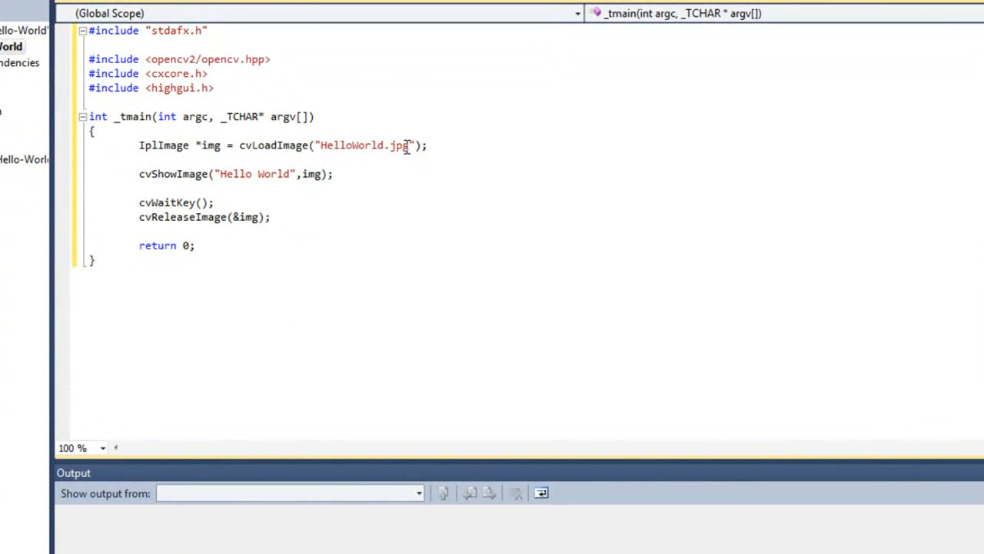
mouse_move(411, 145)
left_mouse_down()
mouse_move(321, 151)
mouse_move(410, 146)
left_mouse_up()
left_click(345, 182)
left_click(409, 187)
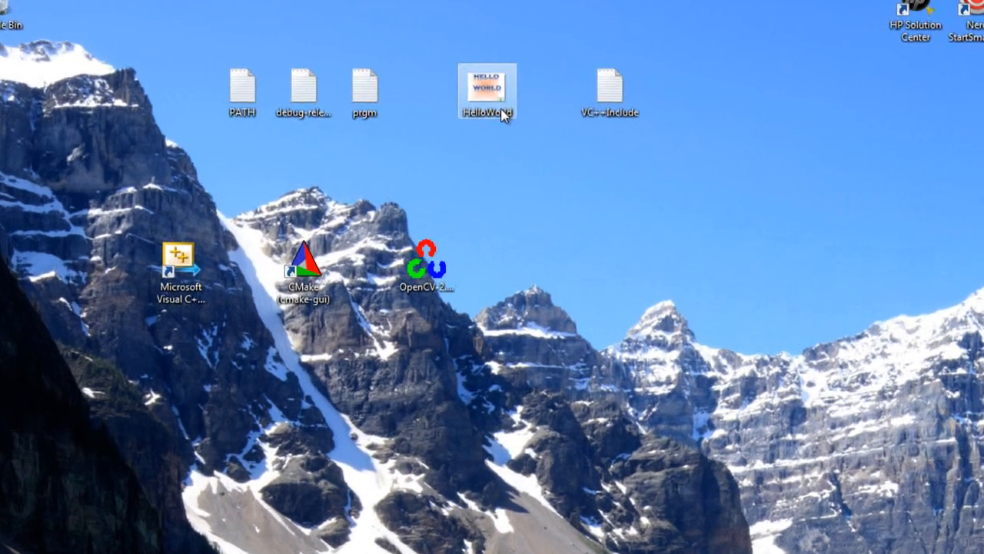
Step: Preview the HelloWorld image on the desktop and copy the image file
double_click(486, 86)
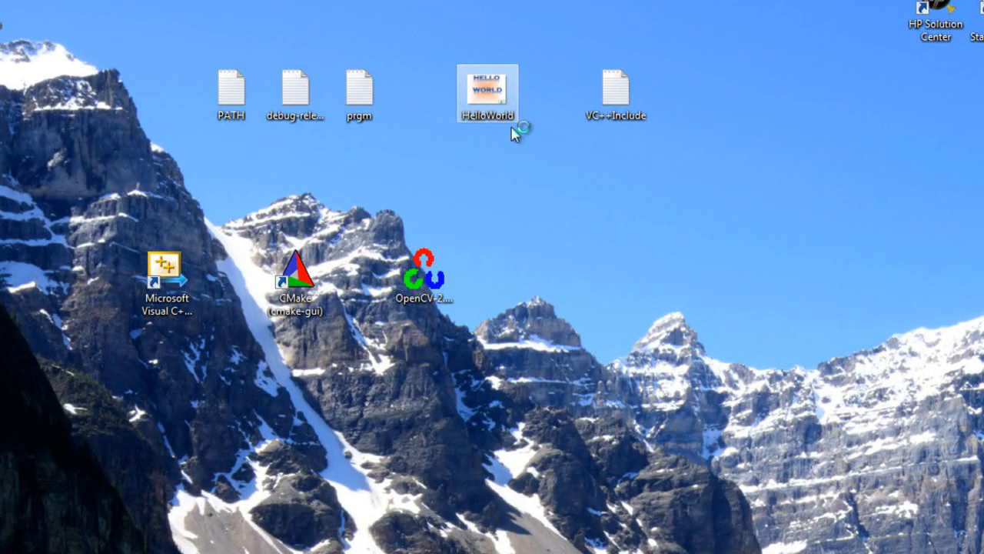
key("Escape")
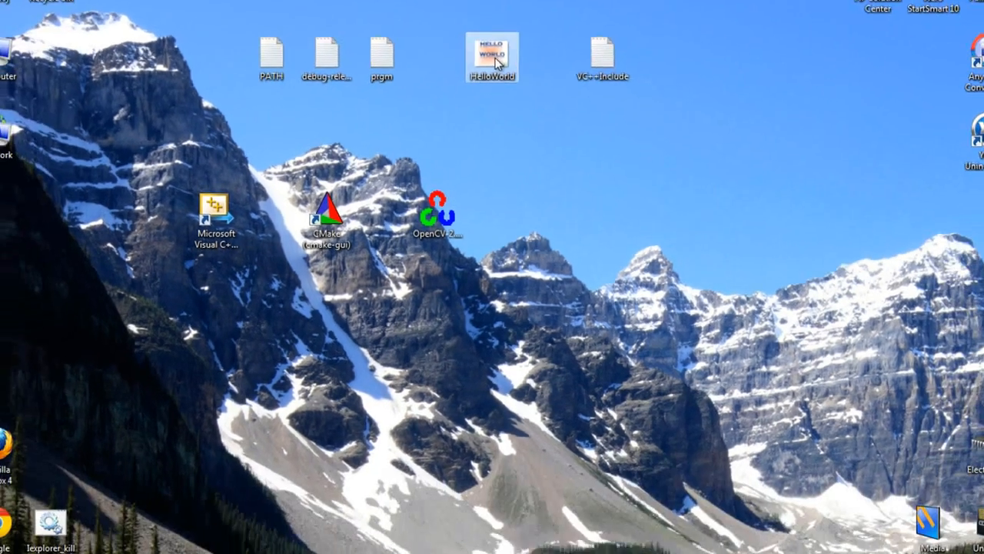
right_click(496, 63)
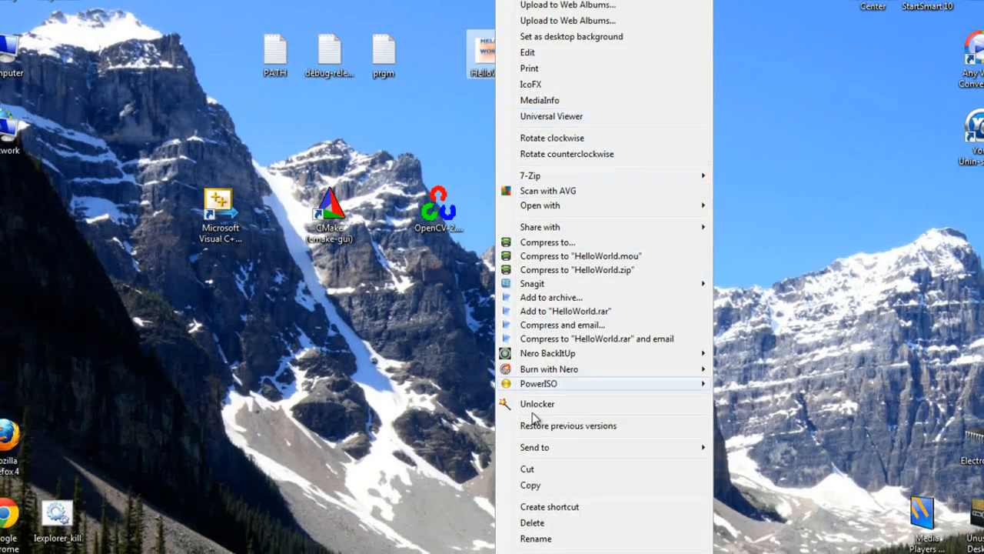
left_click(529, 486)
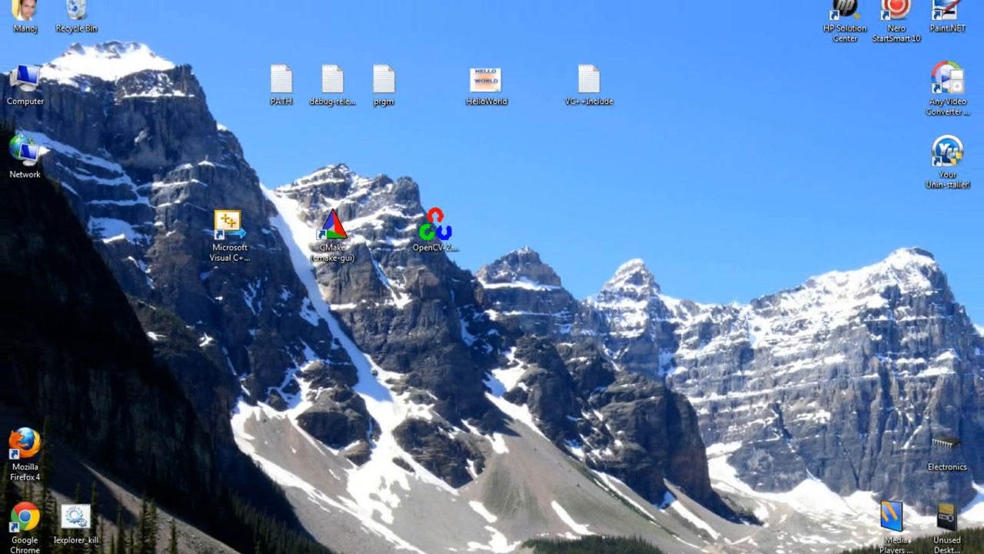
Step: Paste the image into the inner OpenCV_Hello-World folder under Visual Studio 2010\Projects and put the Explorer window away
double_click(91, 538)
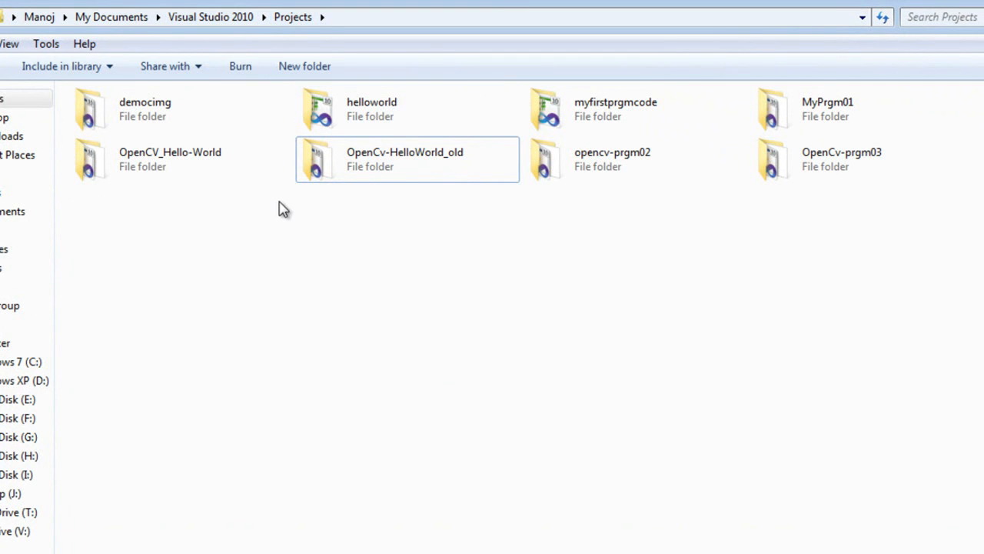
left_click(206, 170)
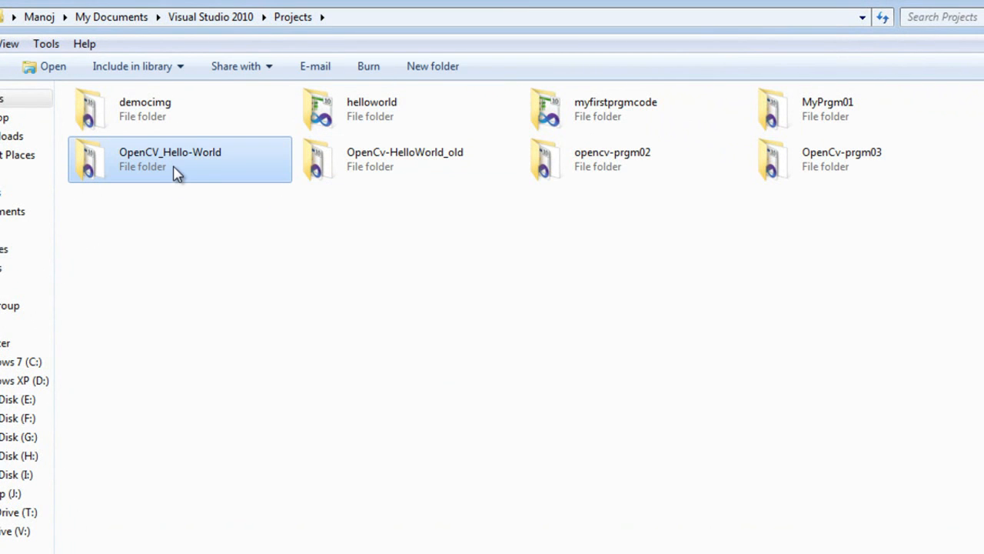
double_click(173, 170)
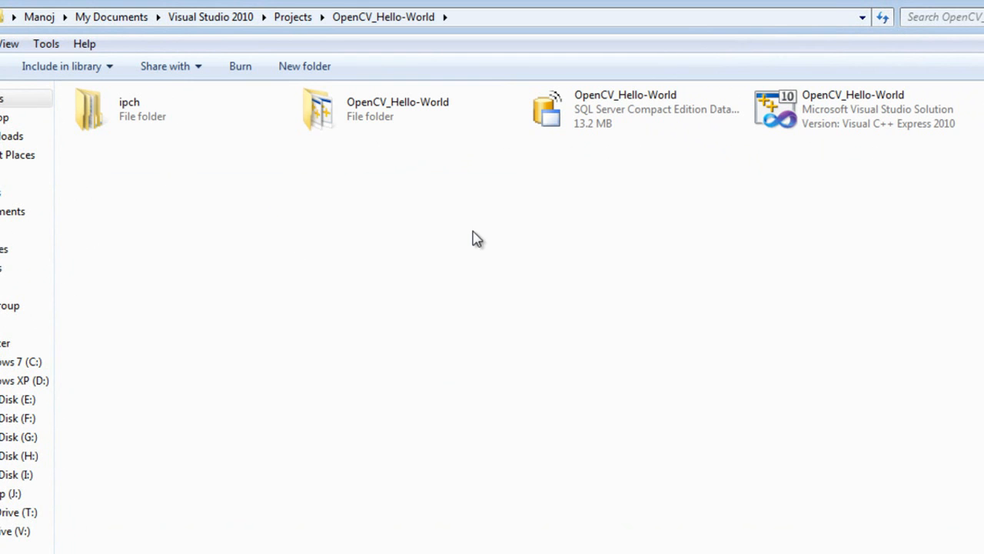
double_click(369, 123)
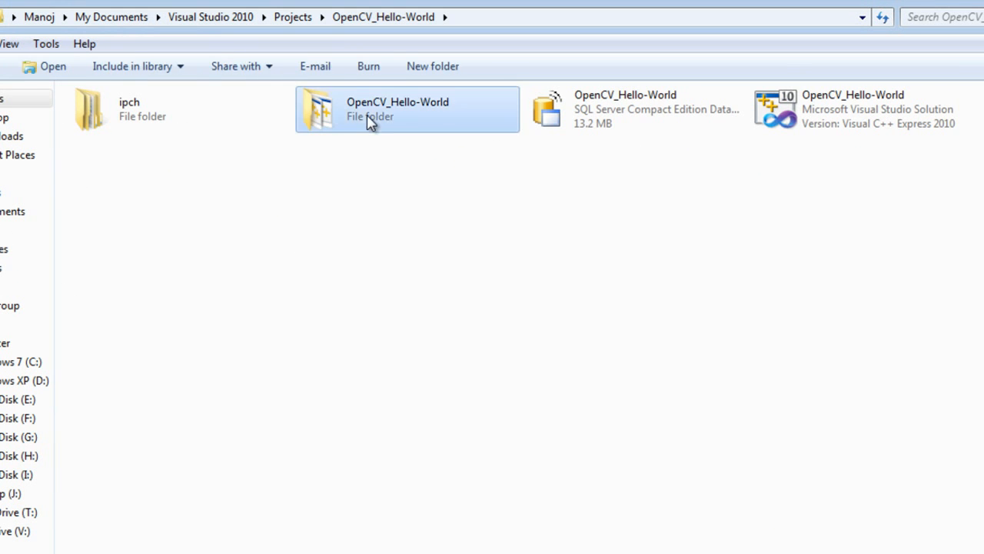
right_click(413, 233)
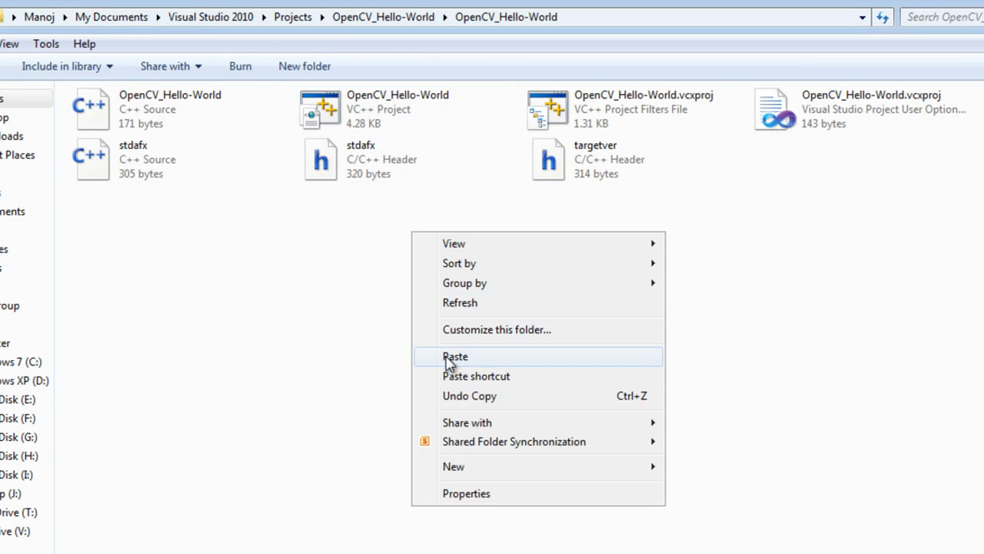
left_click(454, 356)
left_click(10, 9)
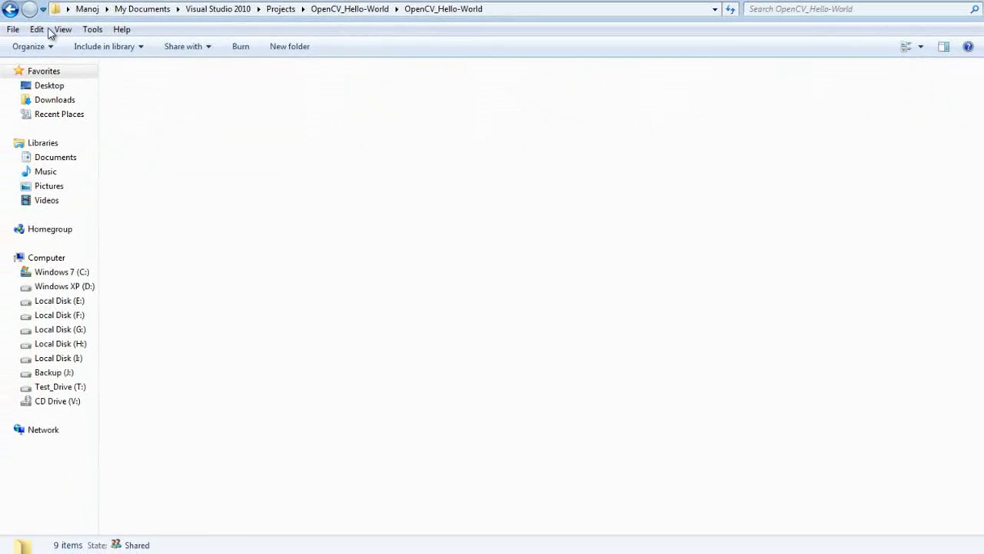
left_click(298, 143)
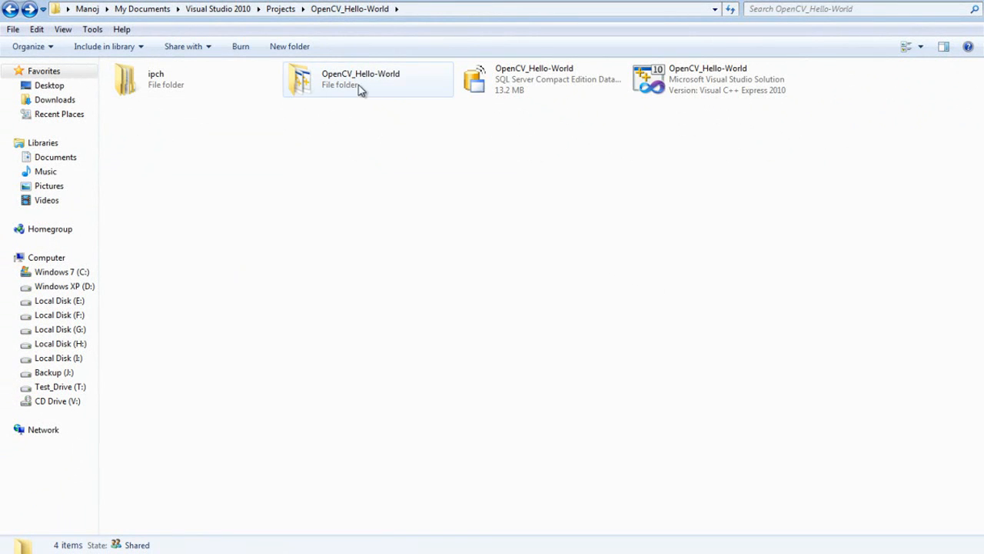
left_click(915, 2)
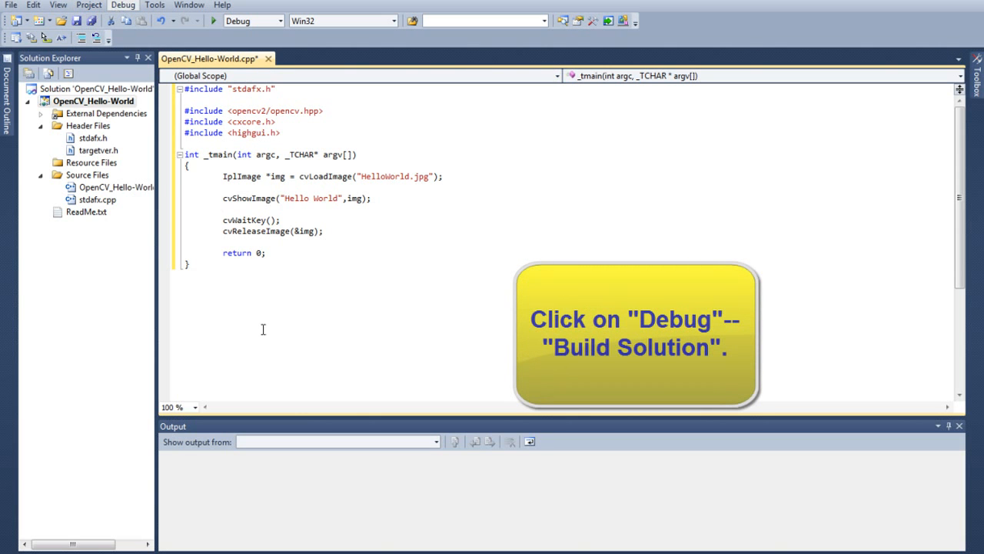
Step: Build the OpenCV_Hello-World solution and run it in the debugger, closing the Hello World image window to end the run
key("F7")
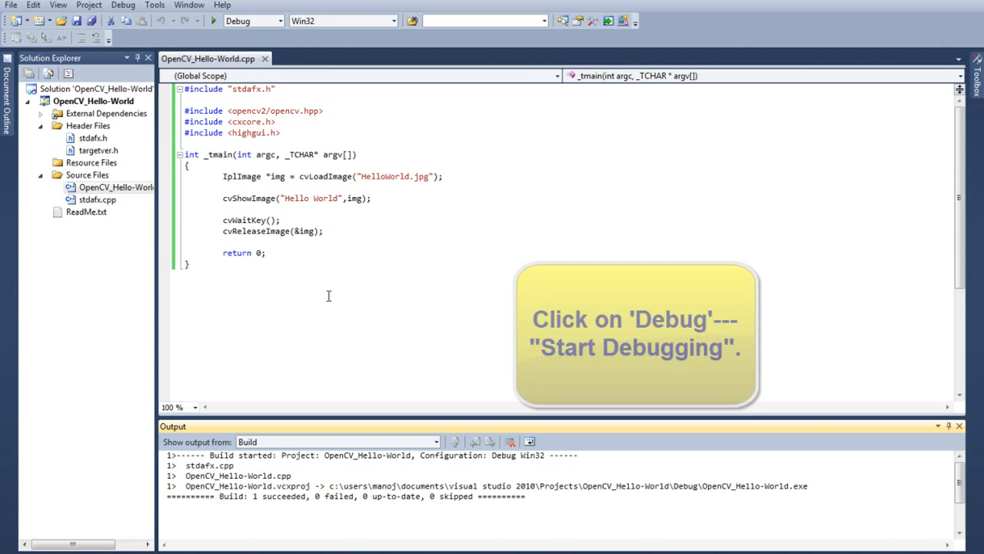
left_click(132, 23)
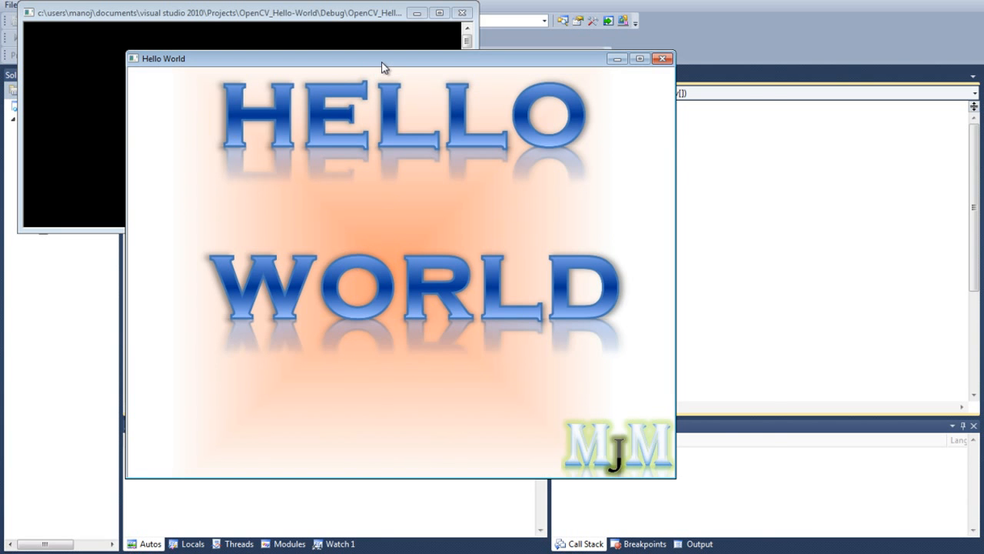
left_click_drag(385, 68, 473, 82)
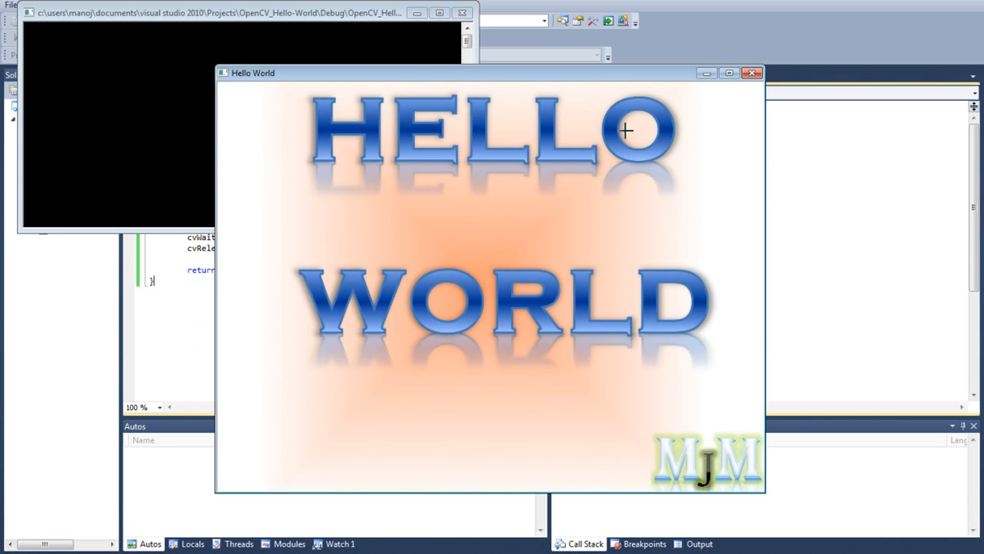
left_click(751, 75)
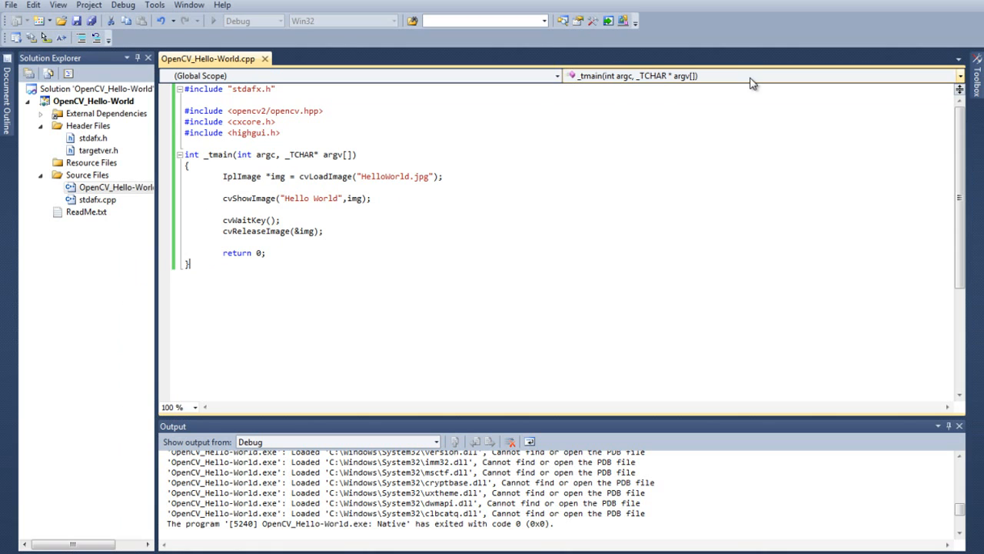